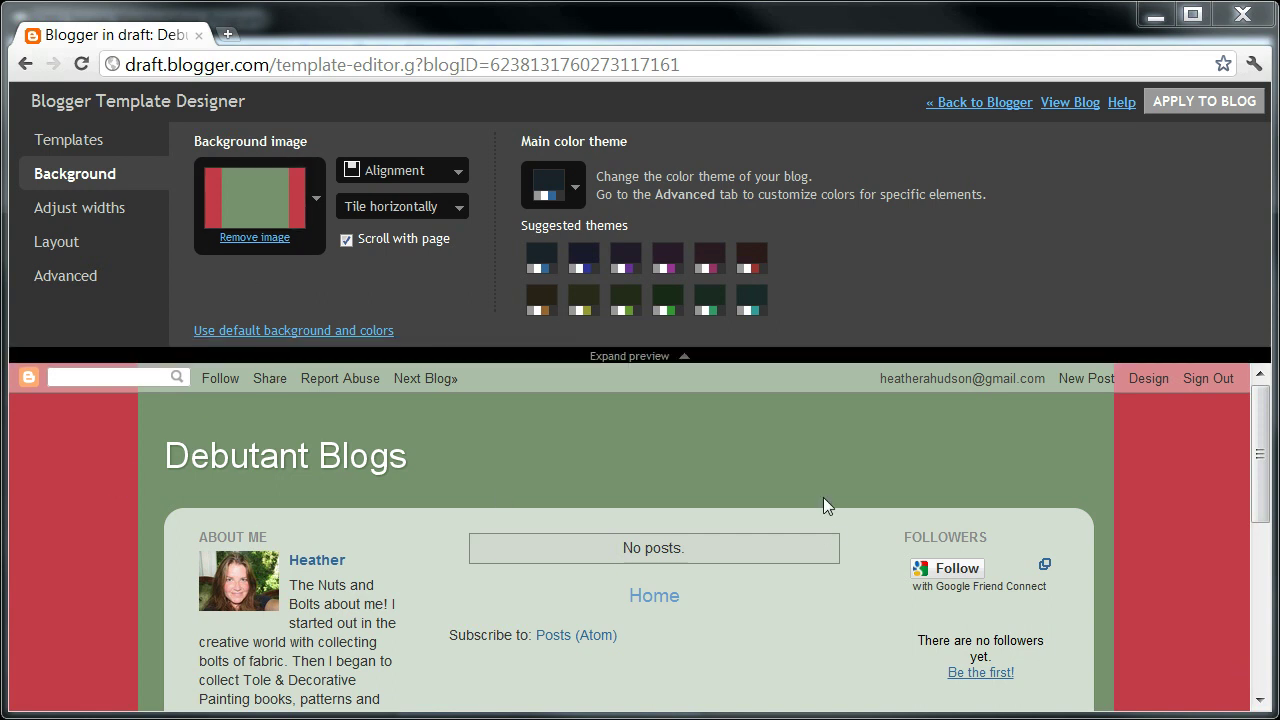
Switch to GIMP and open Blog Template.jpg from the Bella Blog Group folder
left_click(1155, 17)
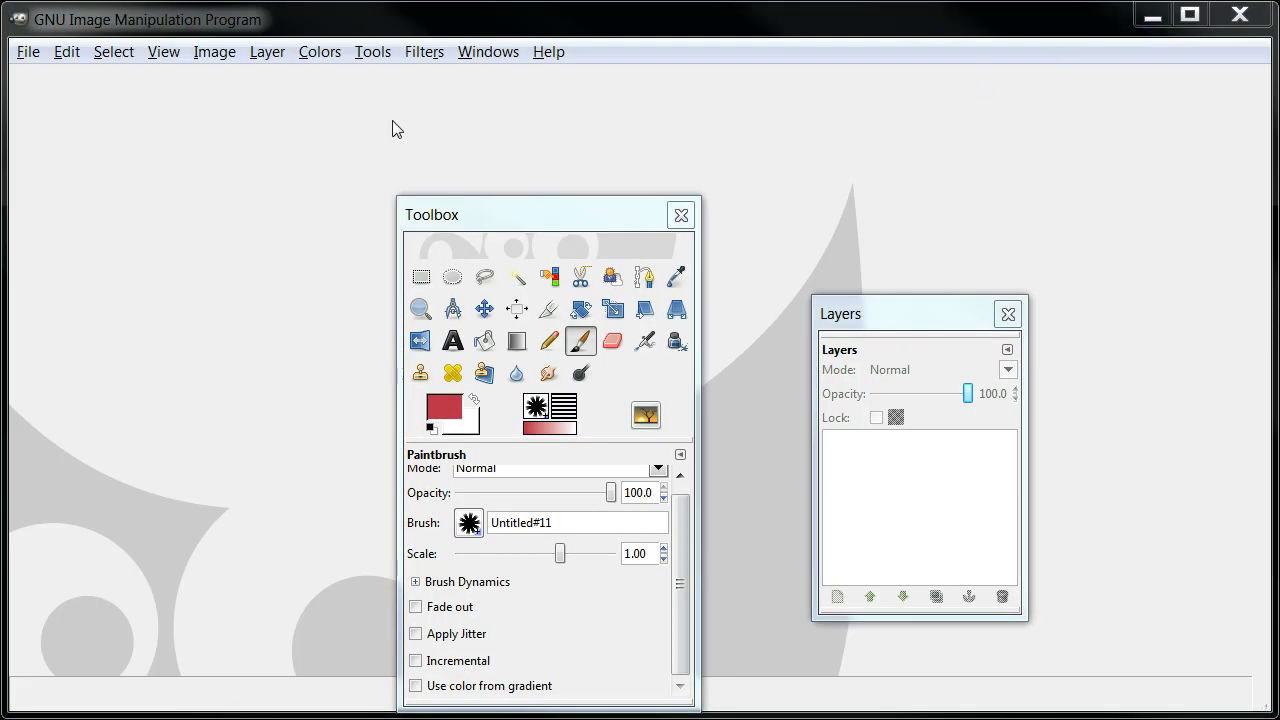
left_click(29, 55)
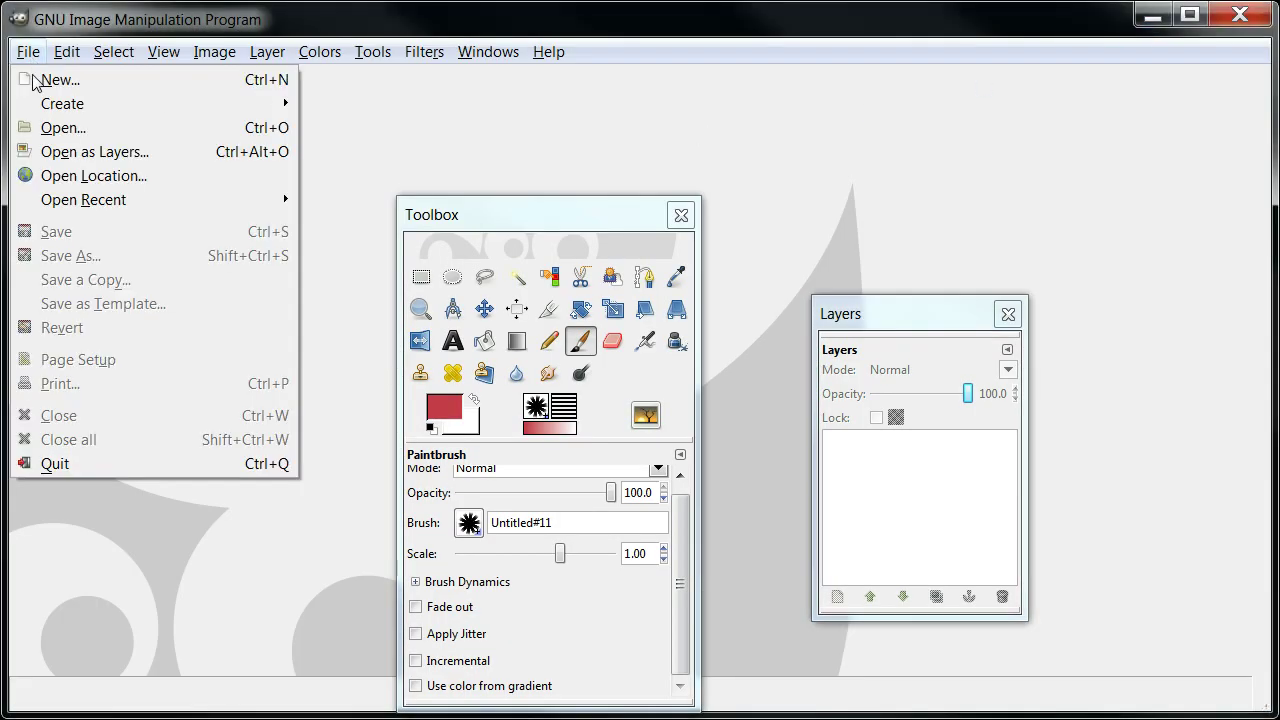
left_click(45, 128)
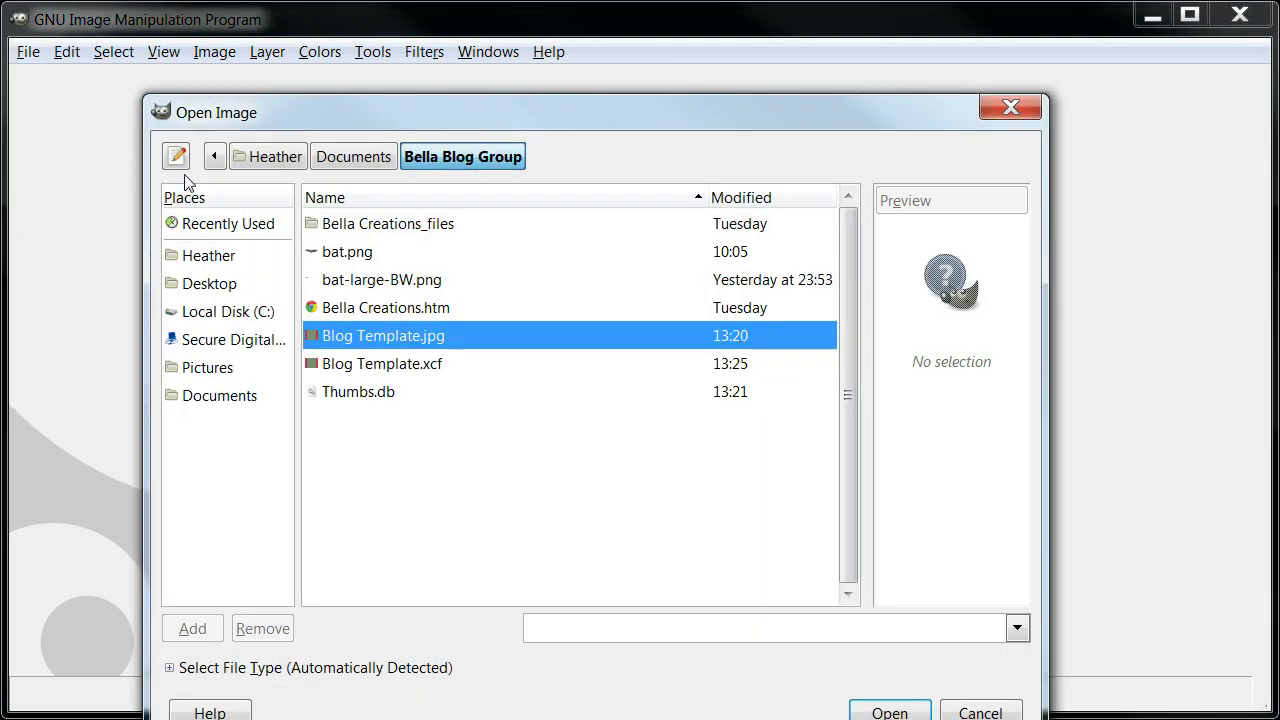
left_click(396, 342)
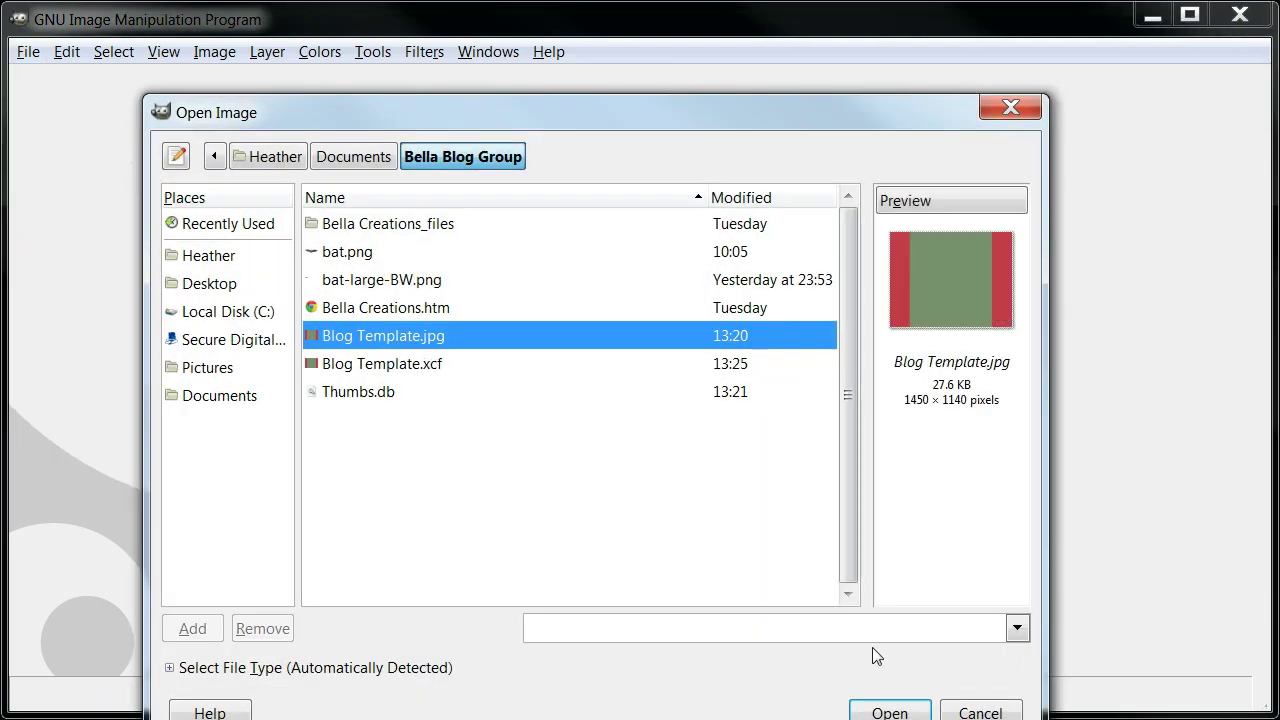
left_click(889, 713)
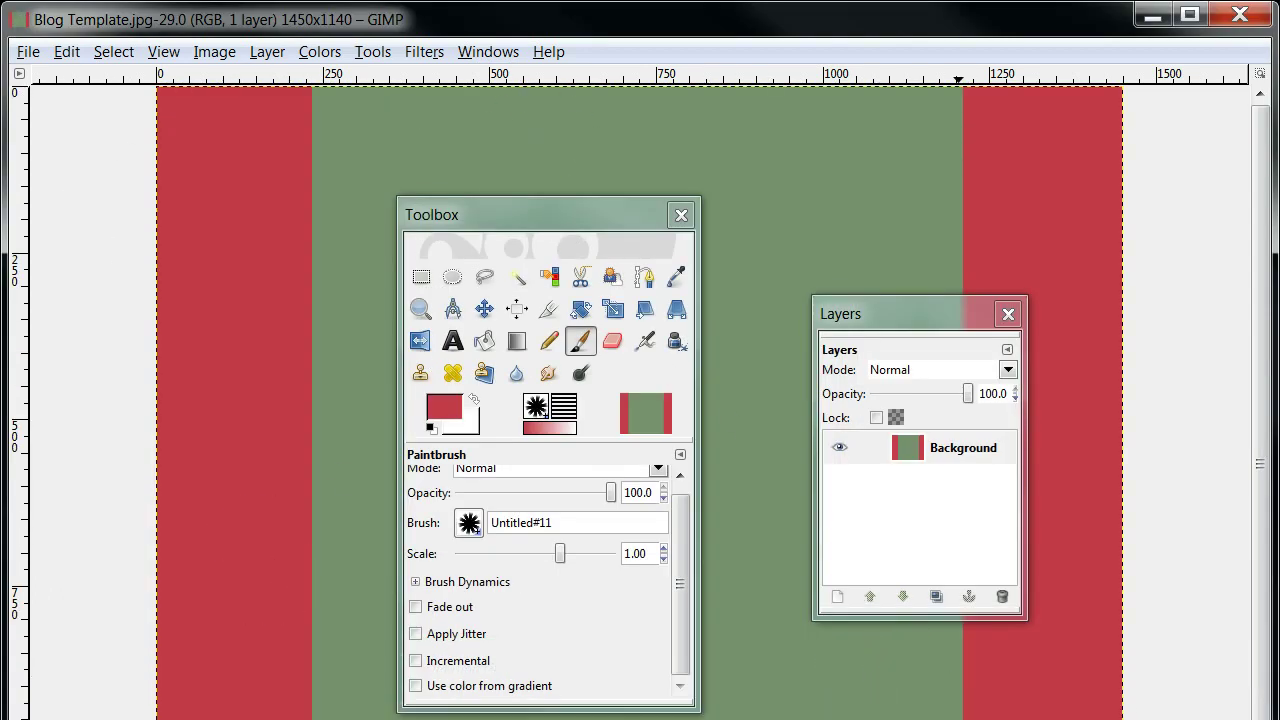
mouse_move(1060, 719)
left_mouse_down()
mouse_move(1057, 677)
mouse_move(1055, 712)
left_mouse_up()
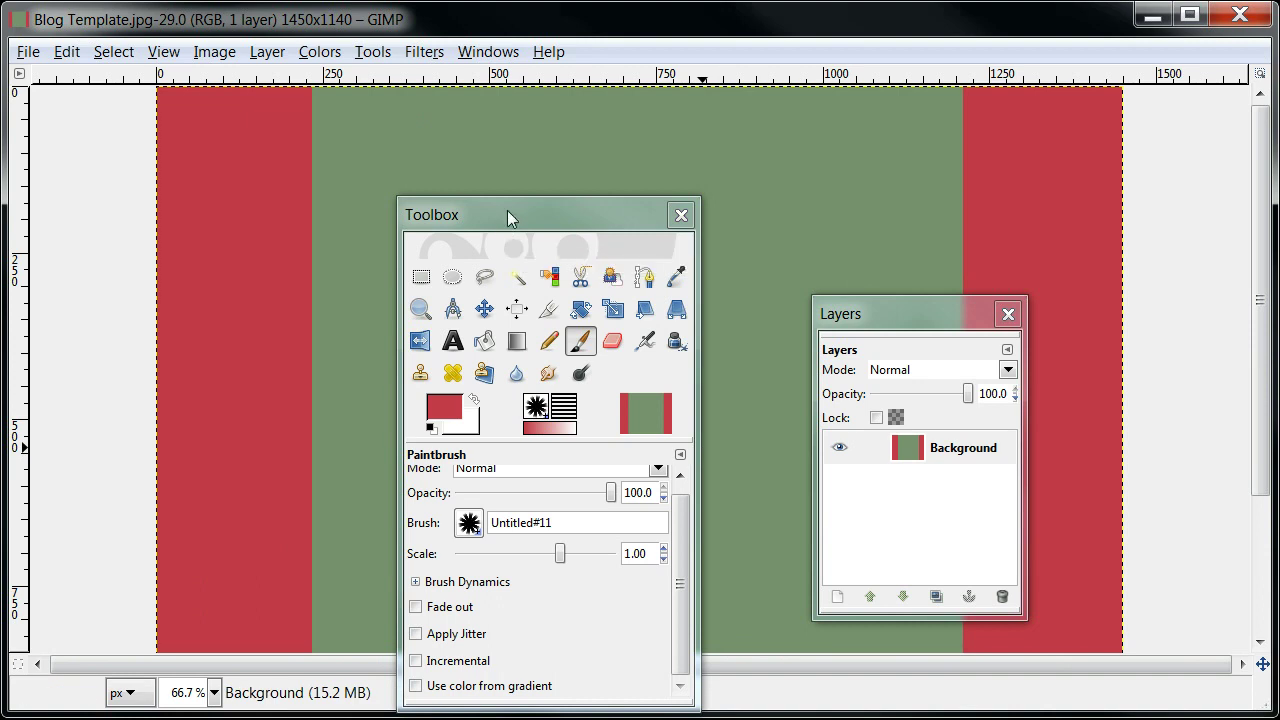
Duplicate the Background layer and rename the copy as Bella Background
left_click_drag(492, 206, 220, 225)
left_click(957, 453)
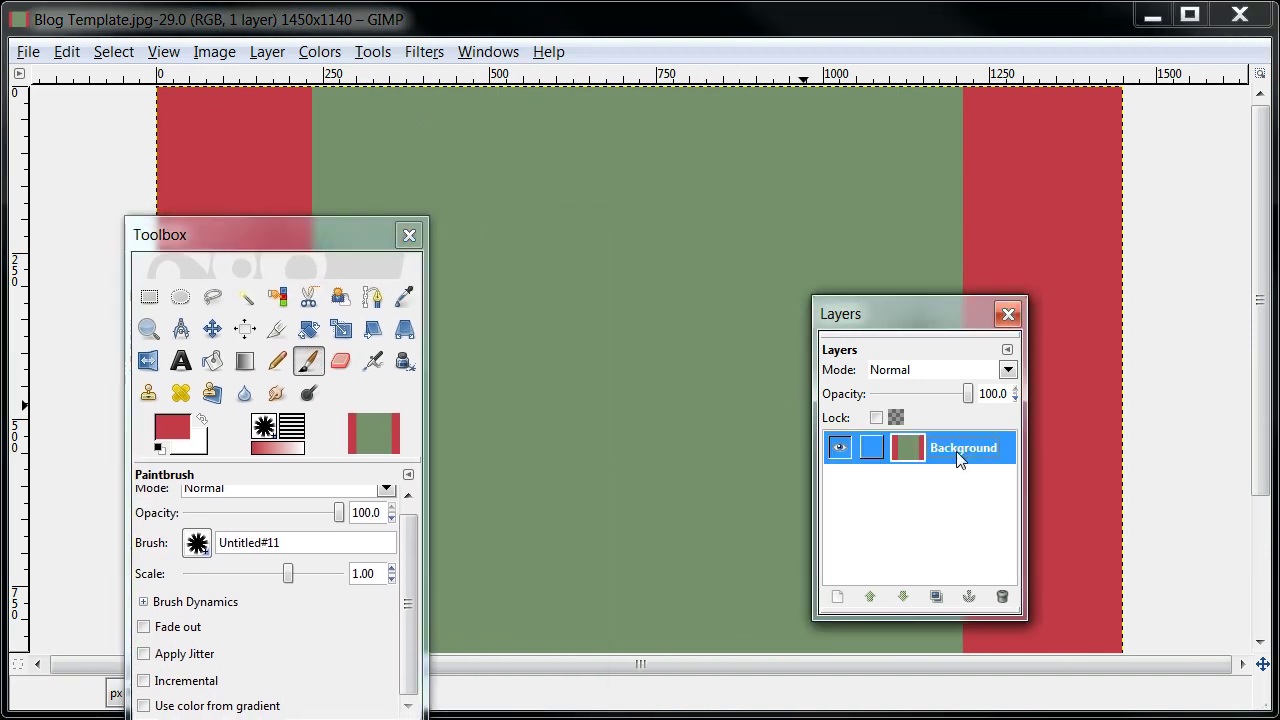
left_click(1007, 355)
mouse_move(917, 368)
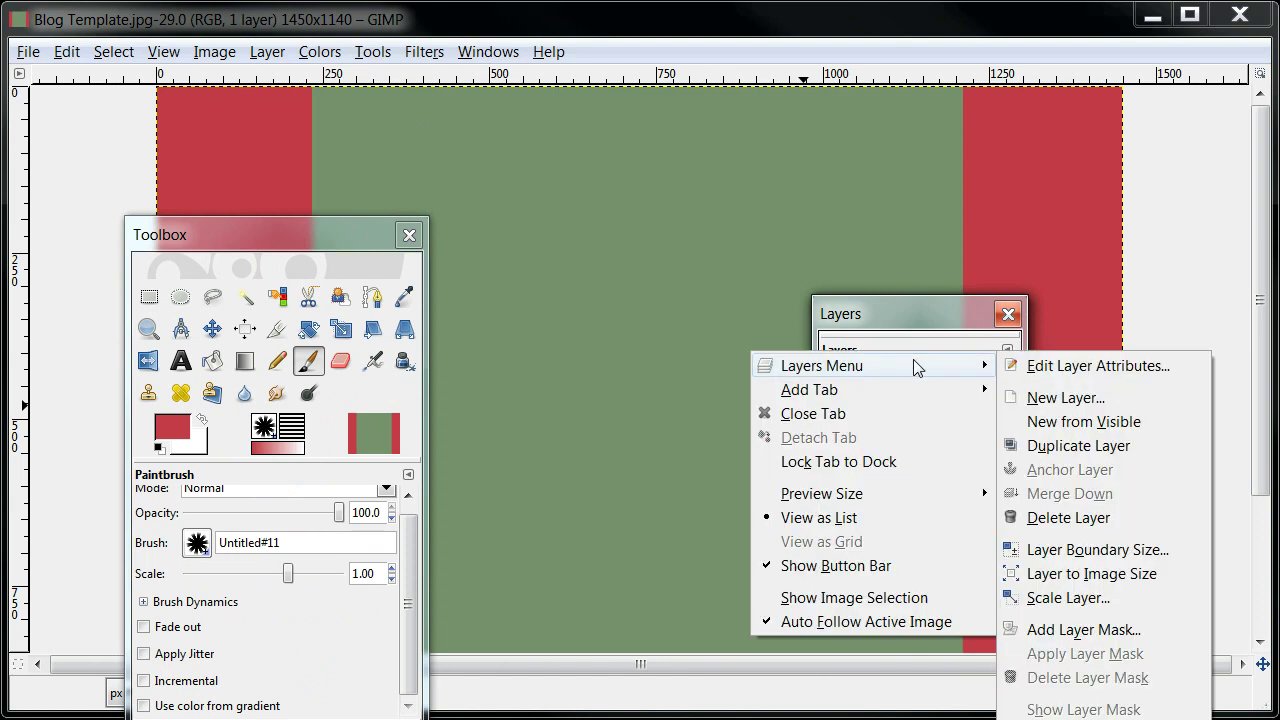
left_click(1050, 445)
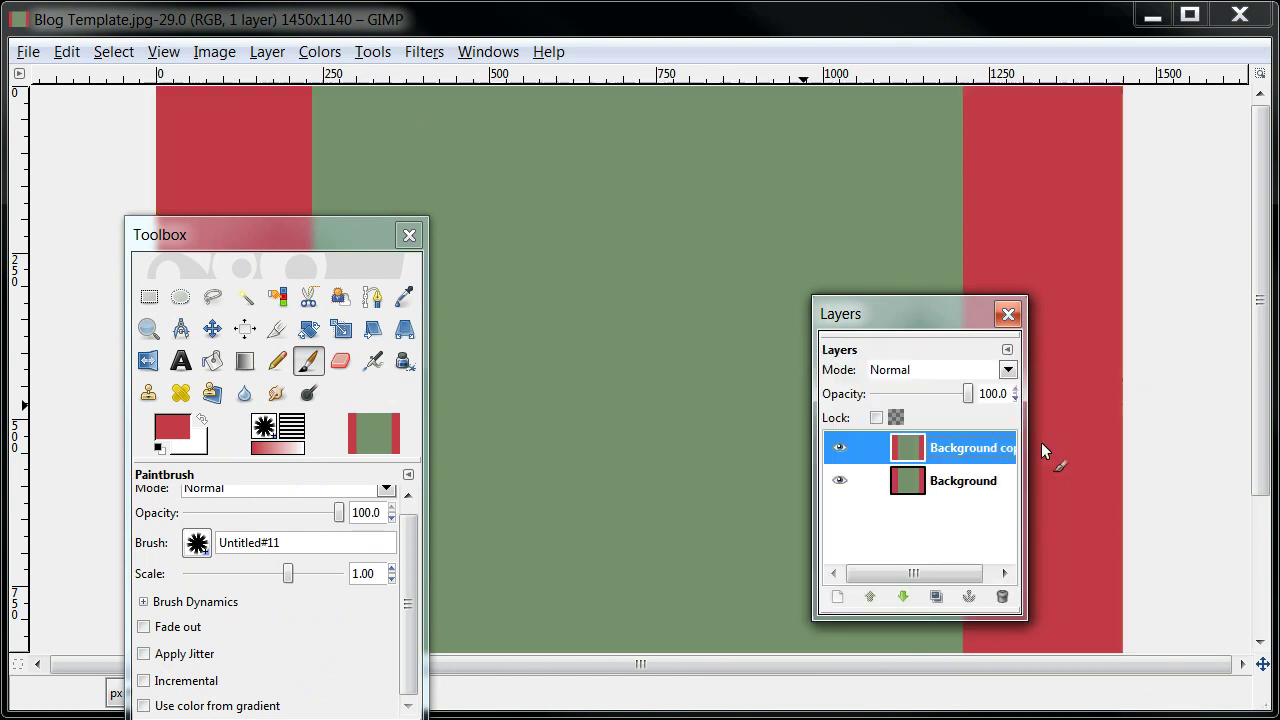
double_click(977, 455)
type("Bella")
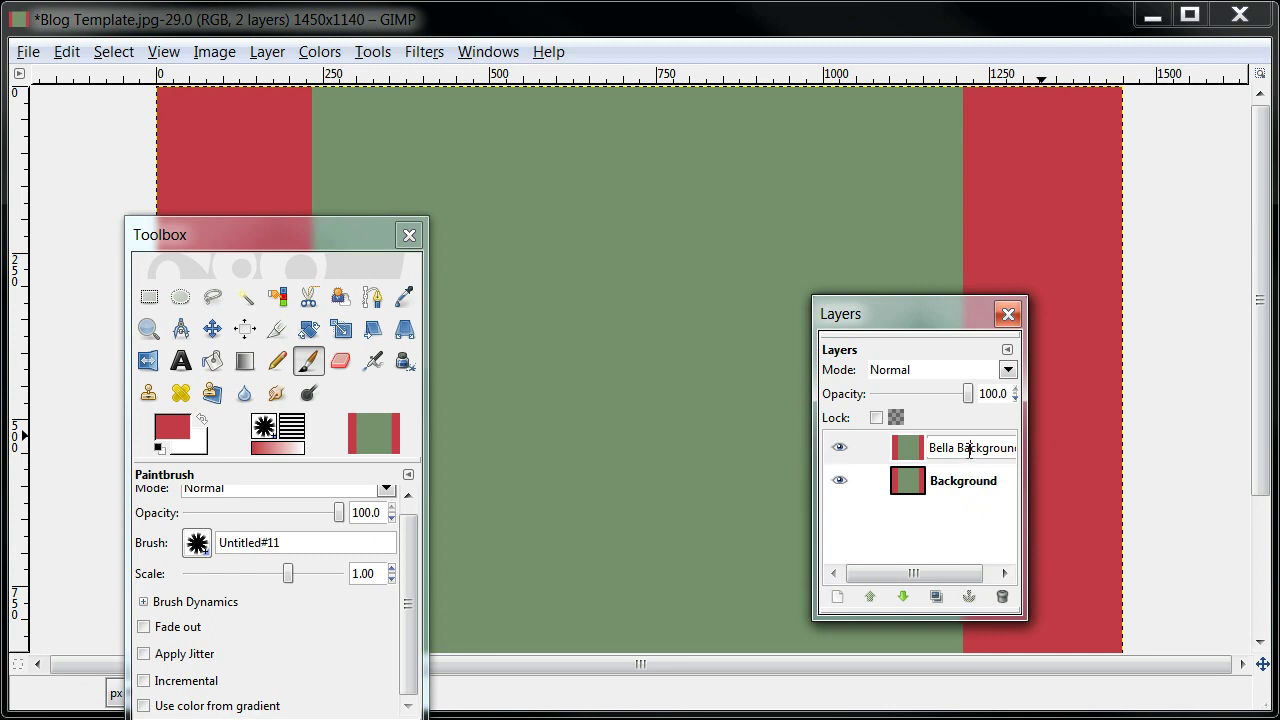
key("Return")
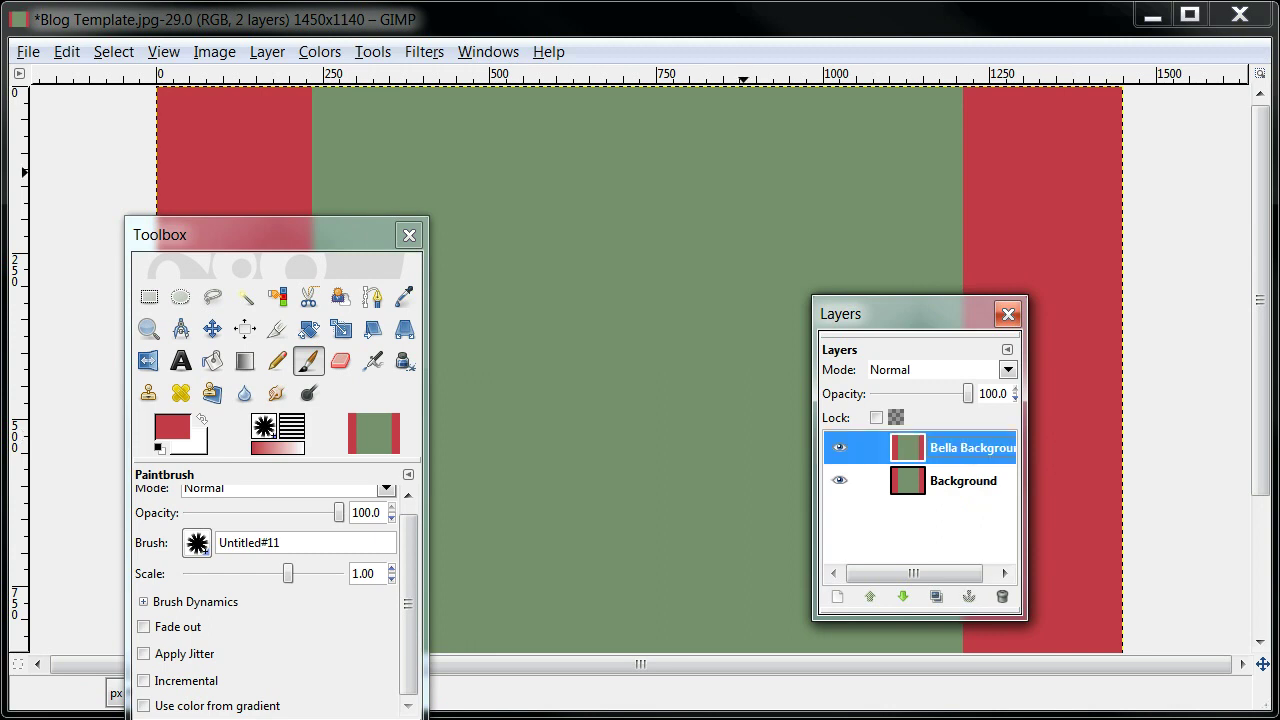
Activate the Fuzzy Select tool and add a transparent 1450 x 1140 px layer named Template
left_click_drag(340, 230, 301, 256)
left_click(209, 321)
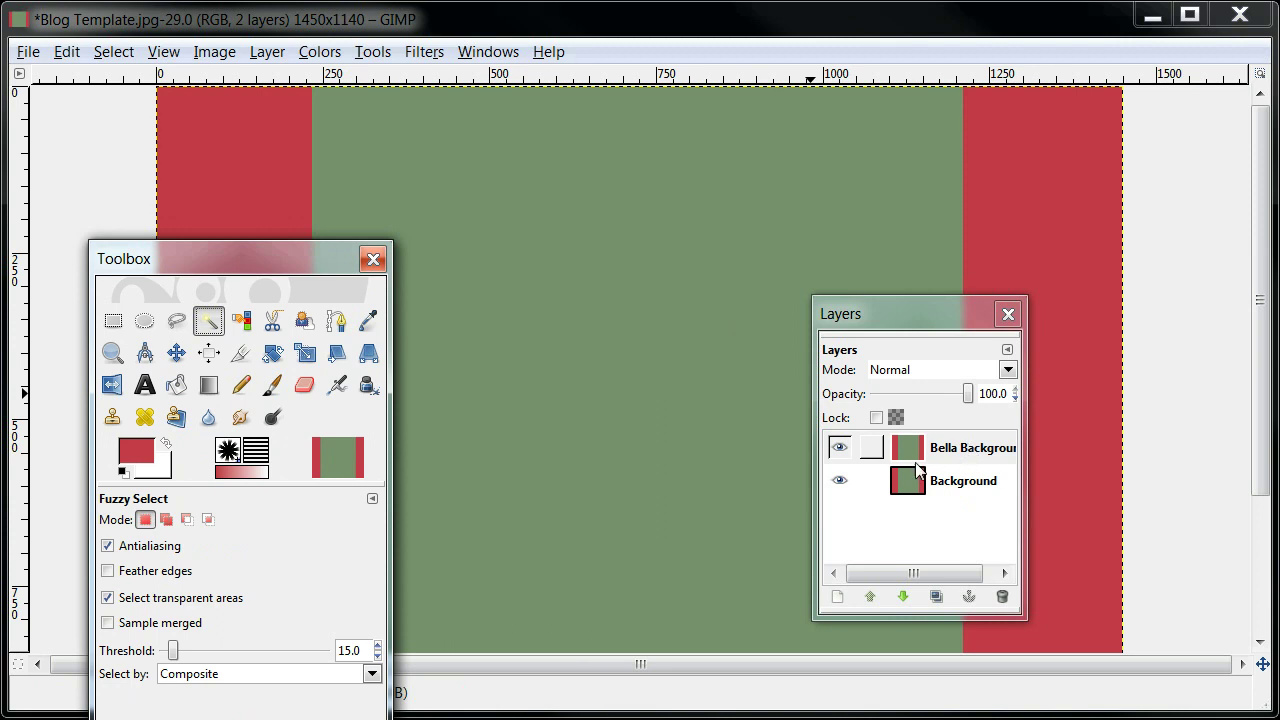
left_click(1008, 352)
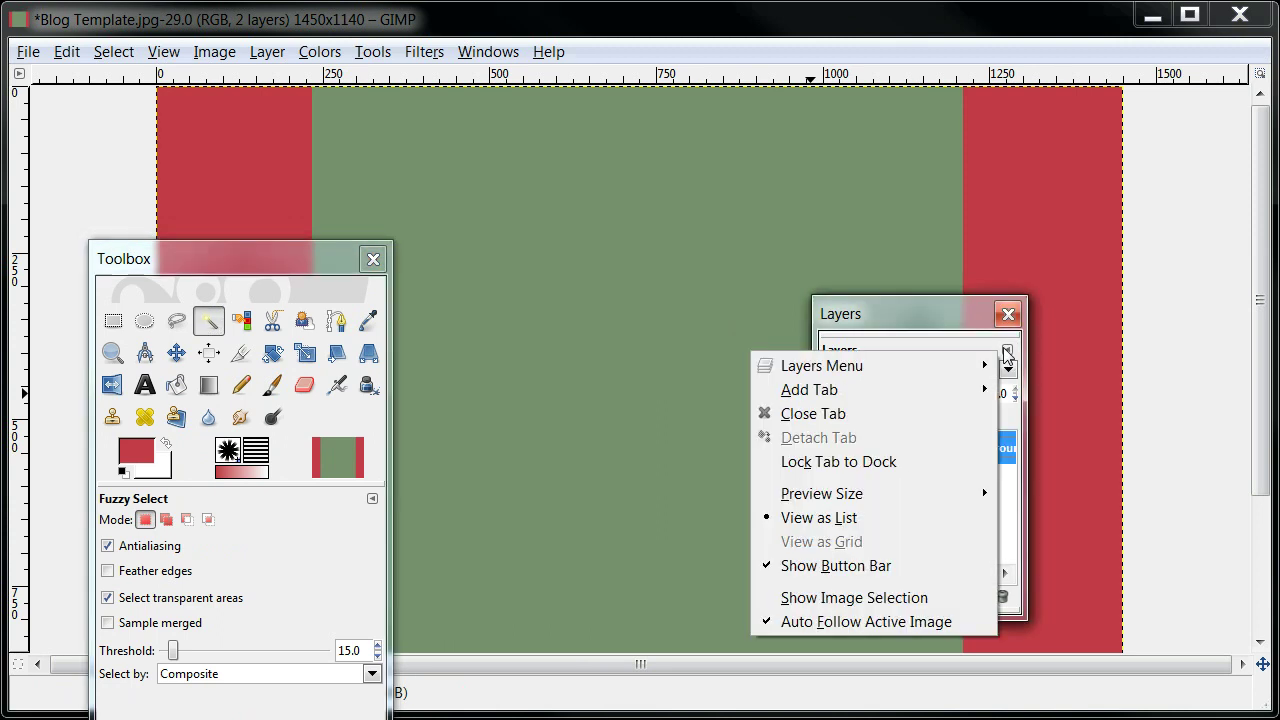
mouse_move(920, 366)
left_click(1057, 400)
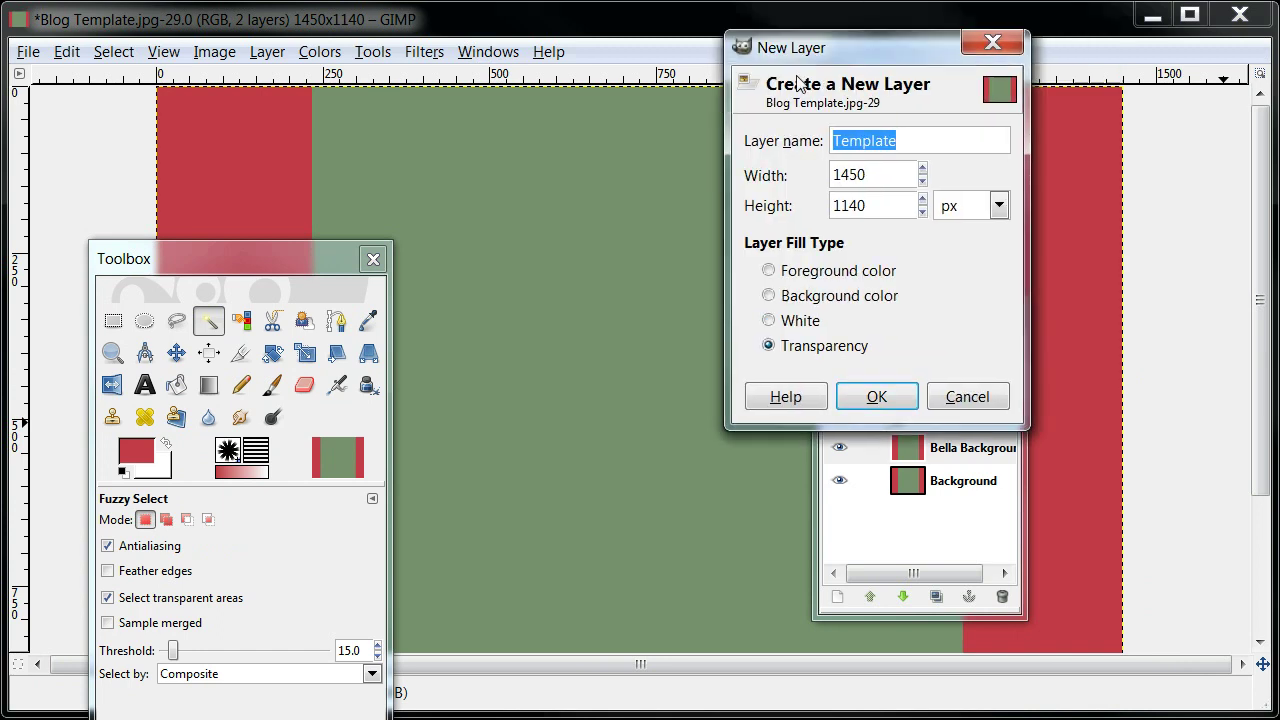
left_click(733, 545)
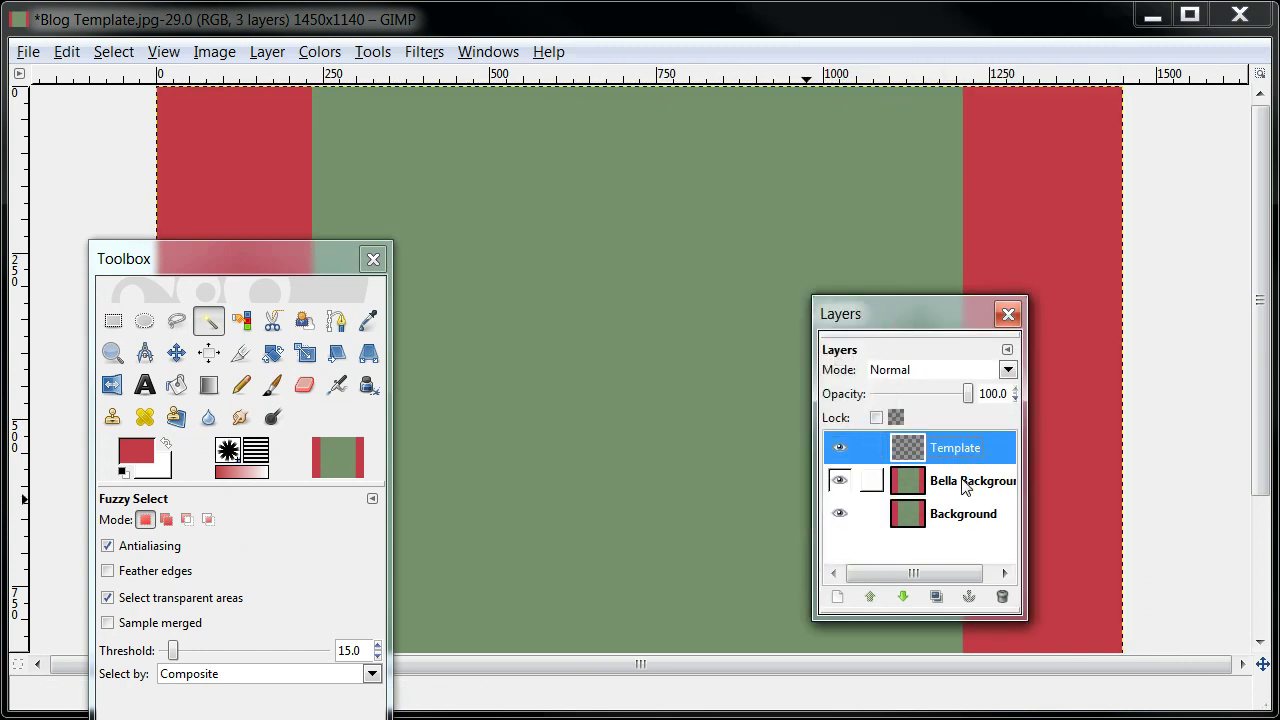
Fuzzy-select the green centre area on the Bella Background layer and copy it
left_click(960, 490)
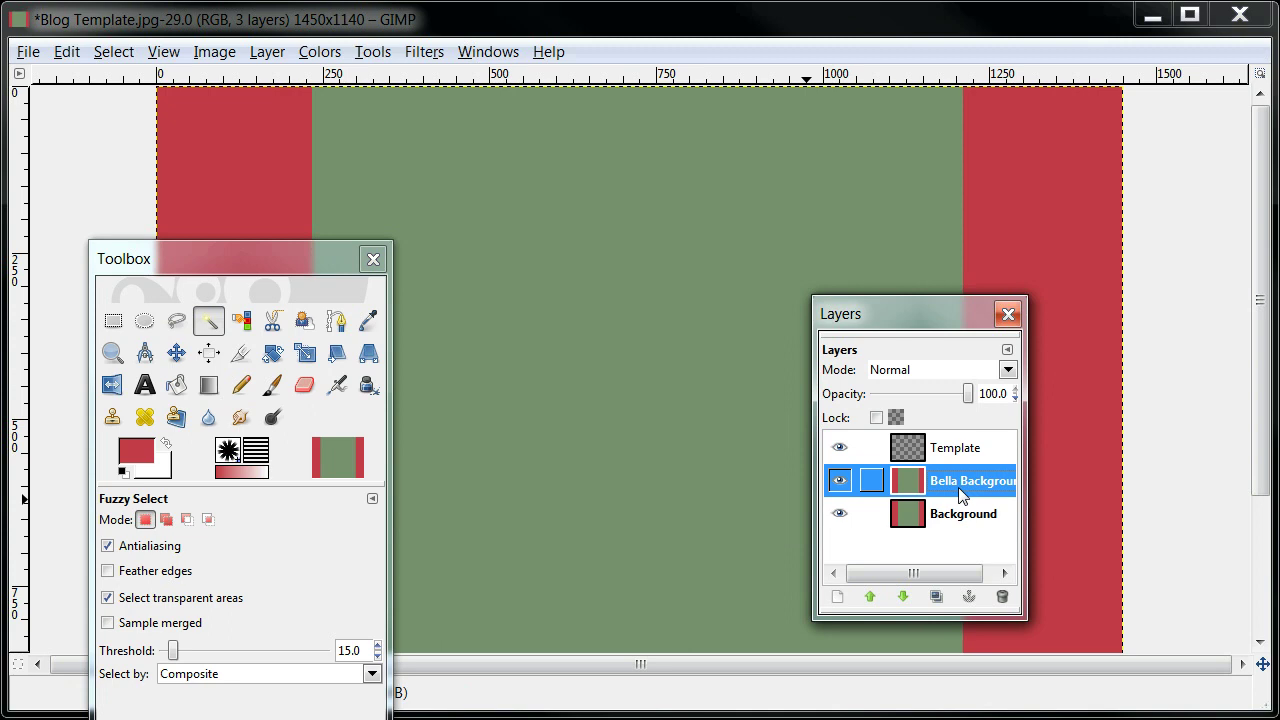
left_click(585, 210)
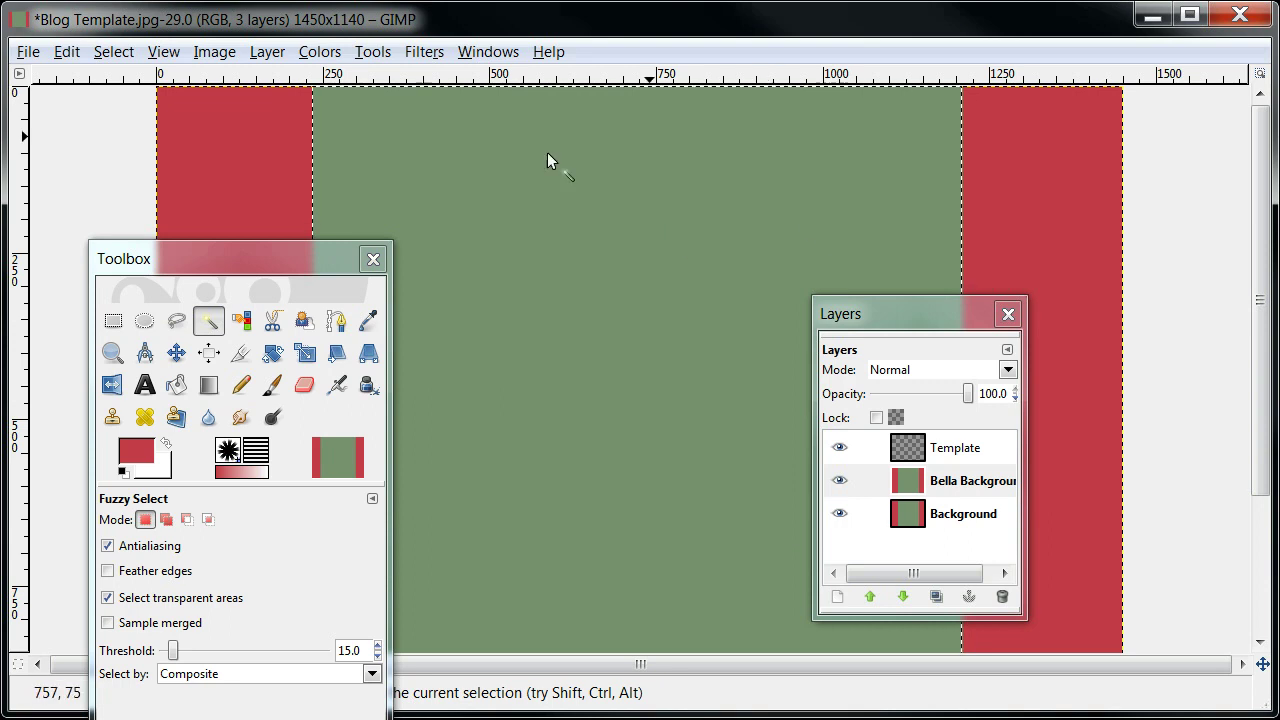
right_click(696, 368)
mouse_move(736, 420)
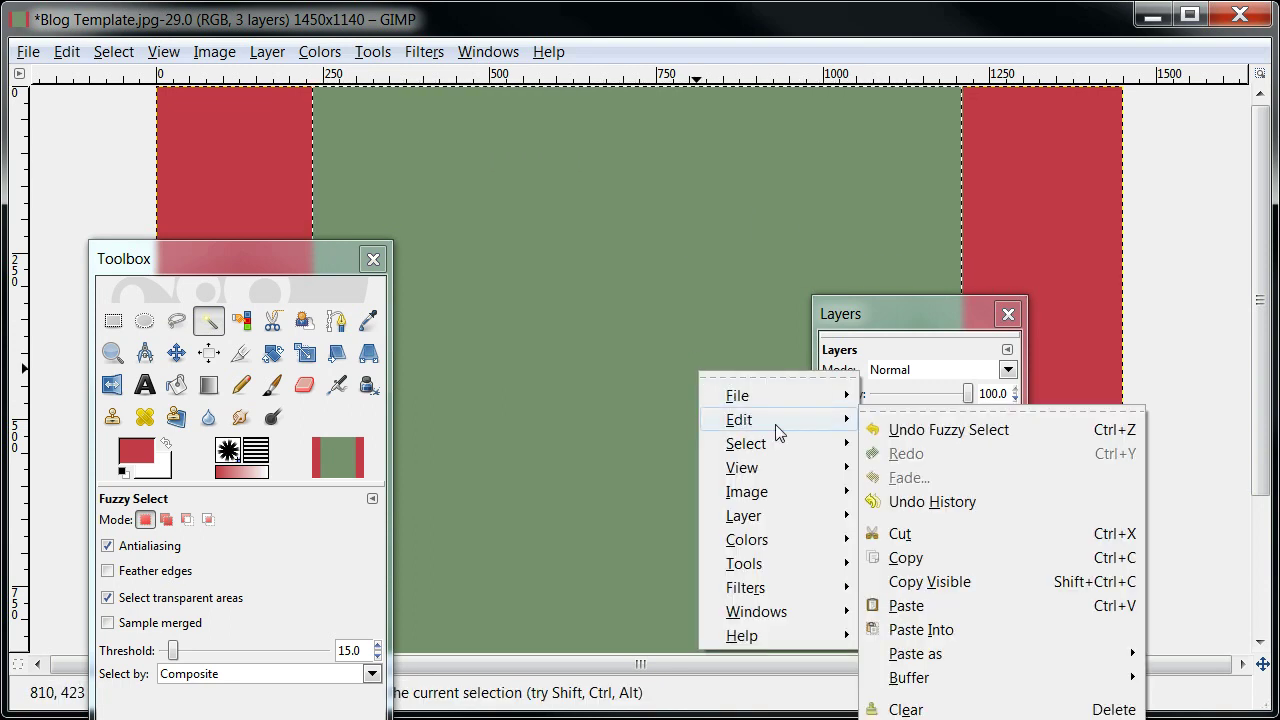
left_click(907, 560)
Paste the copied green area onto the Template layer and anchor the floating selection
left_click(947, 455)
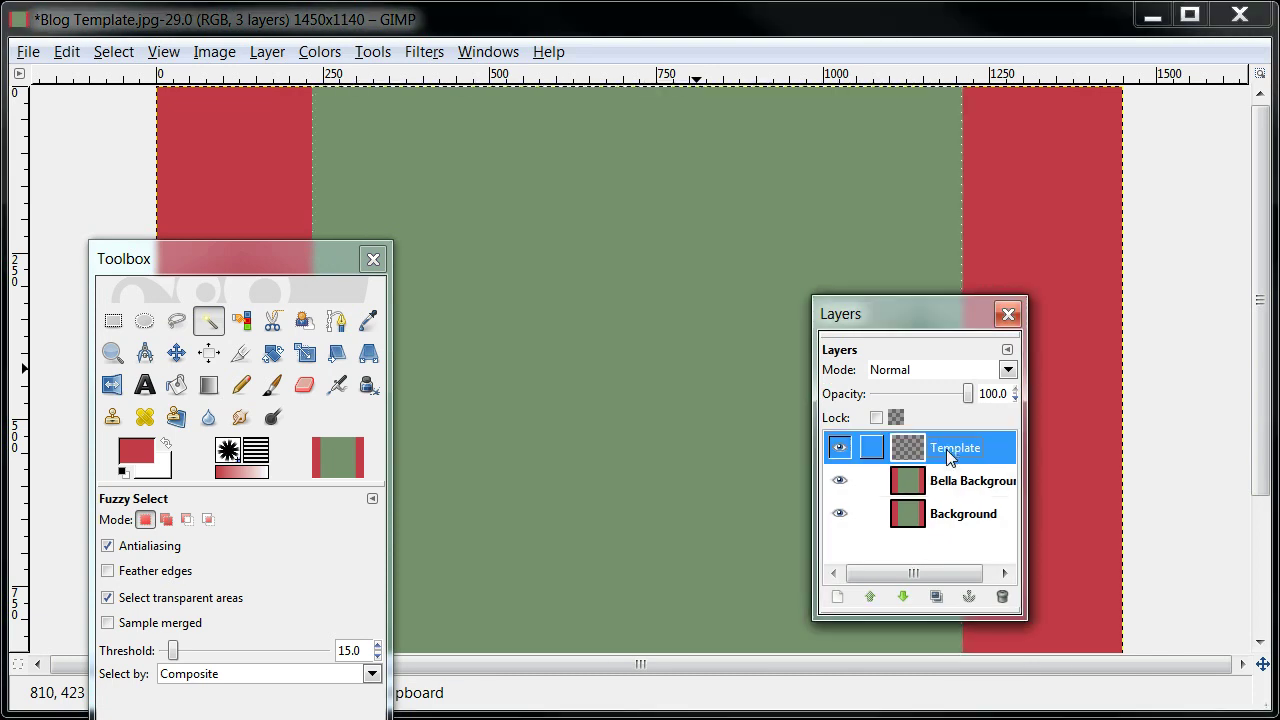
right_click(524, 204)
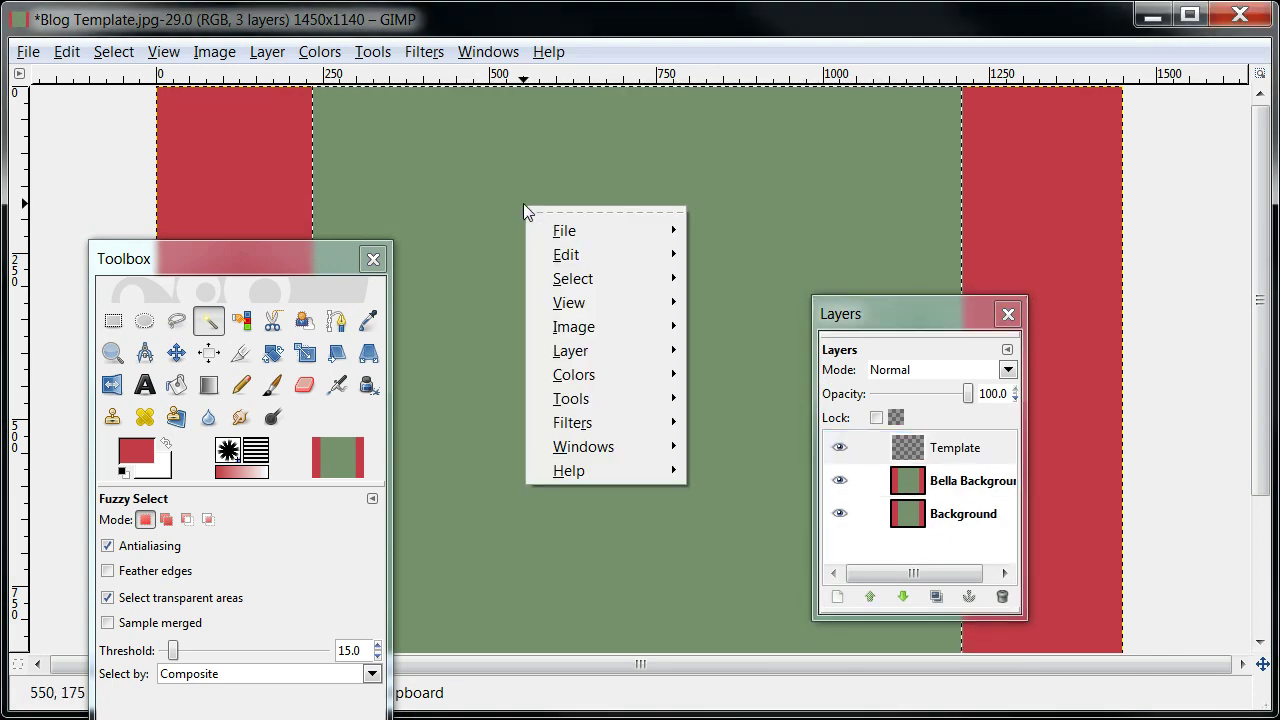
mouse_move(590, 256)
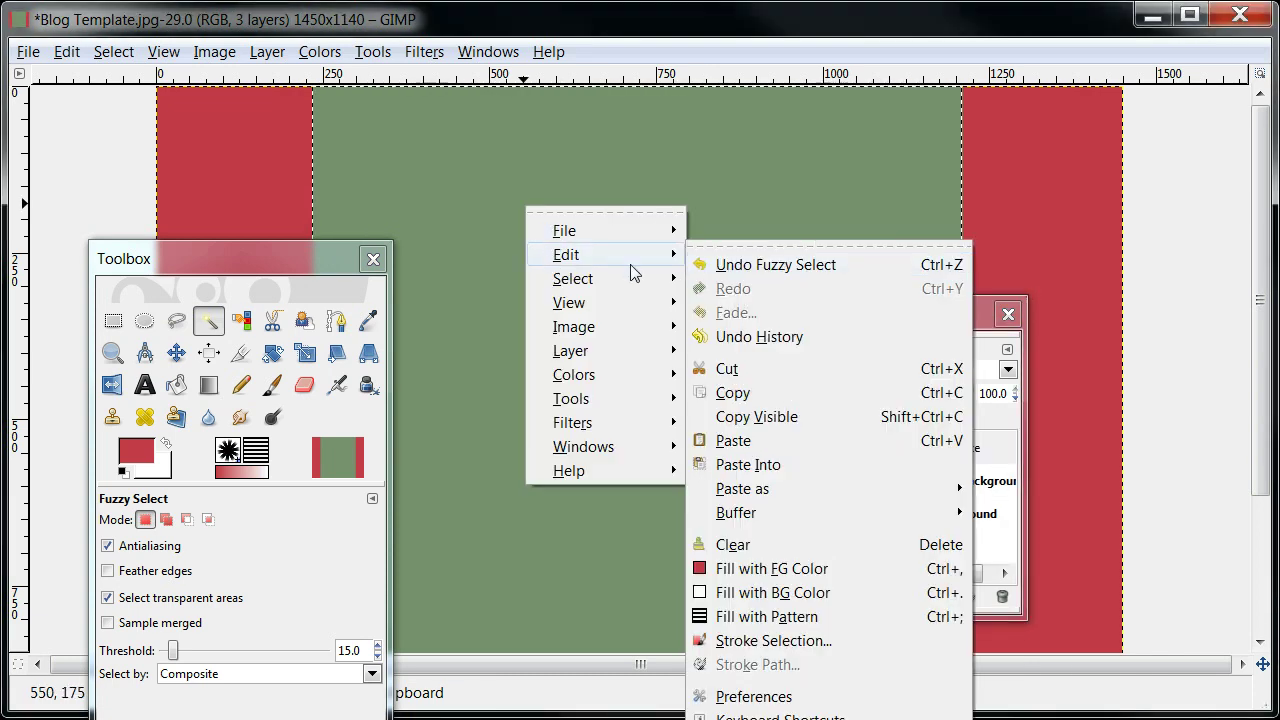
left_click(750, 442)
left_click(957, 470)
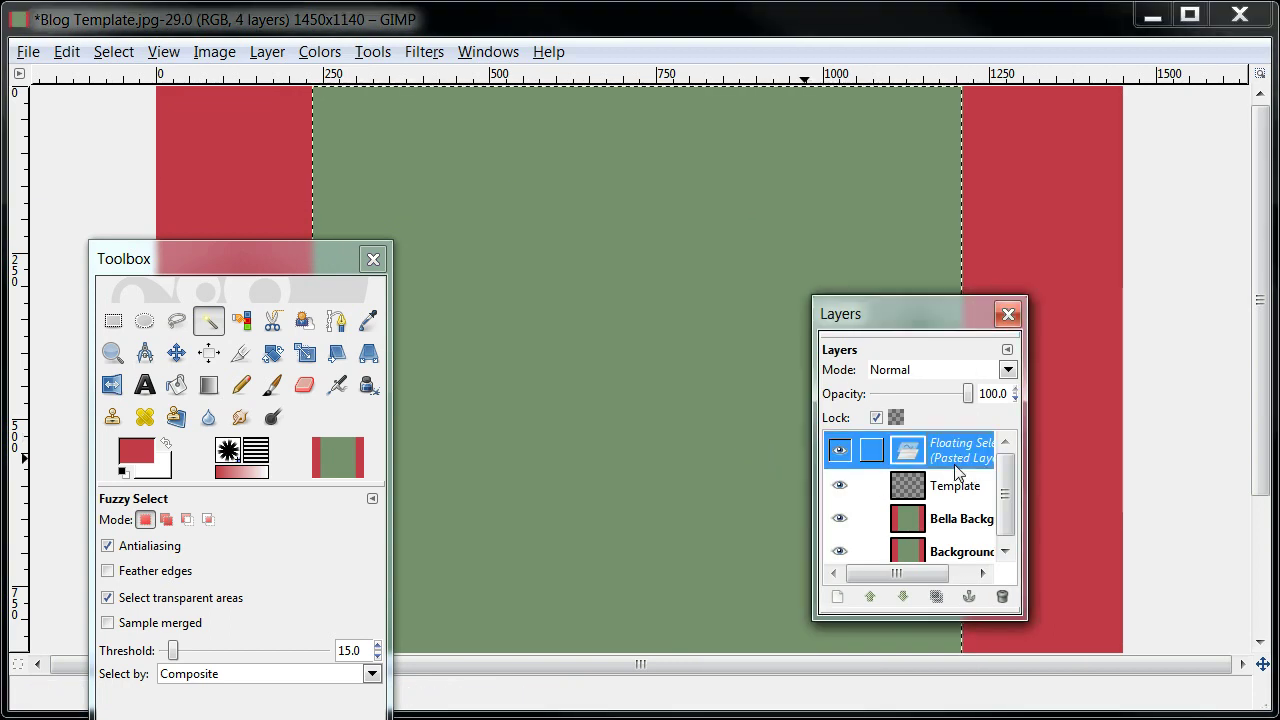
left_click(968, 596)
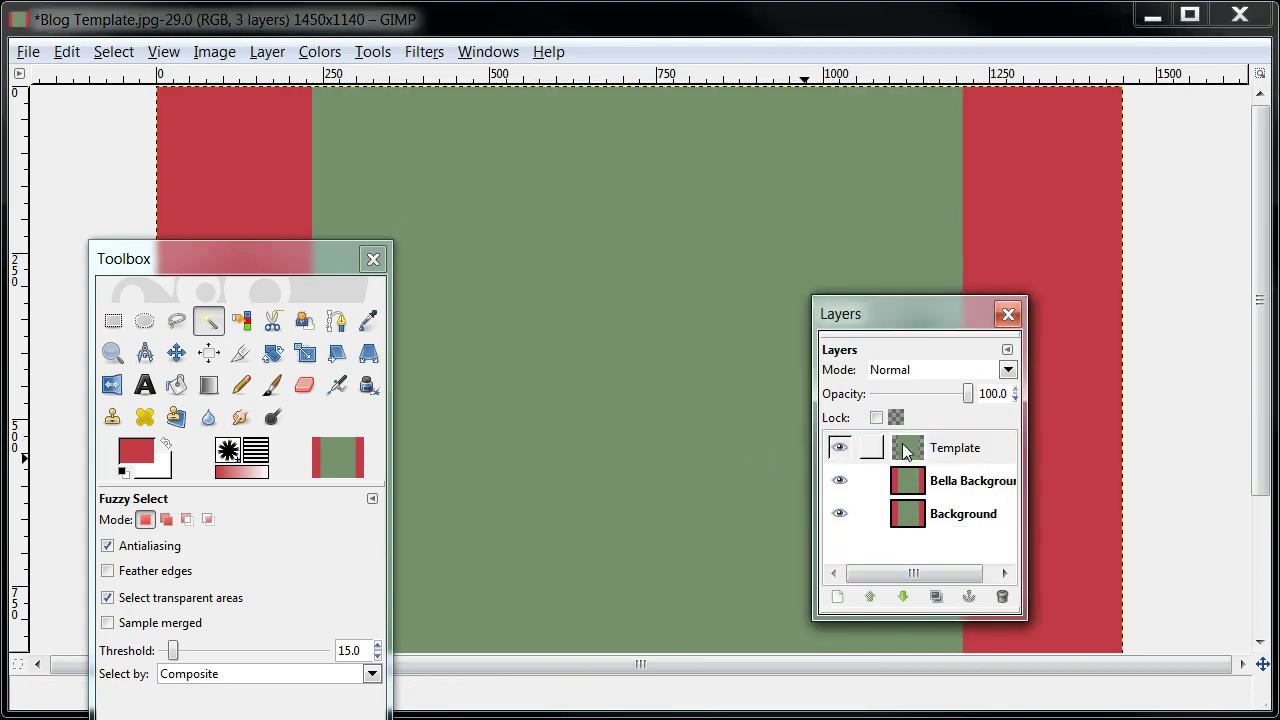
Hide both background layers to check the Template layer alone, and show the Bella Background layer again
left_click(839, 480)
left_click(839, 513)
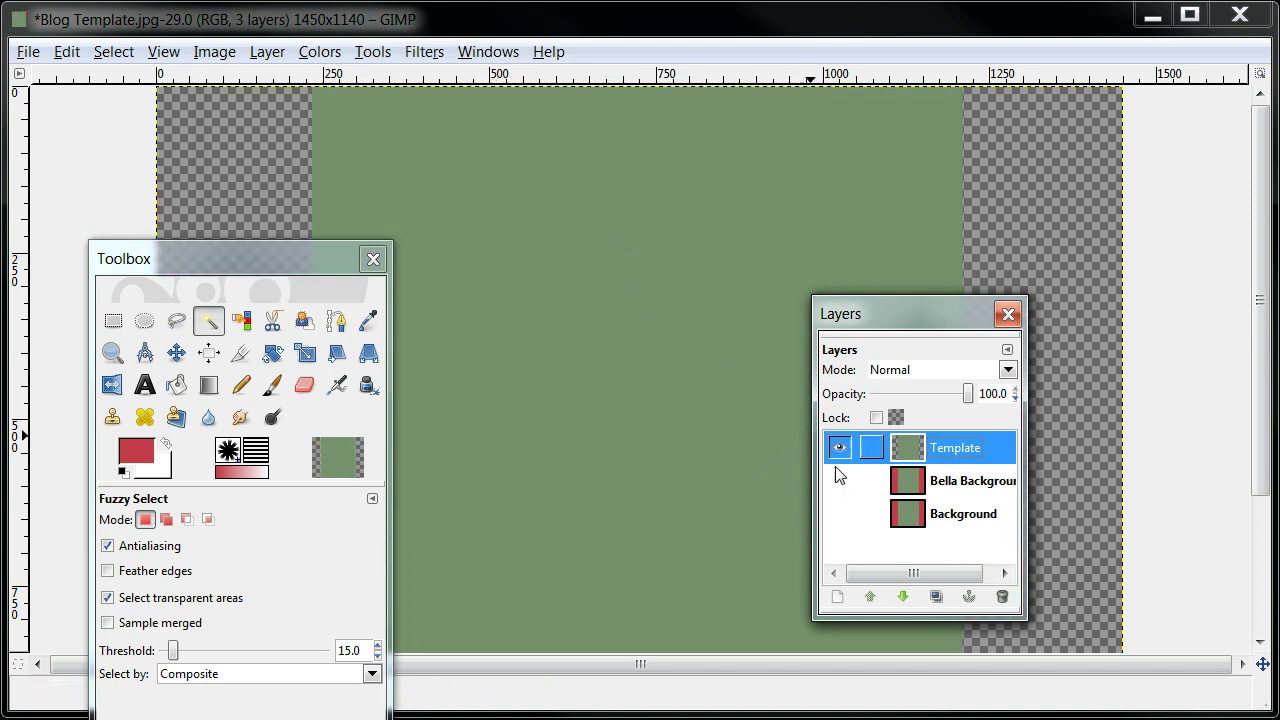
left_click(840, 482)
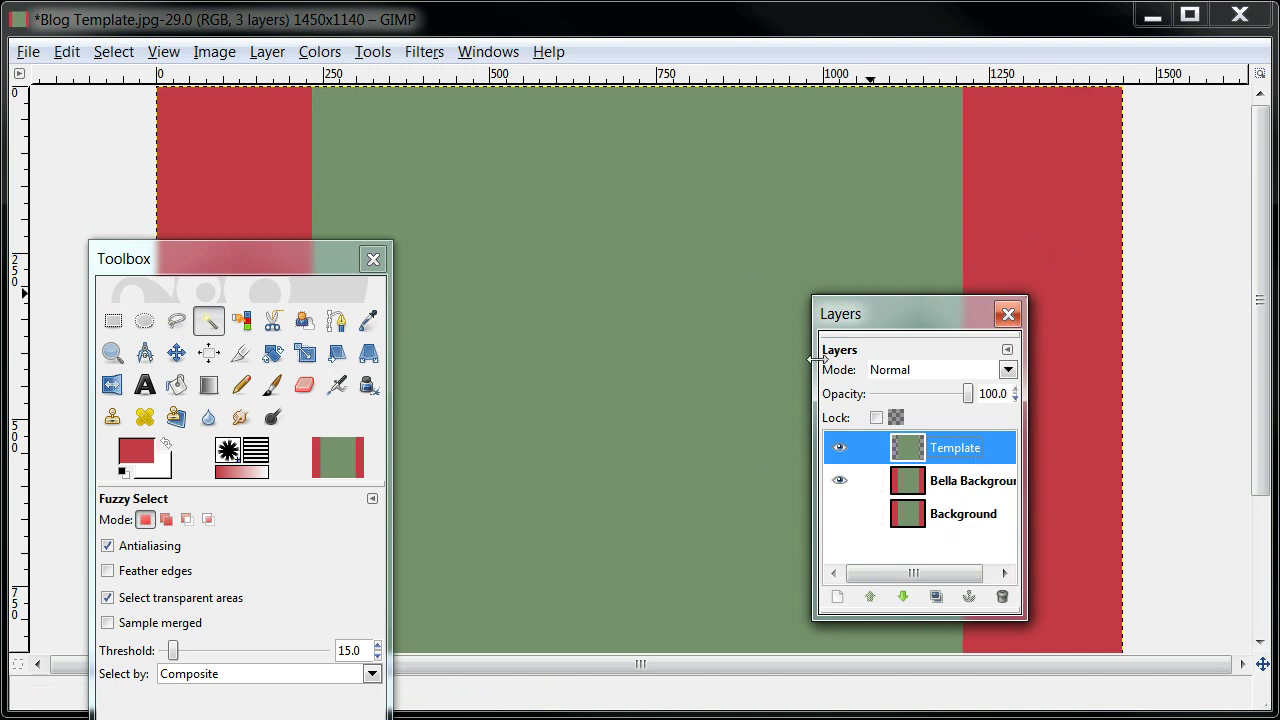
Activate the Dodge/Burn tool and choose the Handwriting_36 brush
left_click_drag(278, 259, 269, 181)
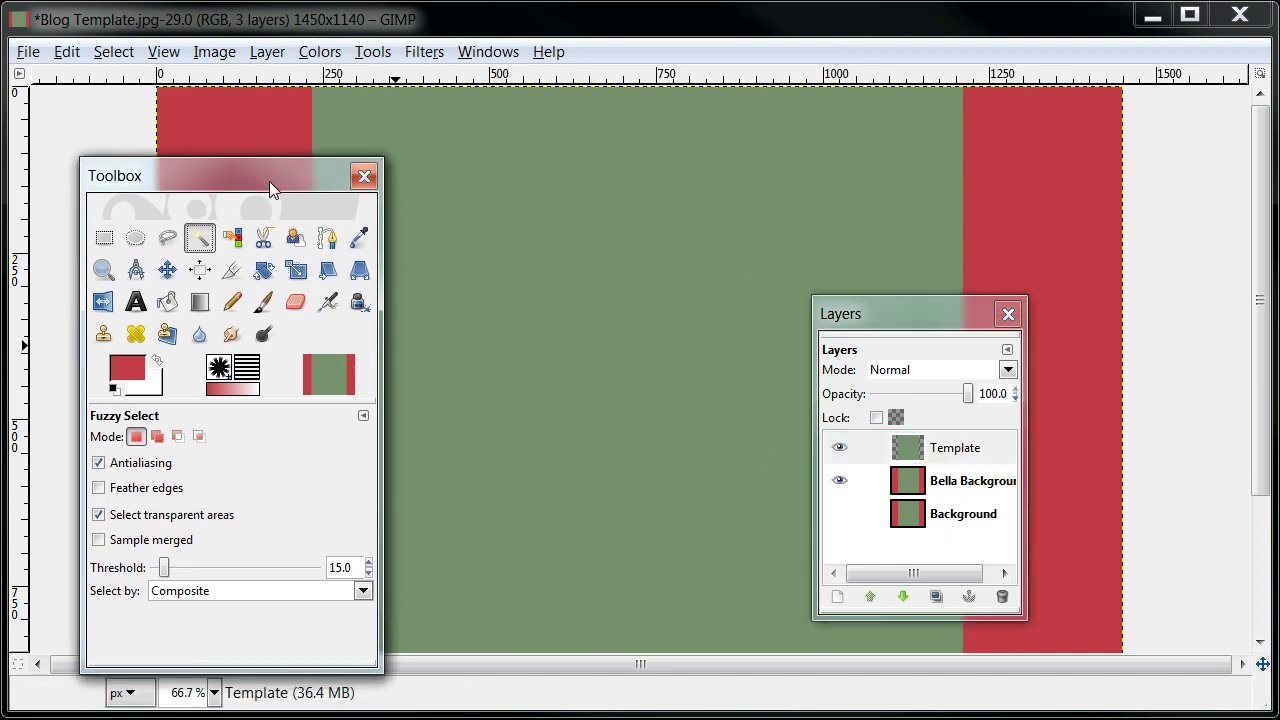
left_click(264, 335)
left_click_drag(365, 468, 377, 548)
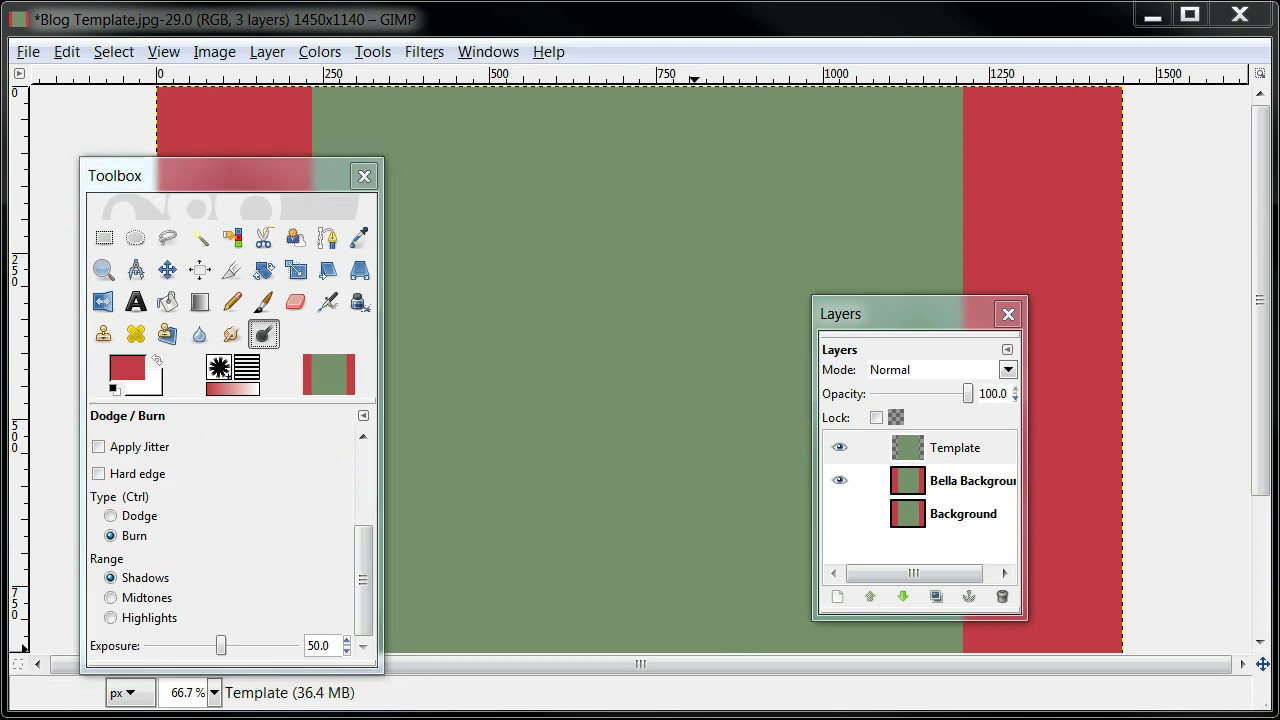
mouse_move(628, 713)
left_mouse_down()
mouse_move(594, 514)
mouse_move(571, 522)
left_mouse_up()
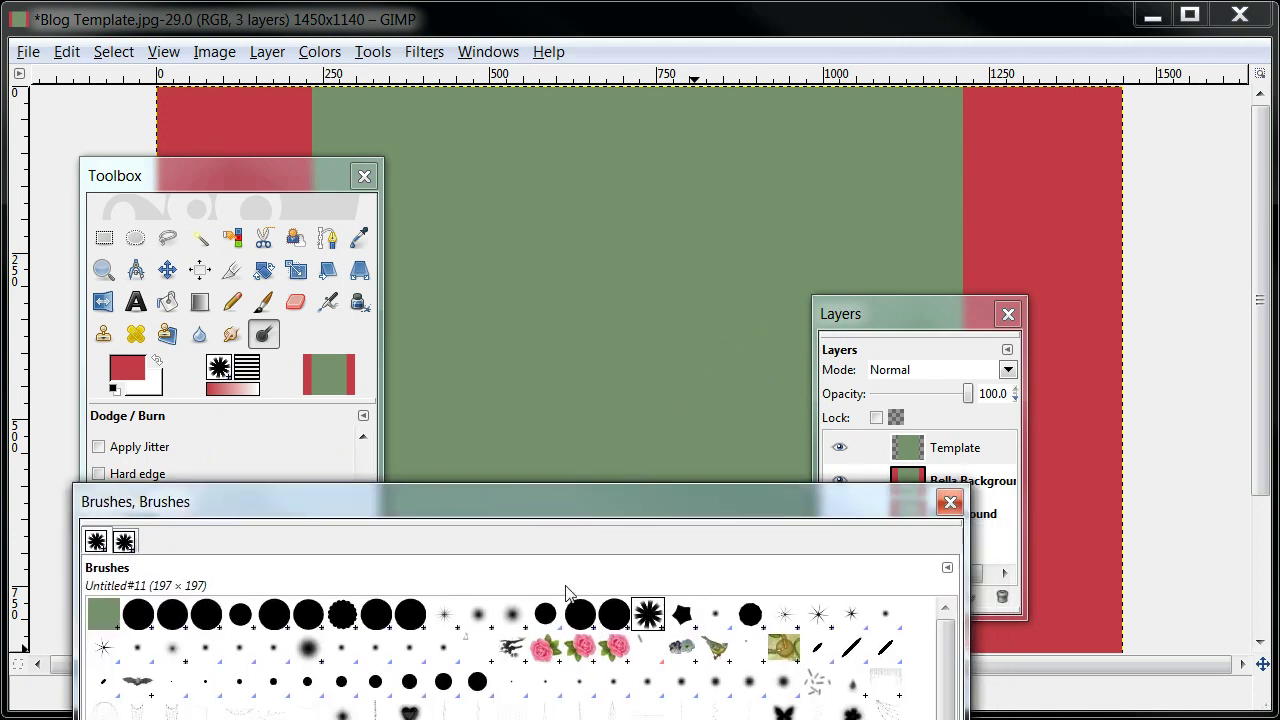
left_click(478, 716)
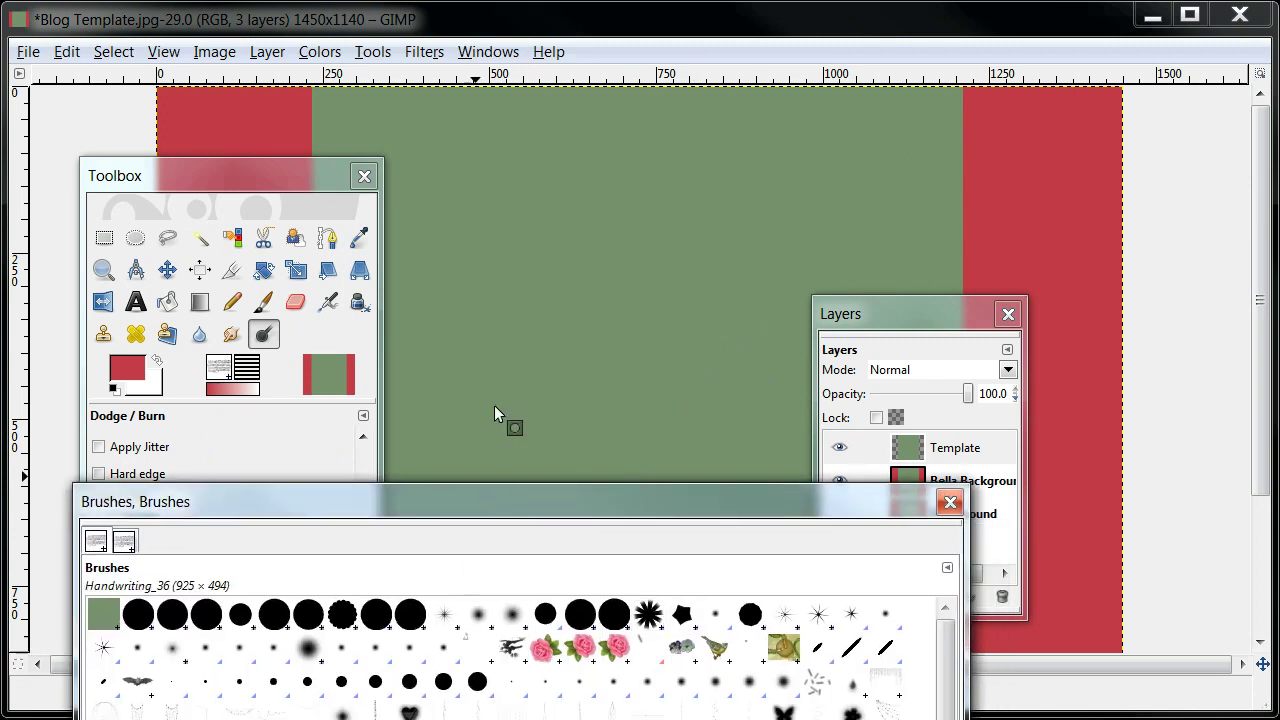
left_click_drag(557, 500, 547, 719)
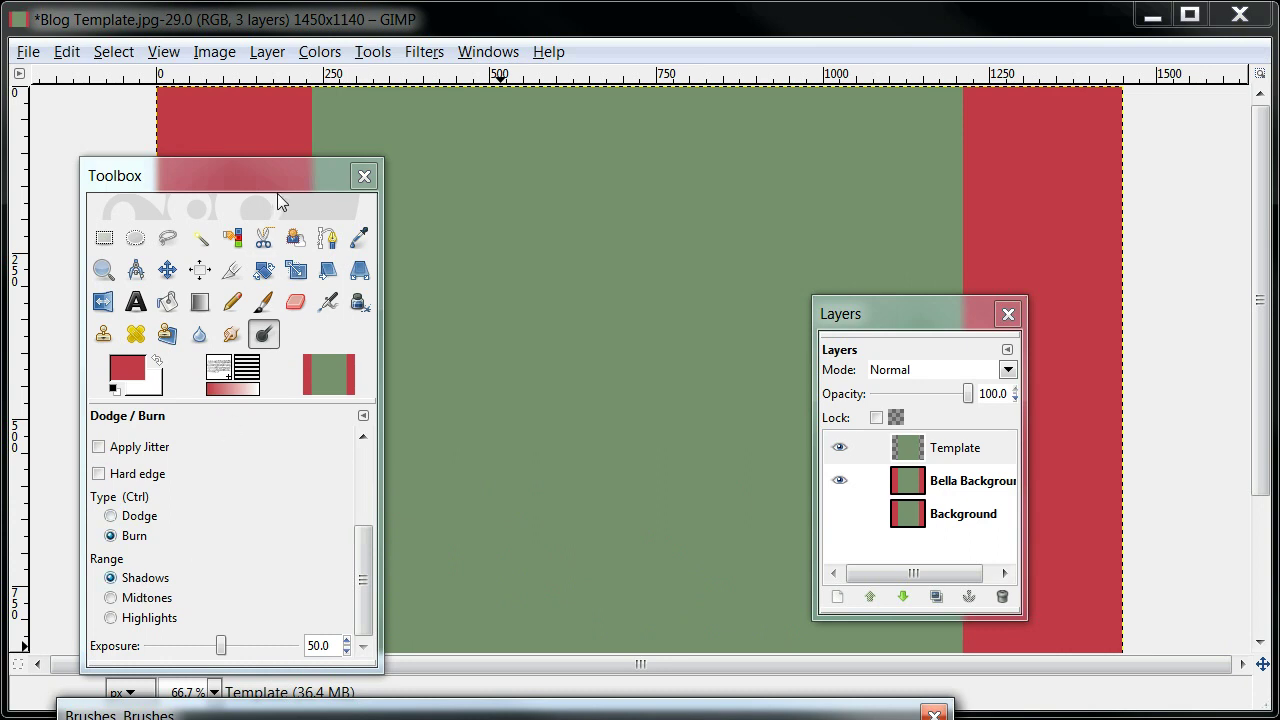
Burn handwriting stamps into the upper-left and lower-right parts of the green area on the Template layer
left_click_drag(249, 176, 69, 166)
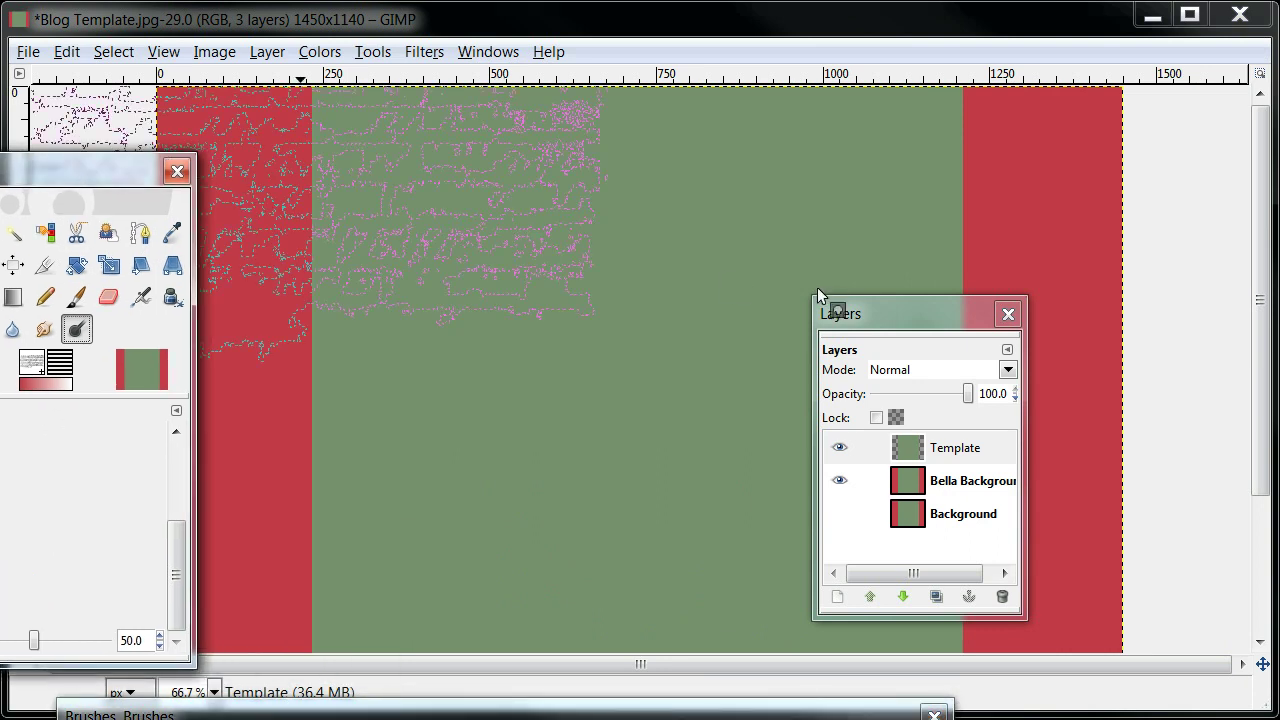
left_click_drag(935, 335, 1050, 351)
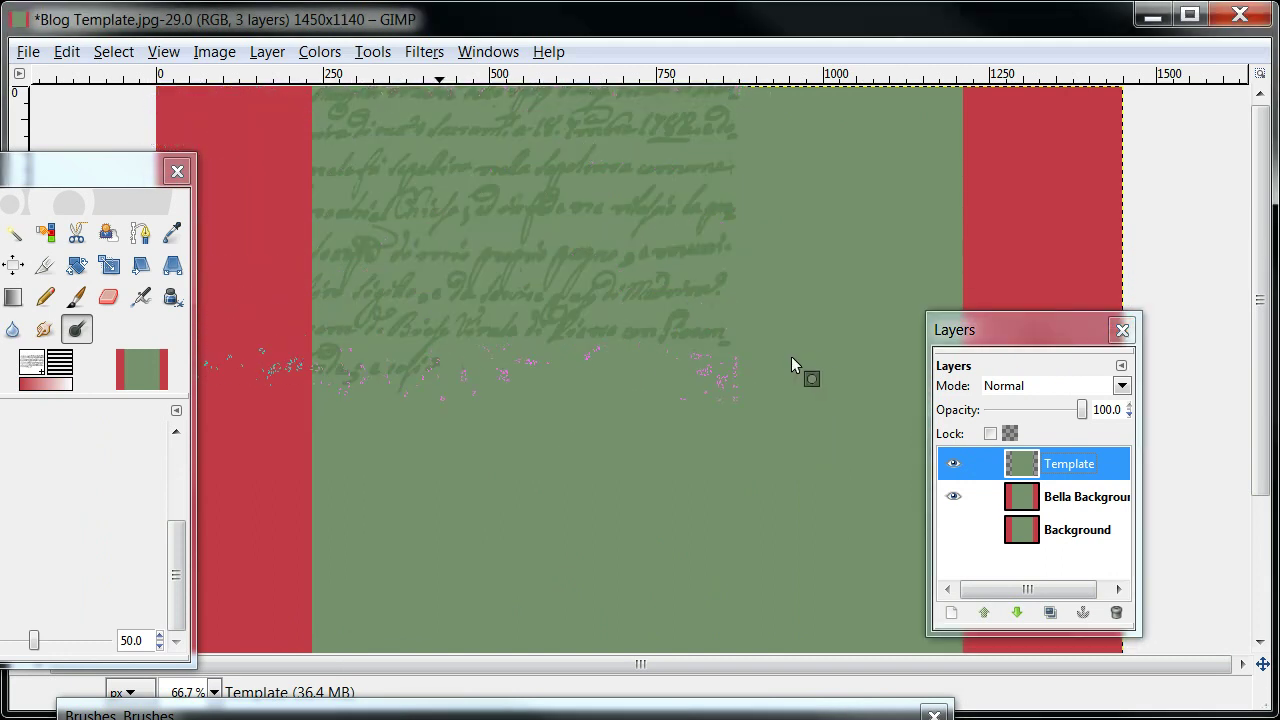
left_click_drag(938, 337, 465, 330)
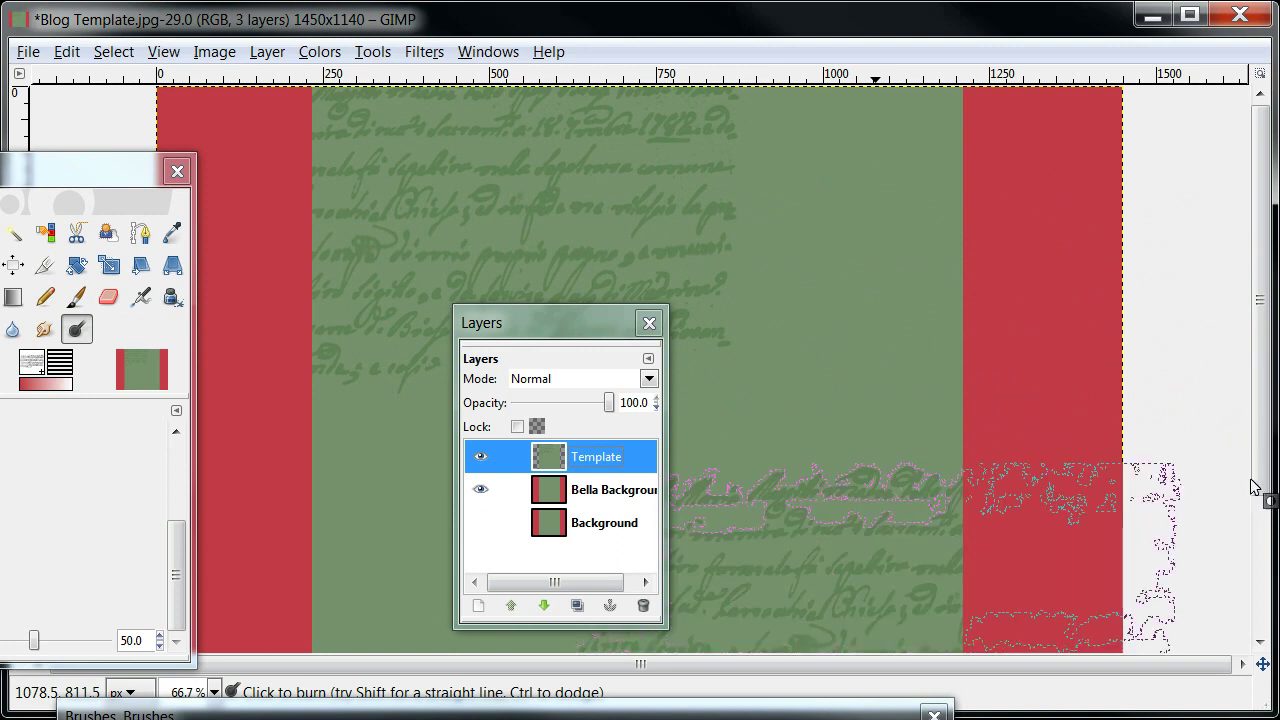
scroll(1240, 376, "down", 3)
scroll(1240, 376, "down", 3)
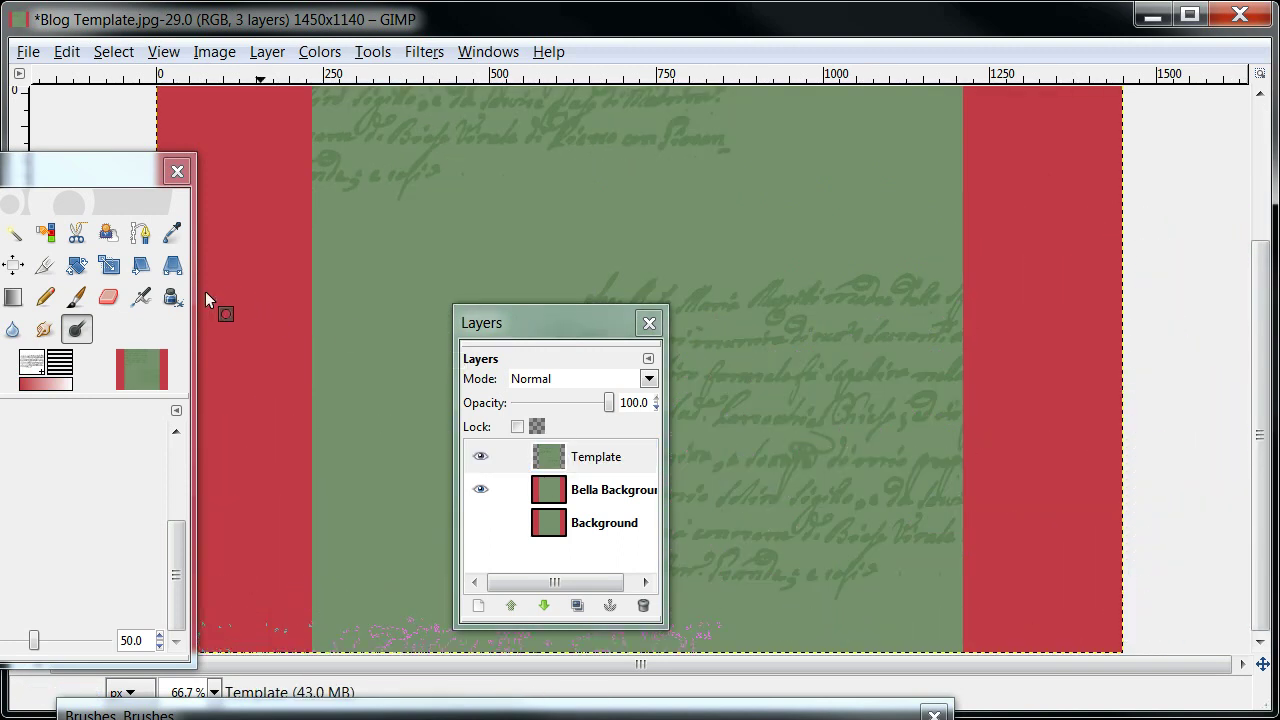
mouse_move(100, 177)
left_mouse_down()
mouse_move(136, 179)
mouse_move(232, 136)
left_mouse_up()
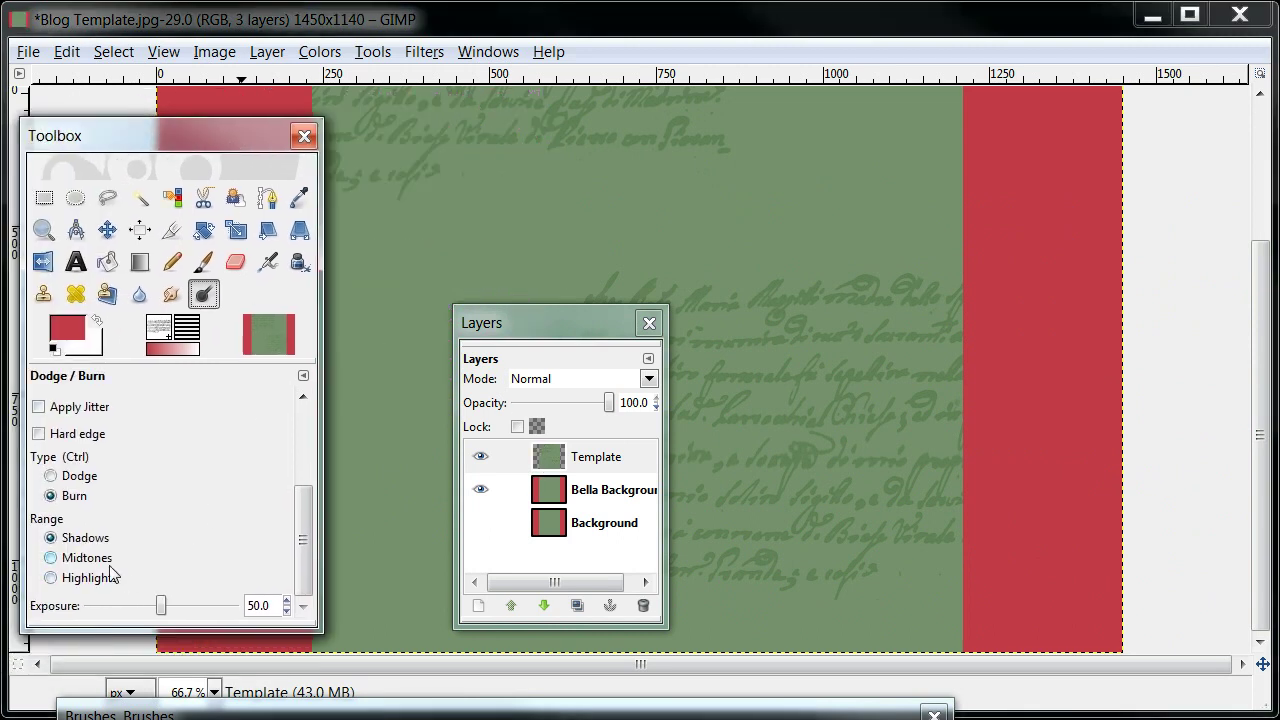
Burn a handwriting stamp across the middle of the green area with the Highlights range, and set the tool to Dodge with the Shadows range
left_click(51, 578)
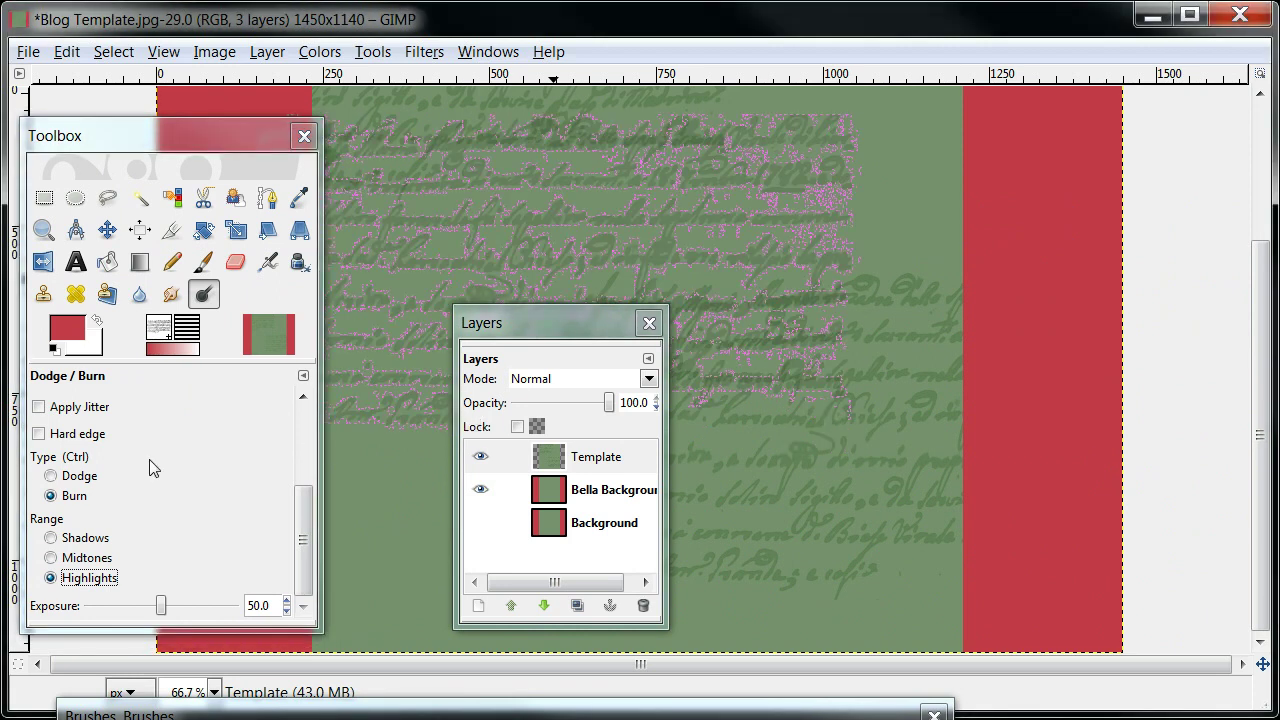
left_click(52, 477)
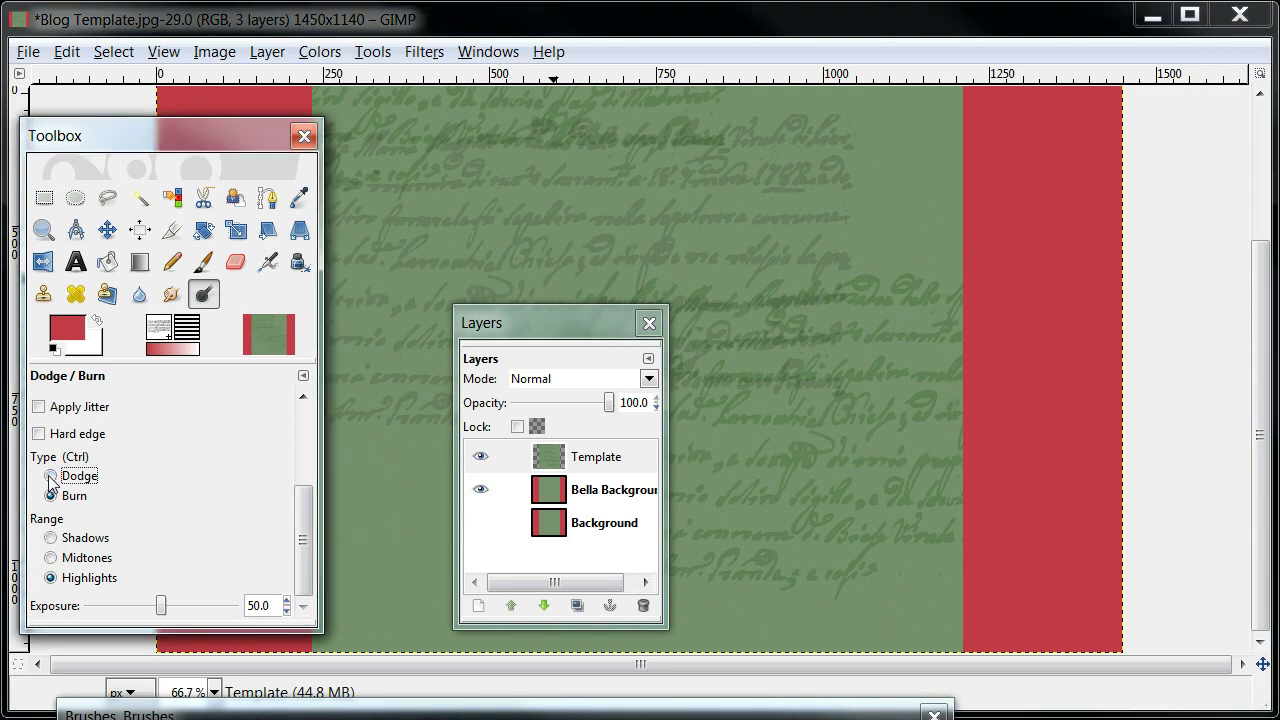
left_click(90, 540)
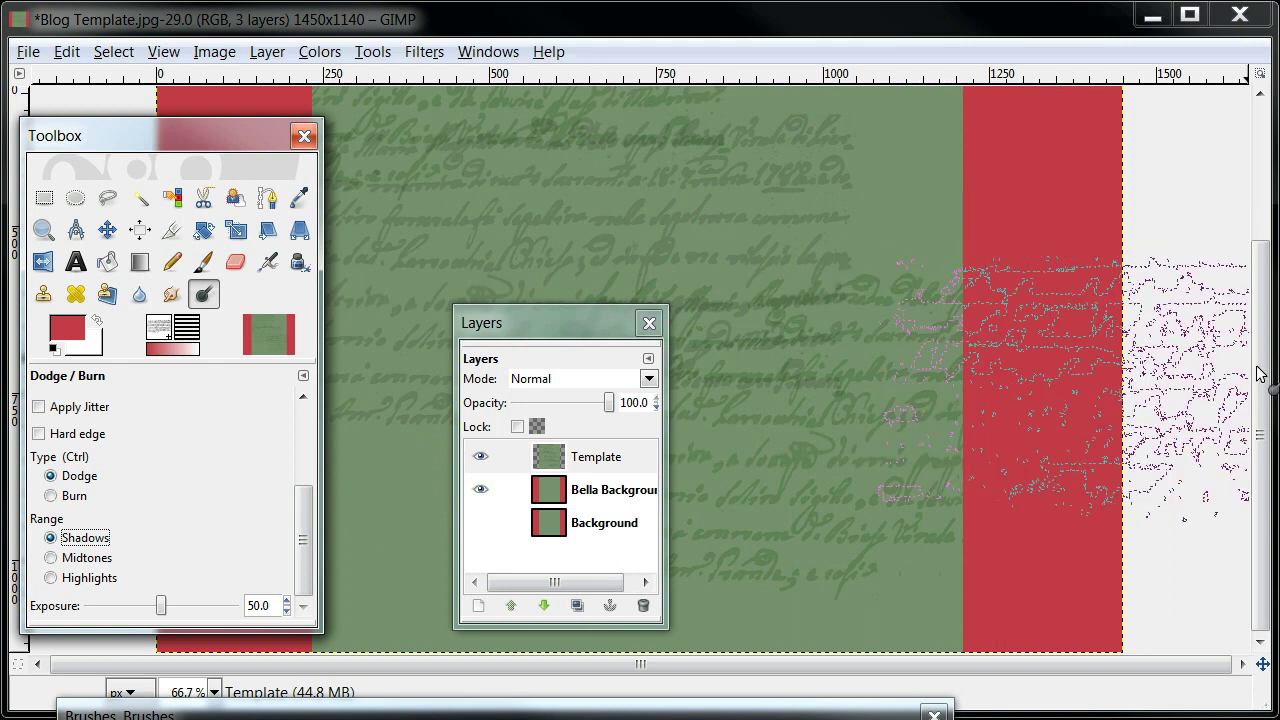
Dodge lighter handwriting stamps into the upper-right and lower-left parts of the green area on the Template layer
left_click_drag(1260, 374, 1251, 200)
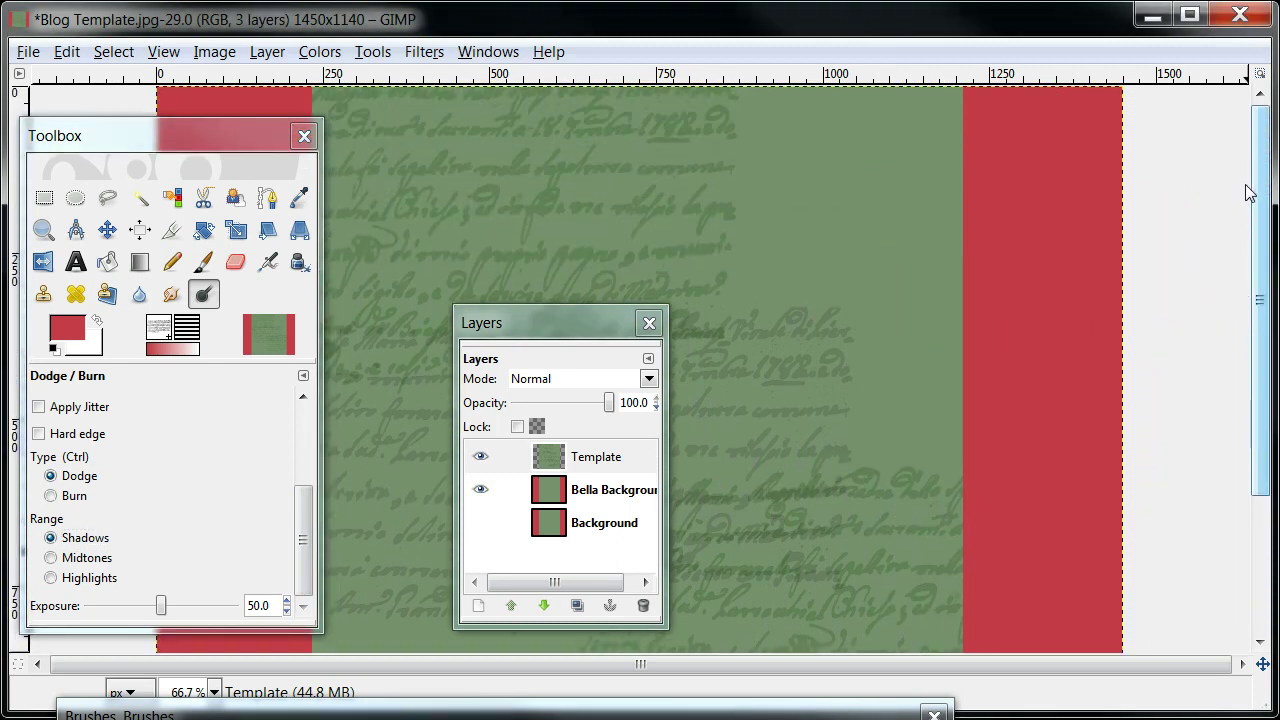
left_click(845, 268)
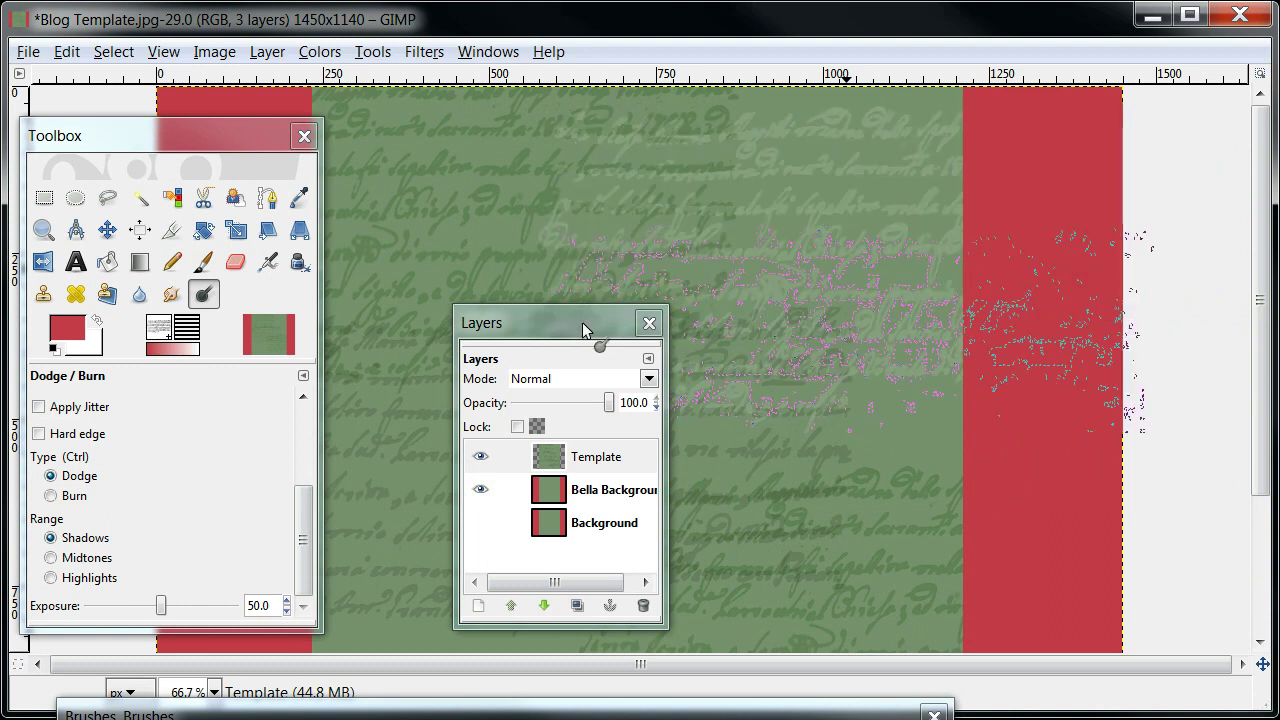
left_click_drag(640, 324, 933, 341)
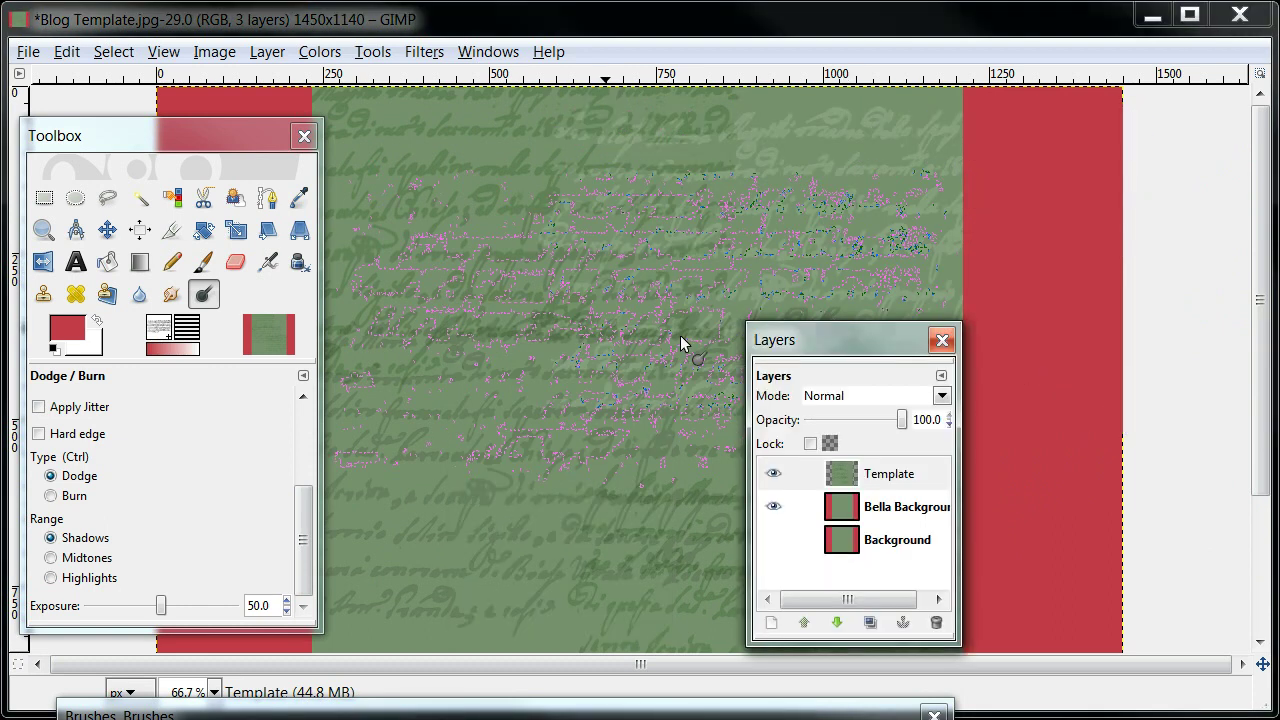
key("ctrl+shift+a")
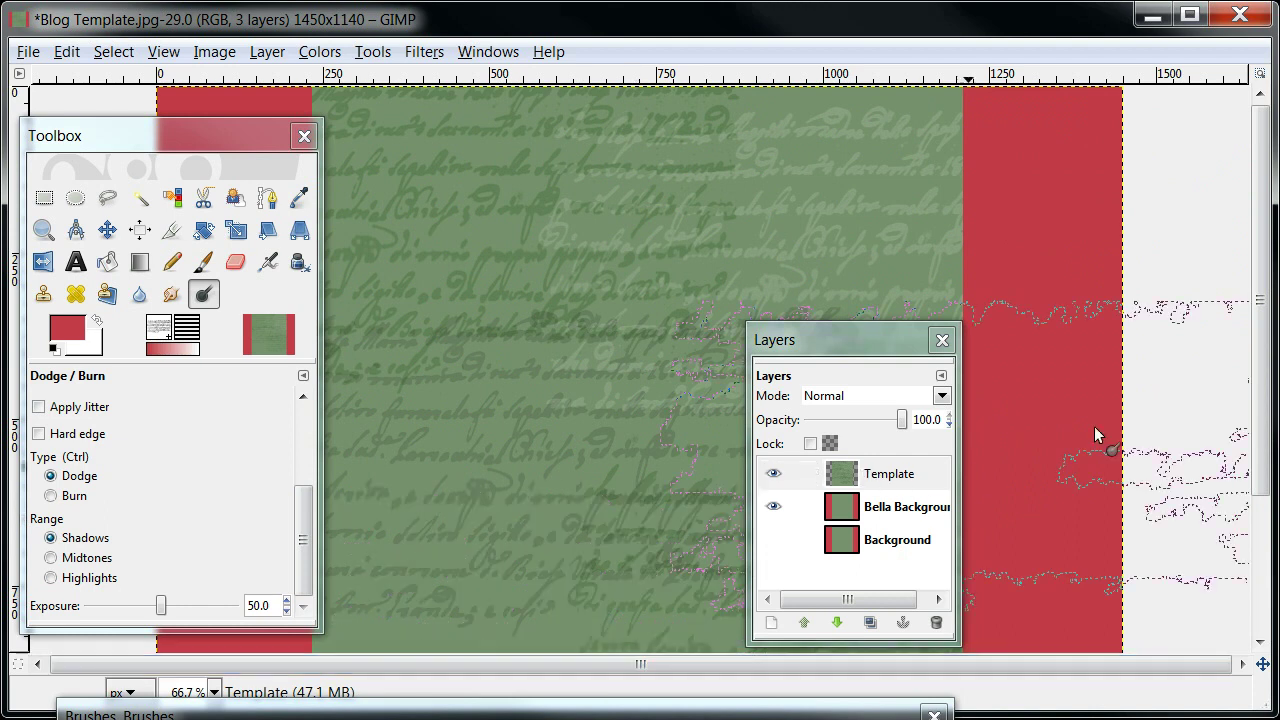
scroll(1179, 457, "down", 5)
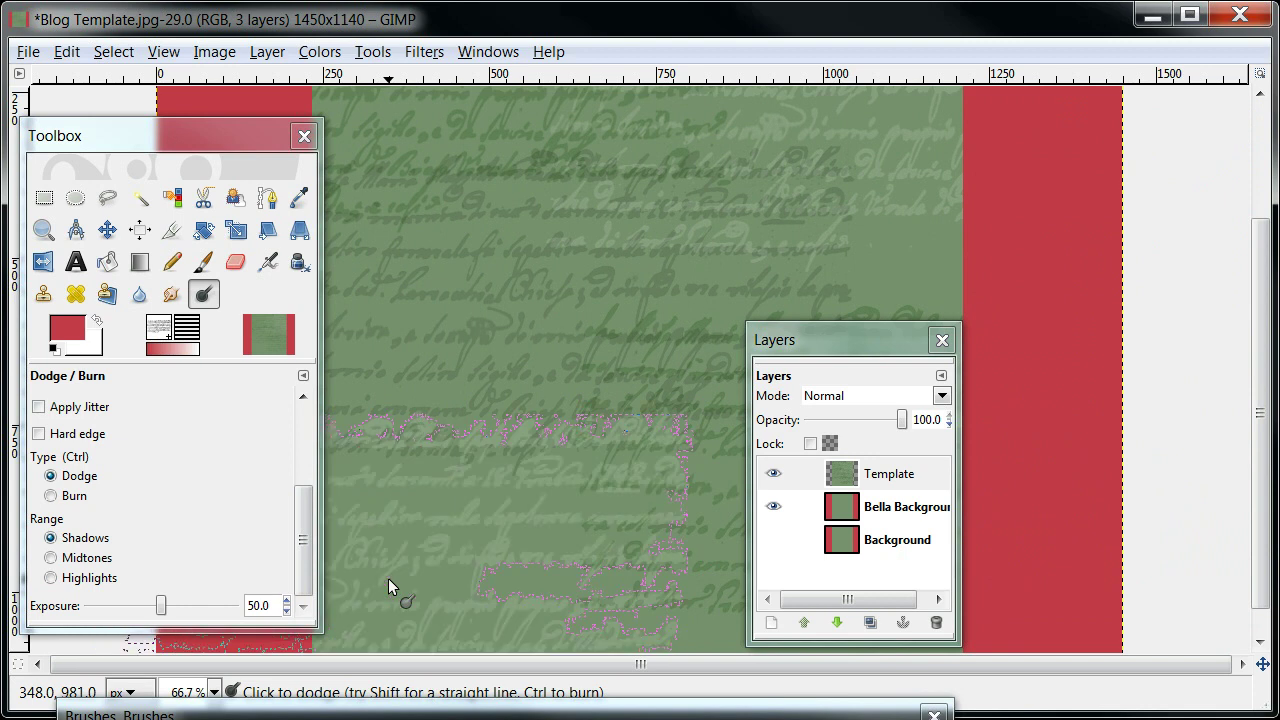
left_click(900, 508)
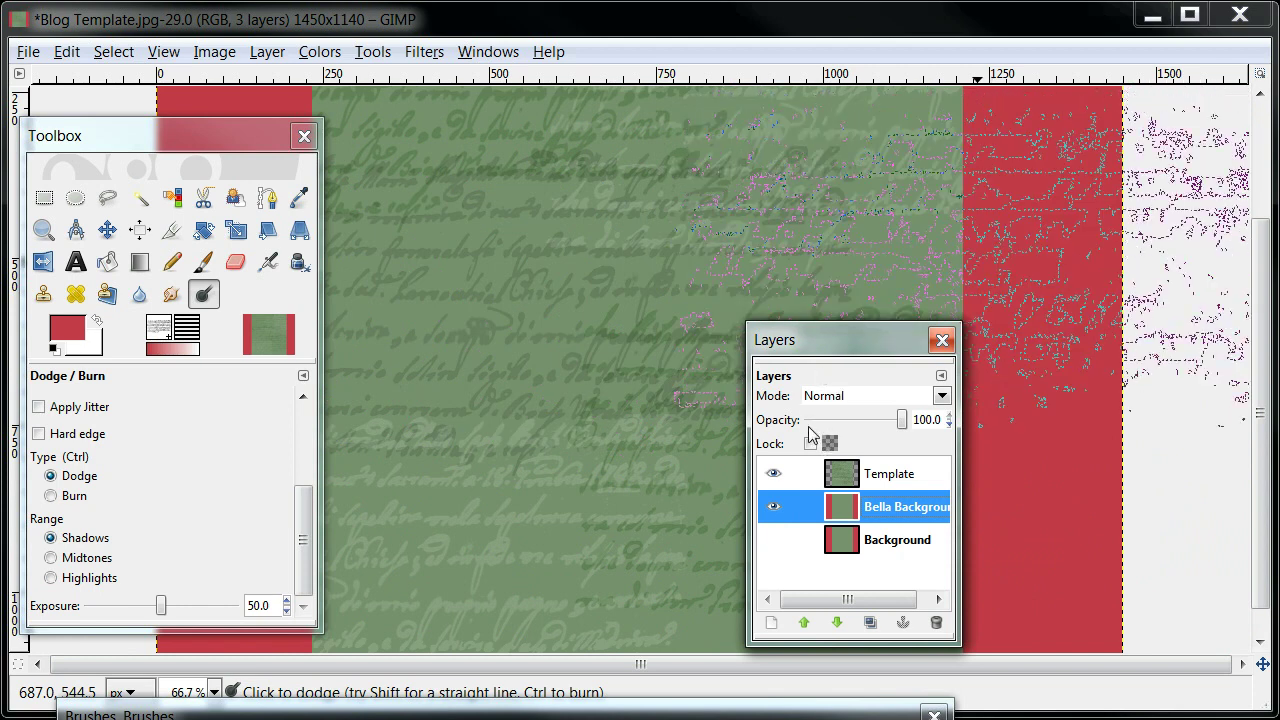
left_click(896, 480)
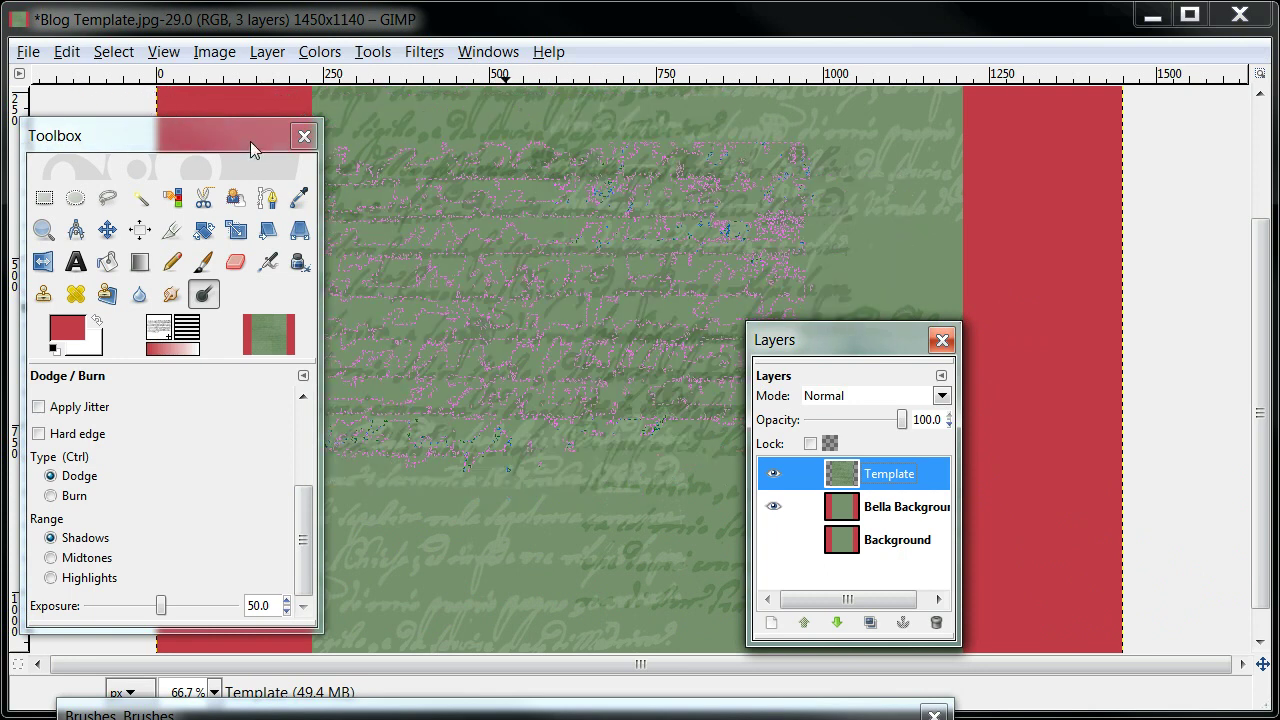
Create a new 1450 × 1140 px layer with transparency fill above the Template layer
left_click_drag(251, 140, 287, 486)
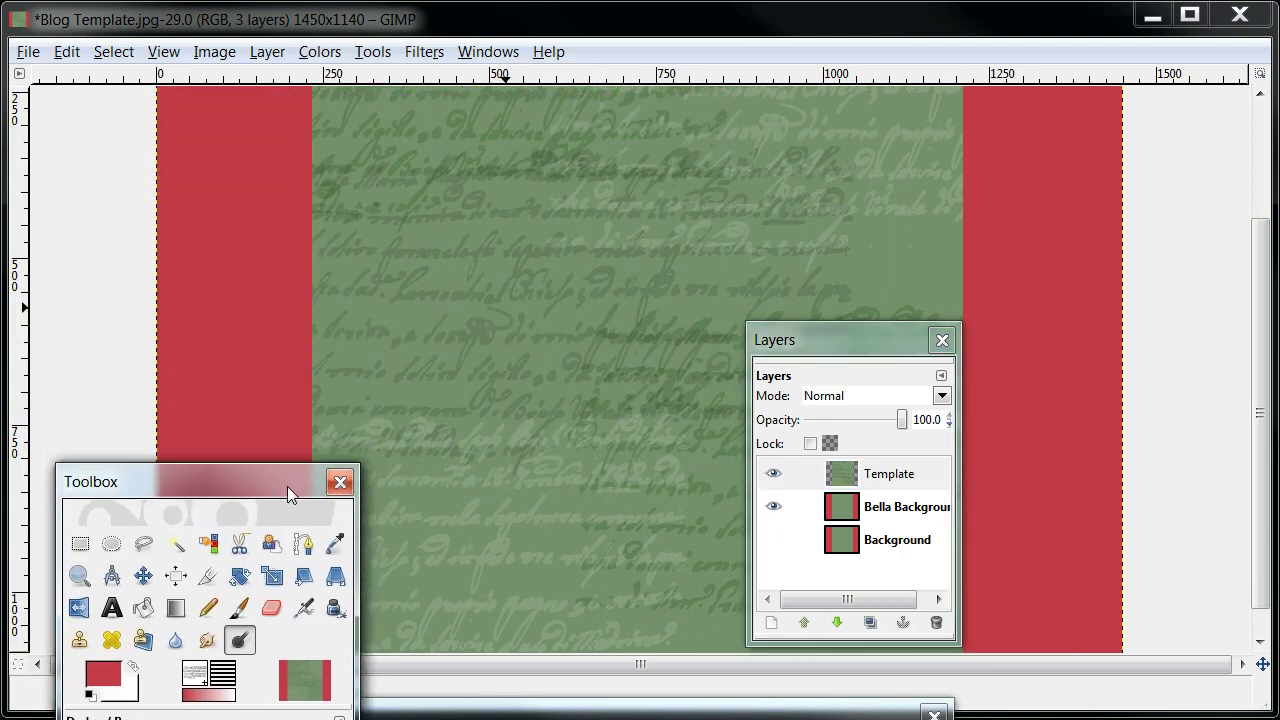
left_click(908, 478)
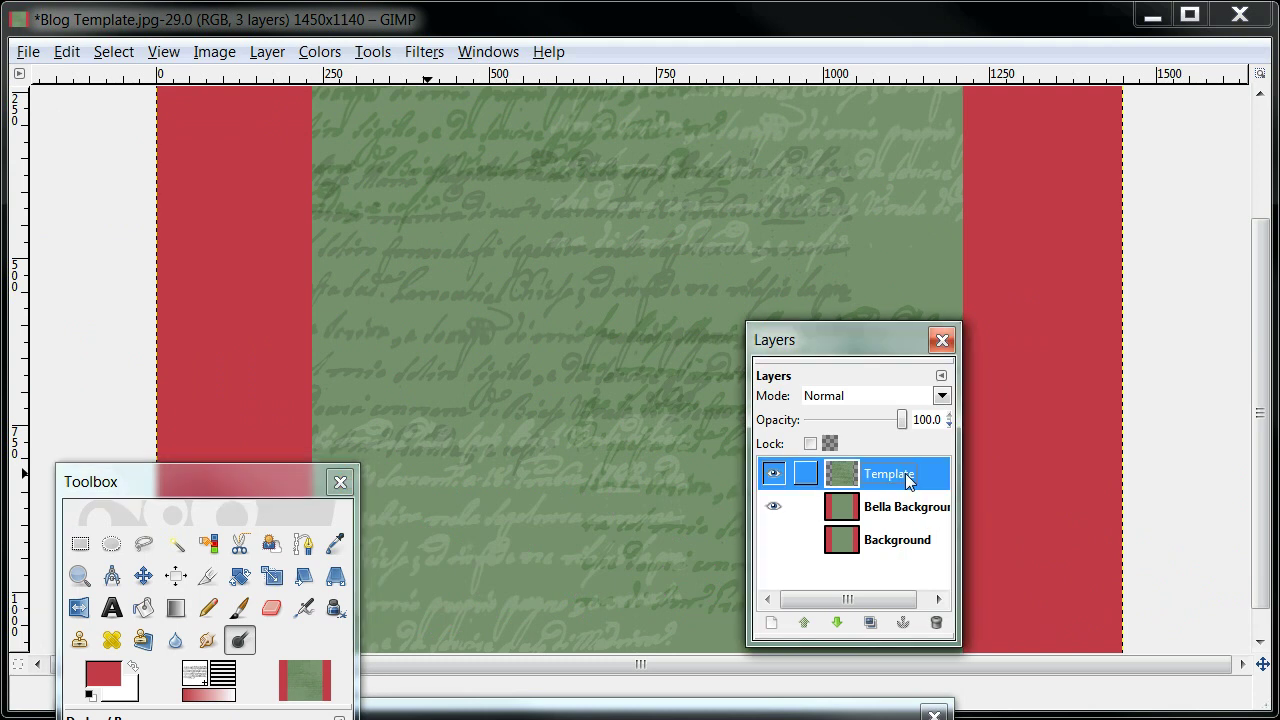
left_click(941, 377)
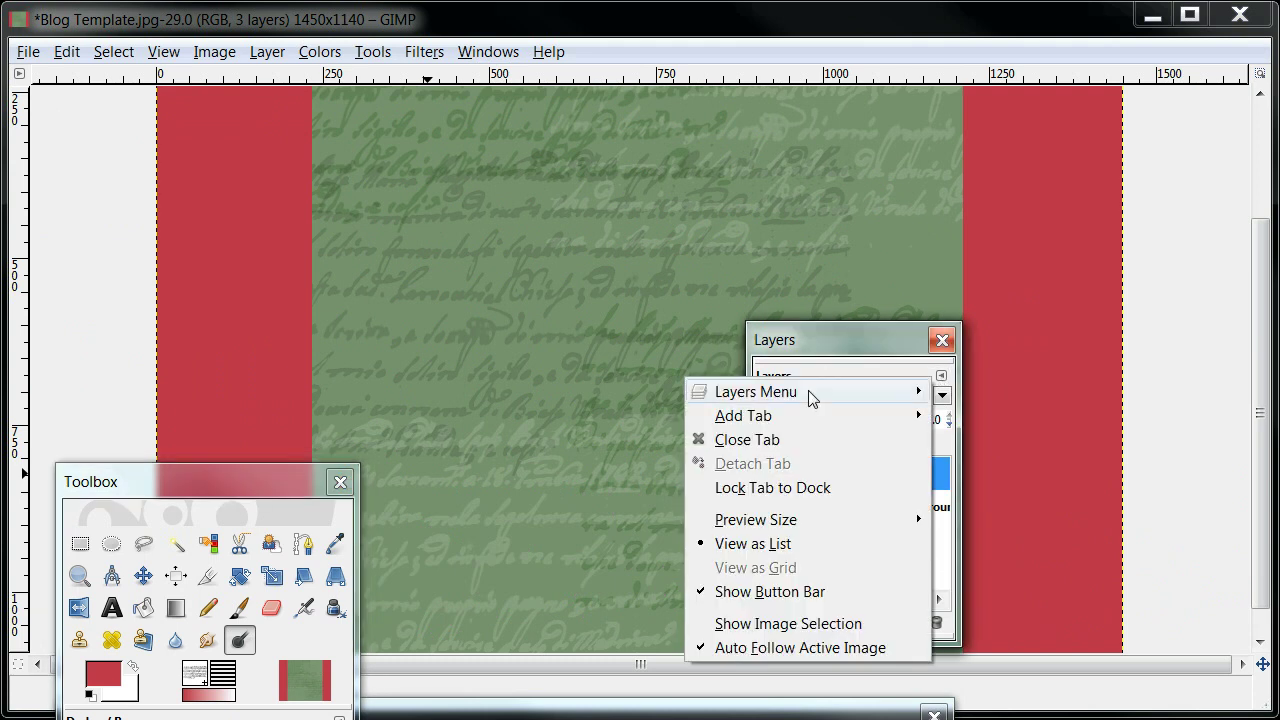
mouse_move(810, 396)
key("Escape")
key("Escape")
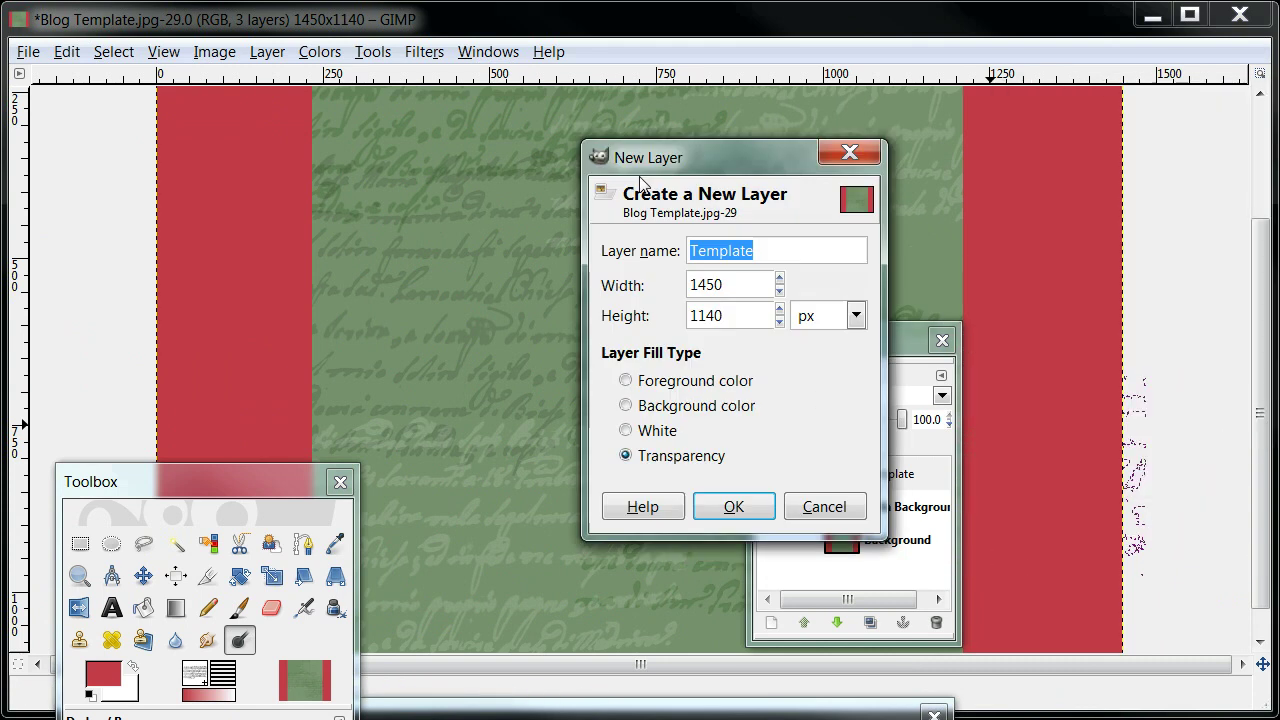
left_click(624, 522)
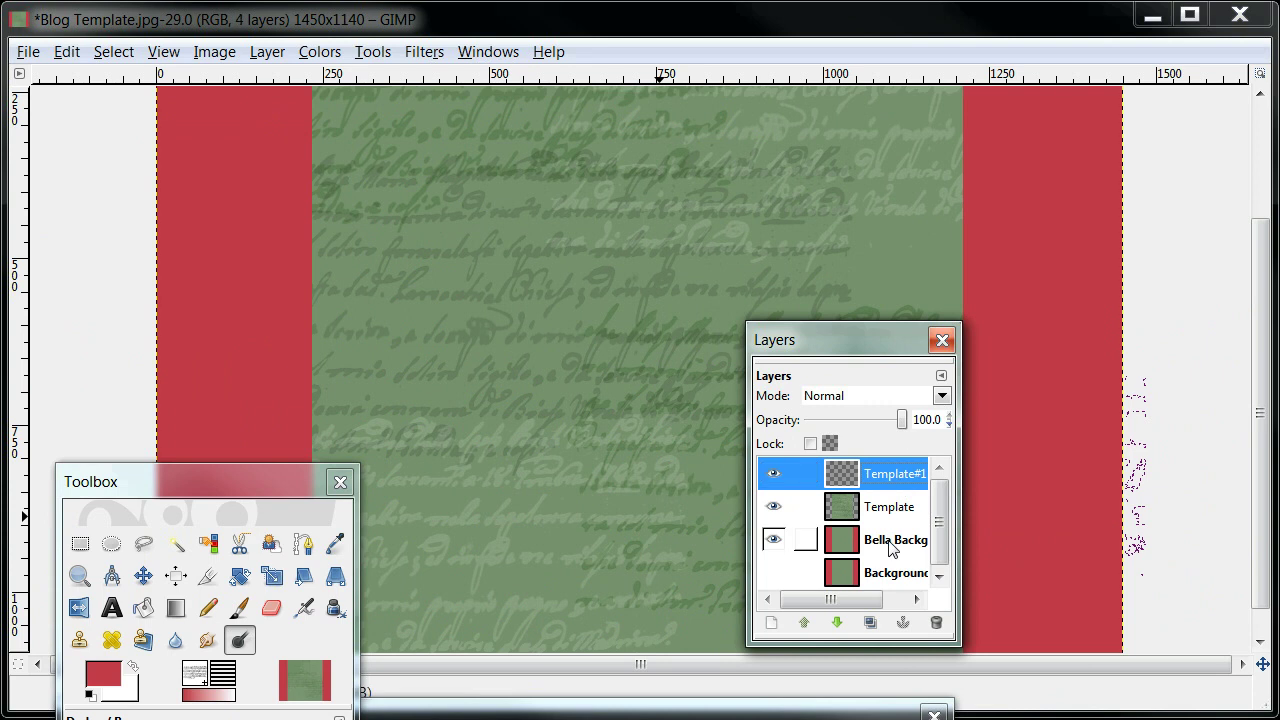
Fuzzy-select both red side strips on the Bella Background layer and copy them
left_click(890, 545)
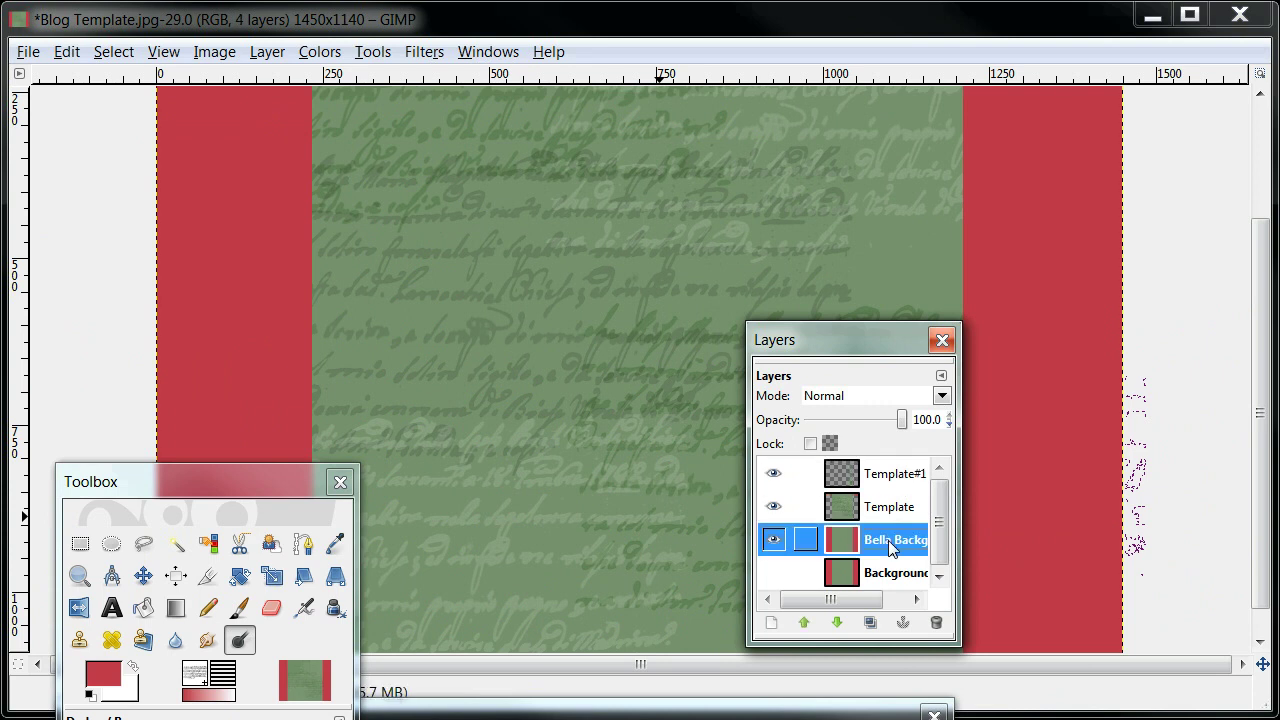
left_click(181, 553)
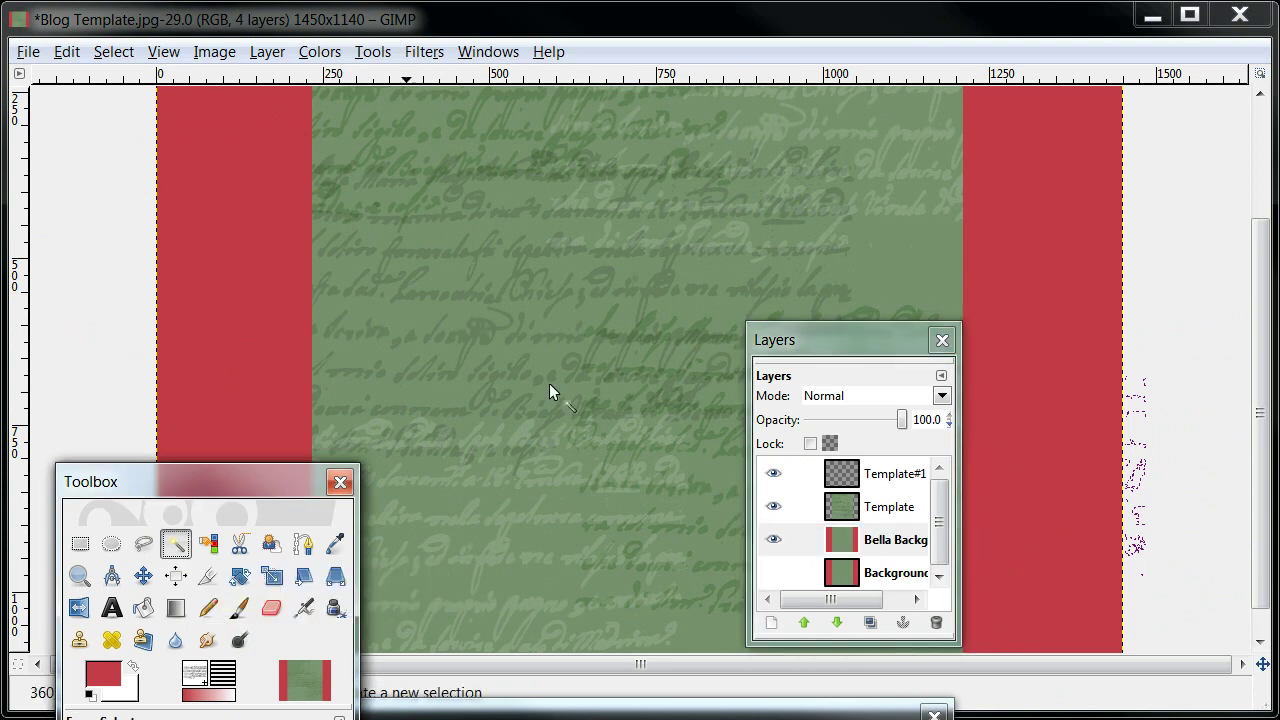
left_click(1037, 214)
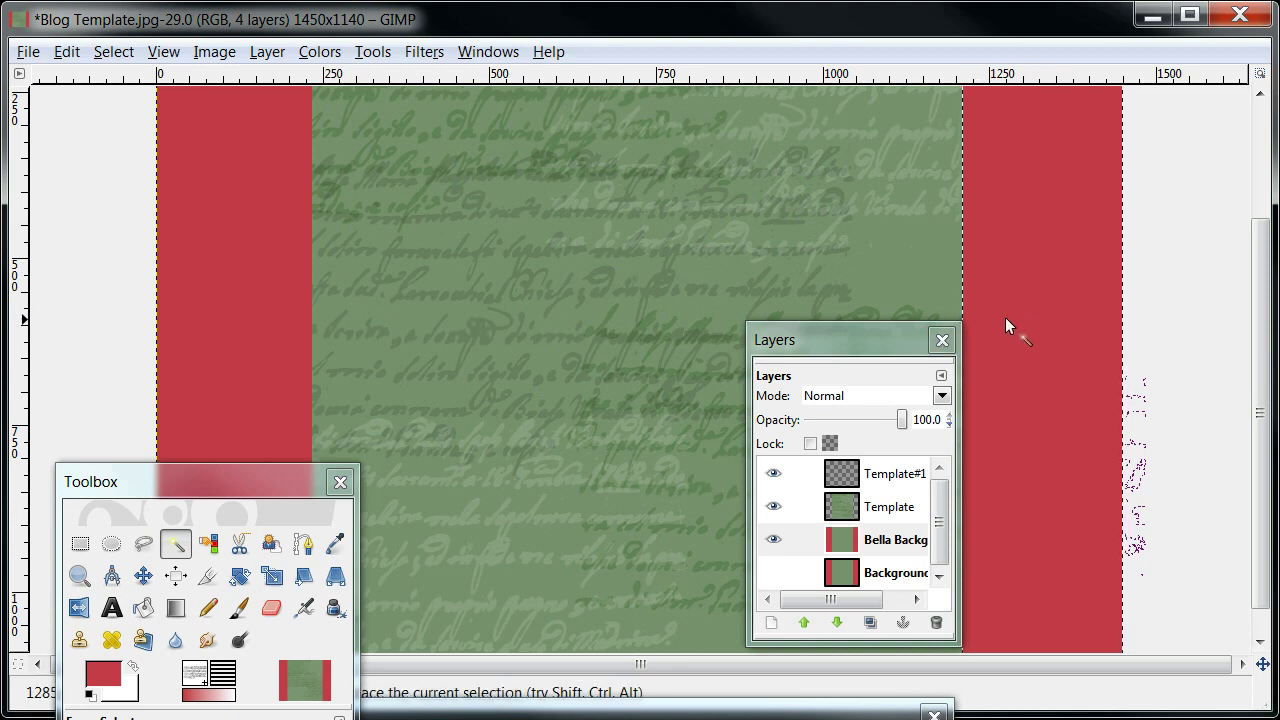
left_click(267, 269, "shift")
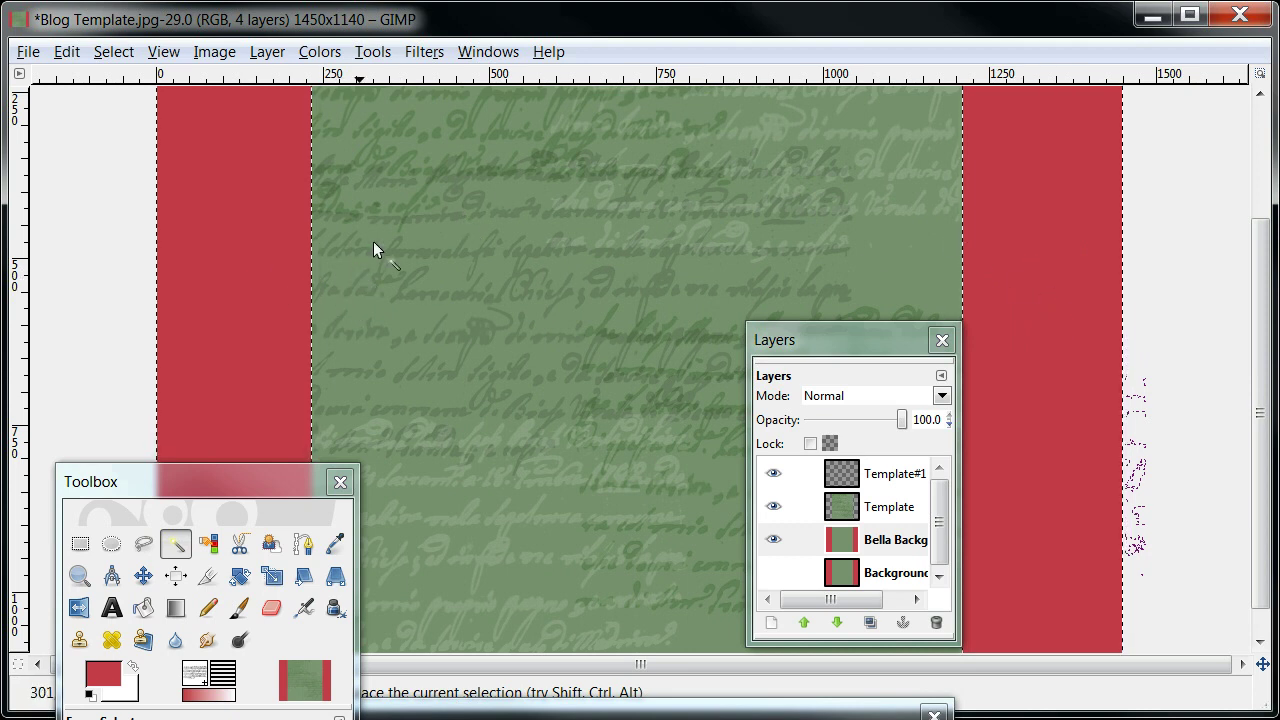
right_click(214, 210)
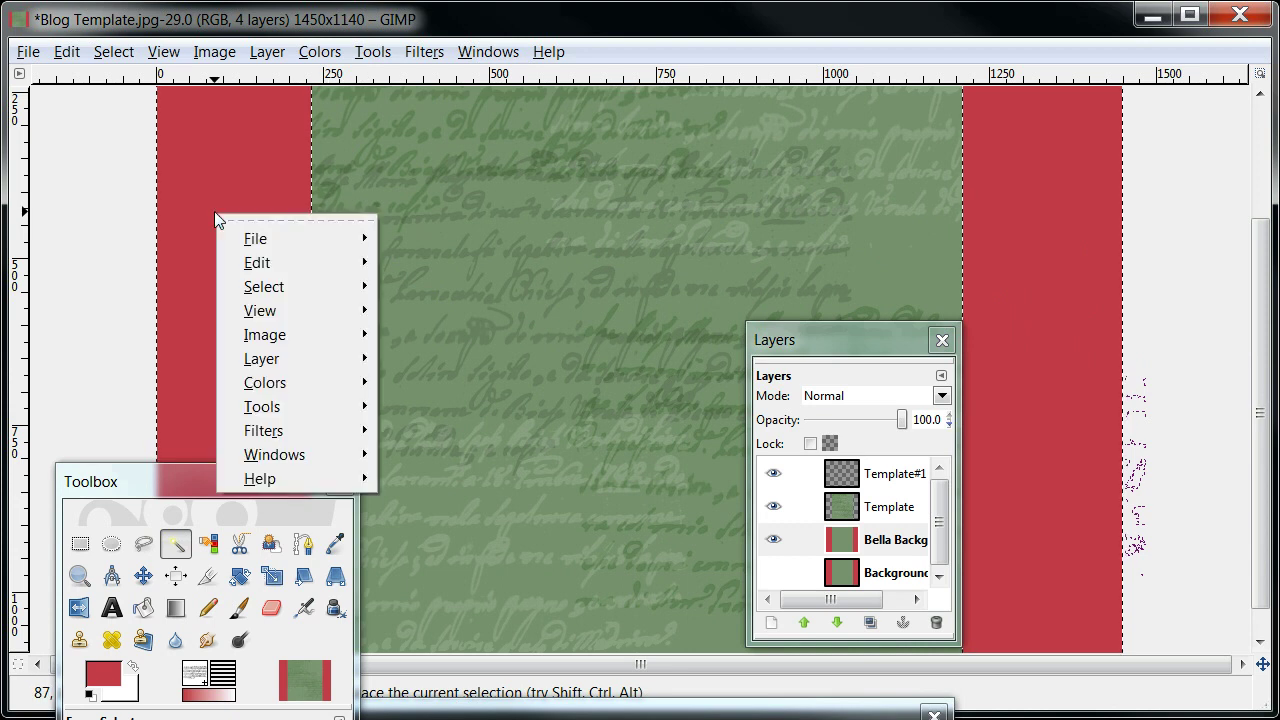
mouse_move(259, 270)
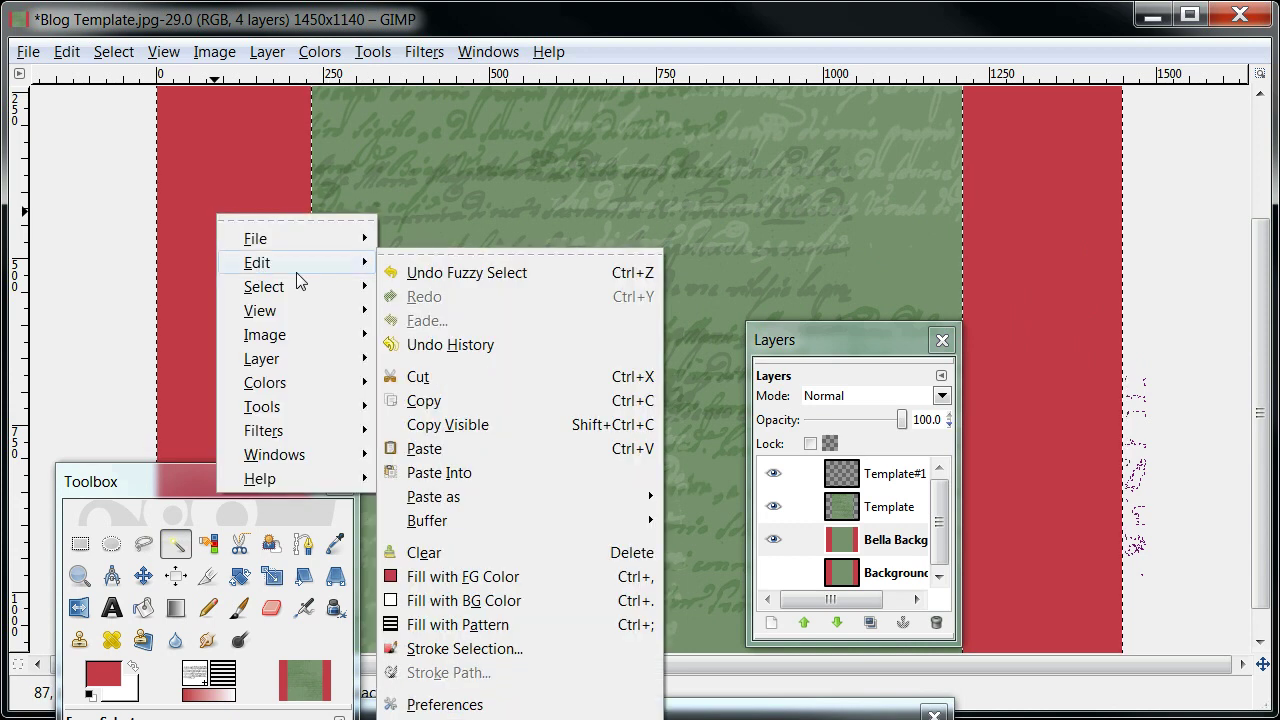
left_click(424, 401)
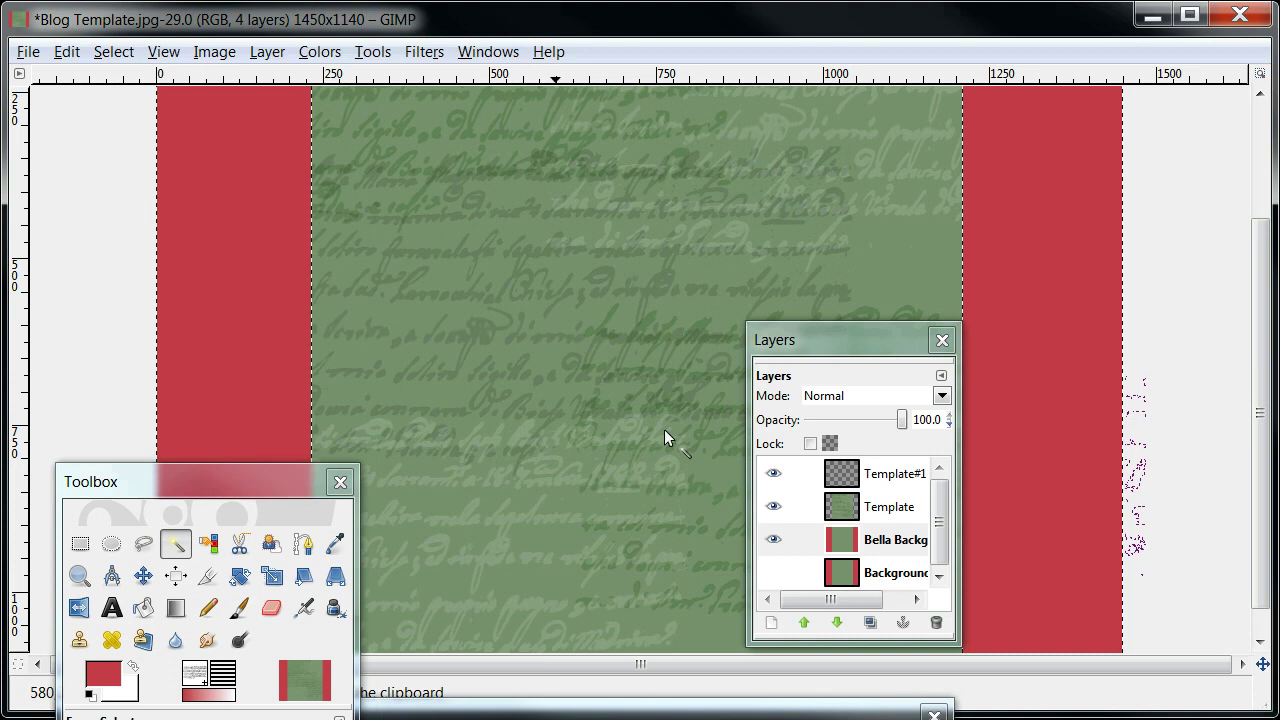
Paste the copied red strips onto the Template#1 layer and anchor the floating selection
left_click(897, 478)
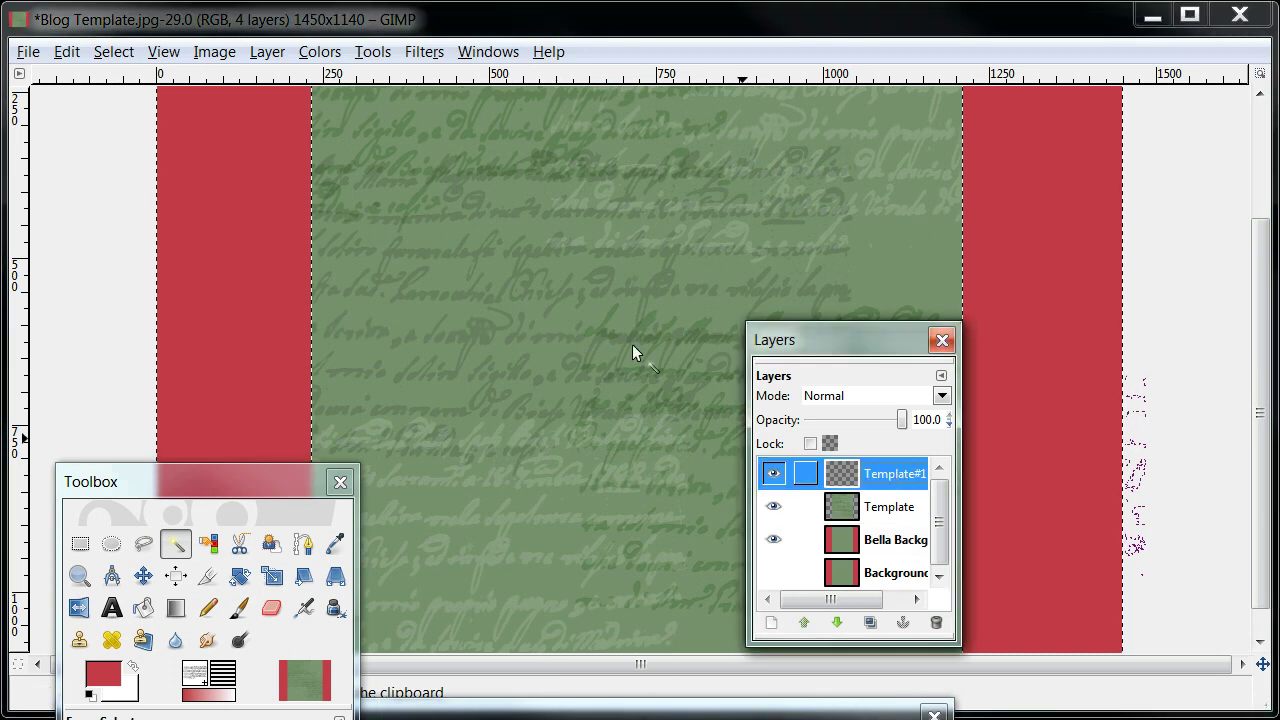
right_click(244, 213)
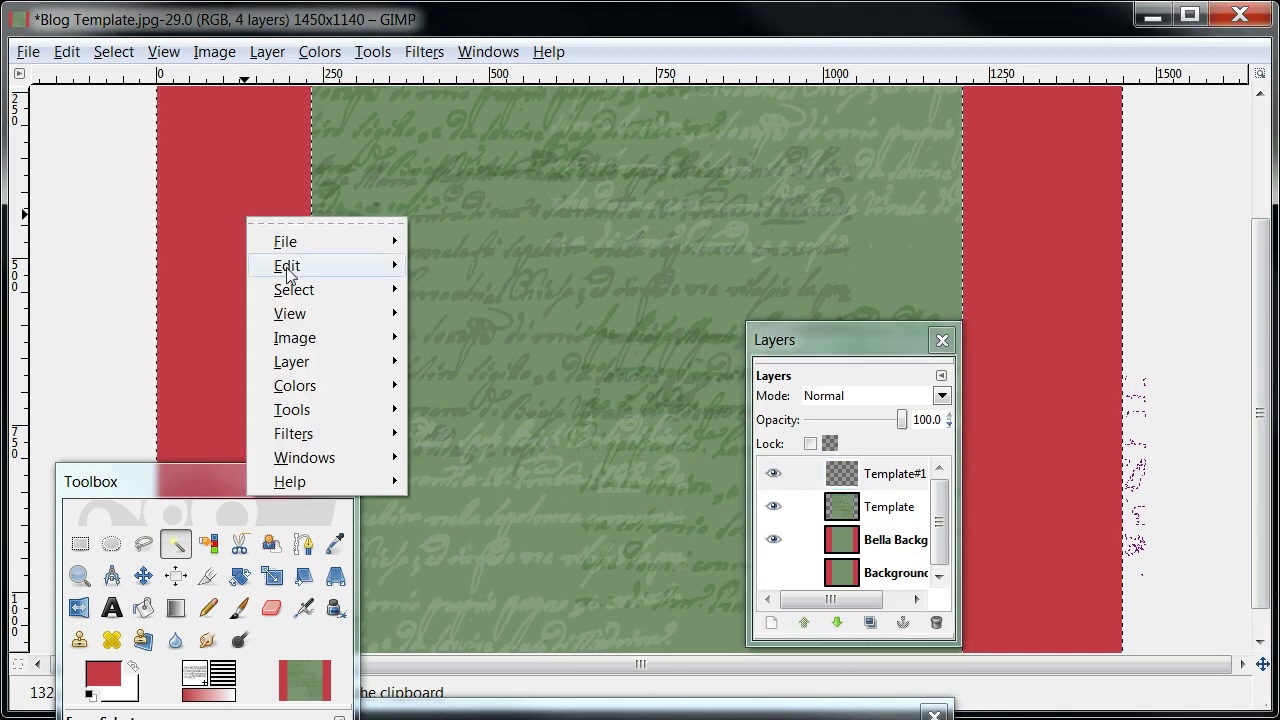
mouse_move(288, 272)
left_click(461, 454)
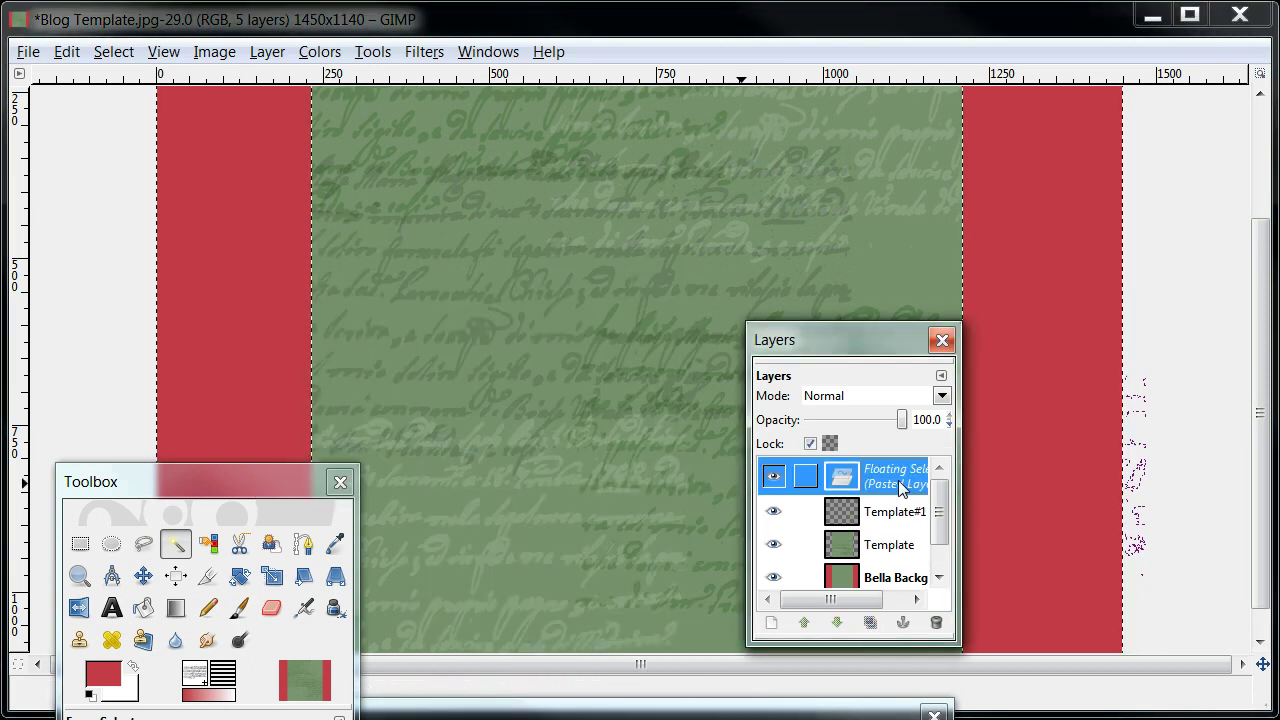
left_click(903, 622)
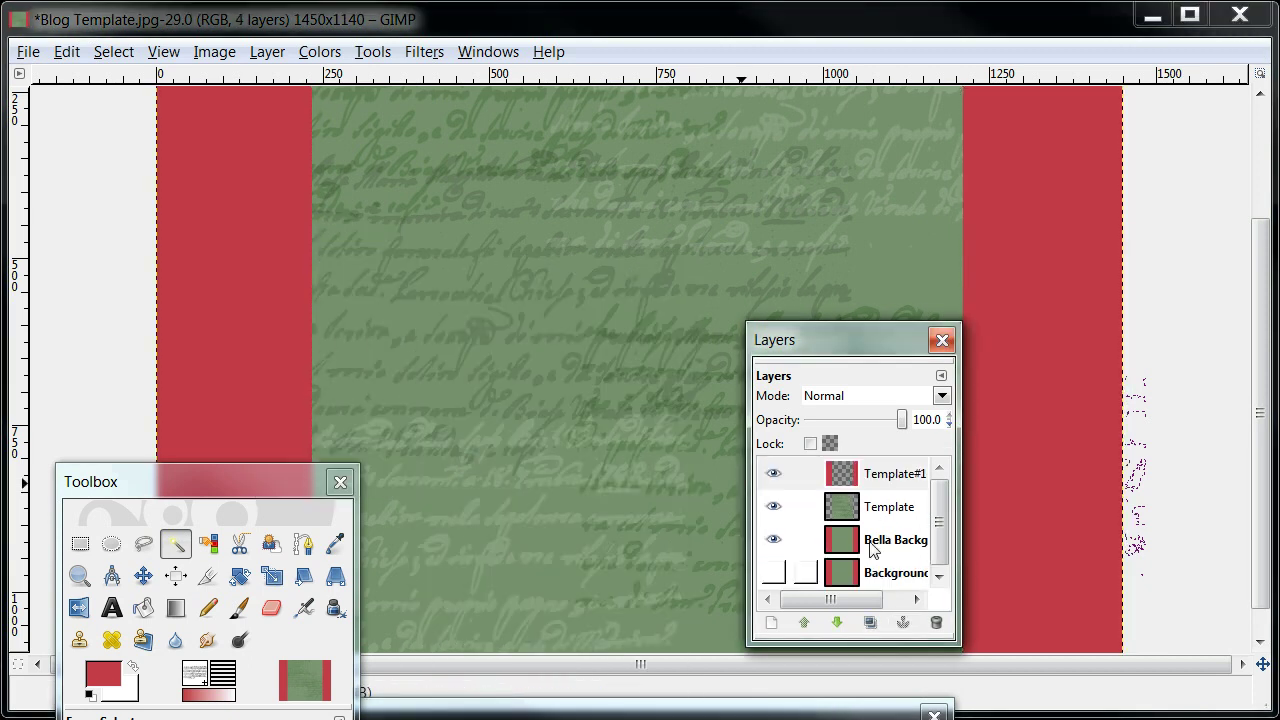
Hide the Bella Background and Template layers to check the red strips alone, and show the Template layer again
left_click(774, 541)
left_click(775, 507)
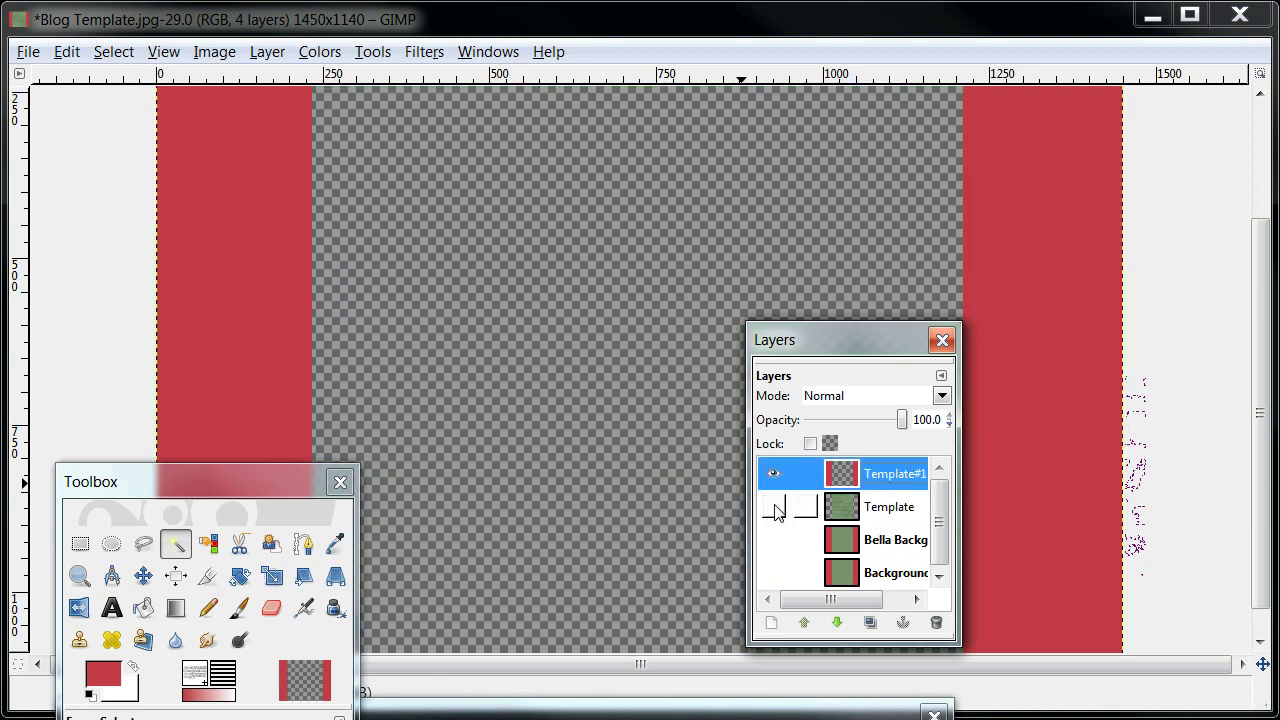
left_click(774, 507)
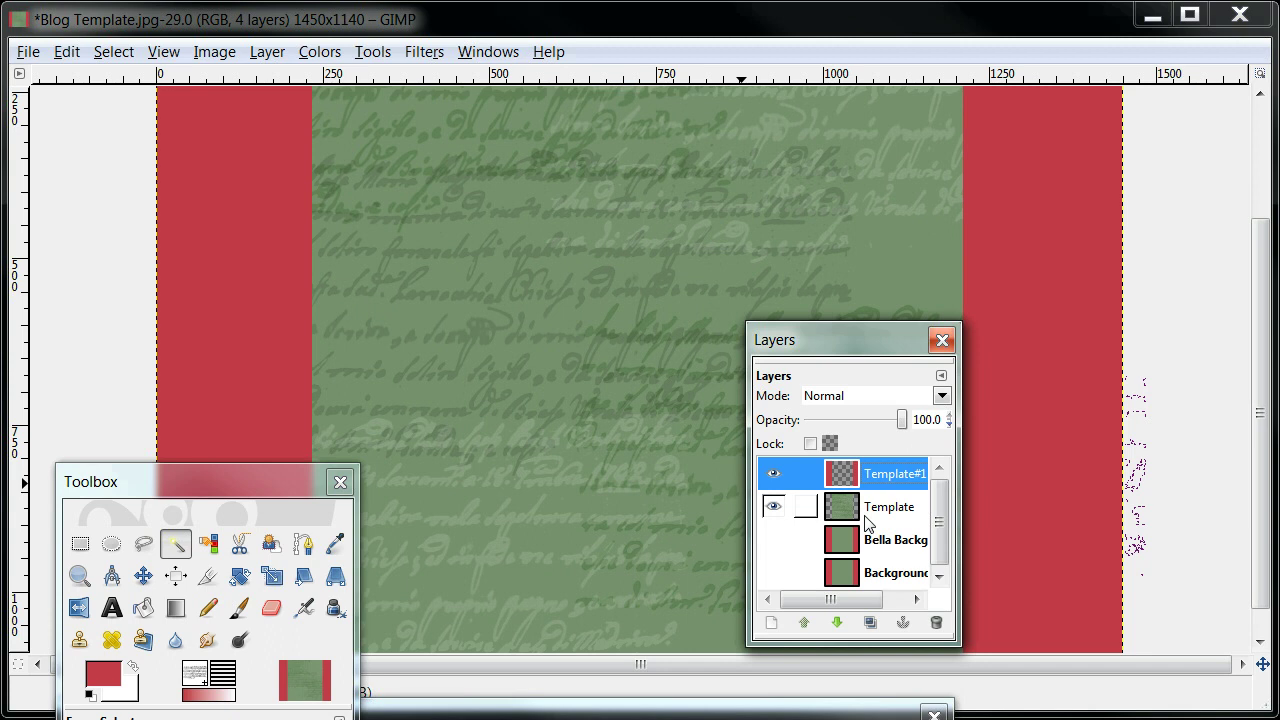
Activate the Dodge/Burn tool and choose the flower-shaped Untitled#11 brush
left_click_drag(884, 353, 769, 334)
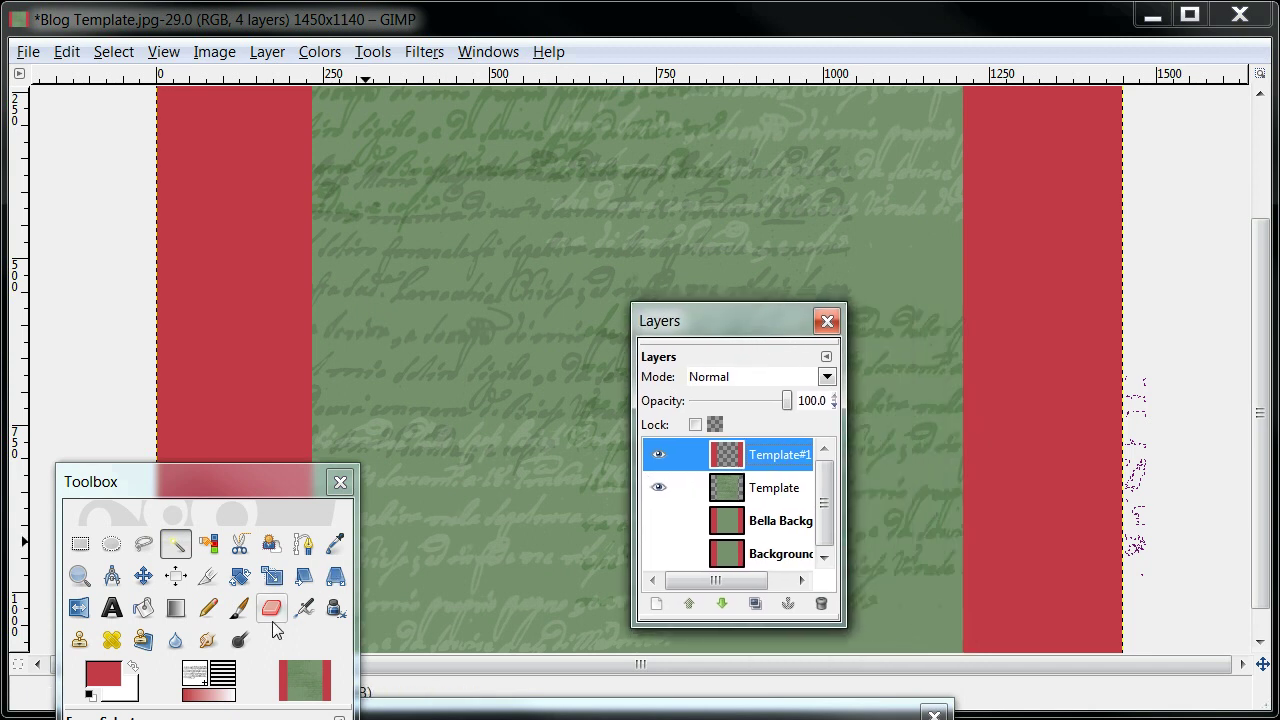
left_click(240, 640)
mouse_move(224, 490)
left_mouse_down()
mouse_move(215, 383)
mouse_move(233, 352)
left_mouse_up()
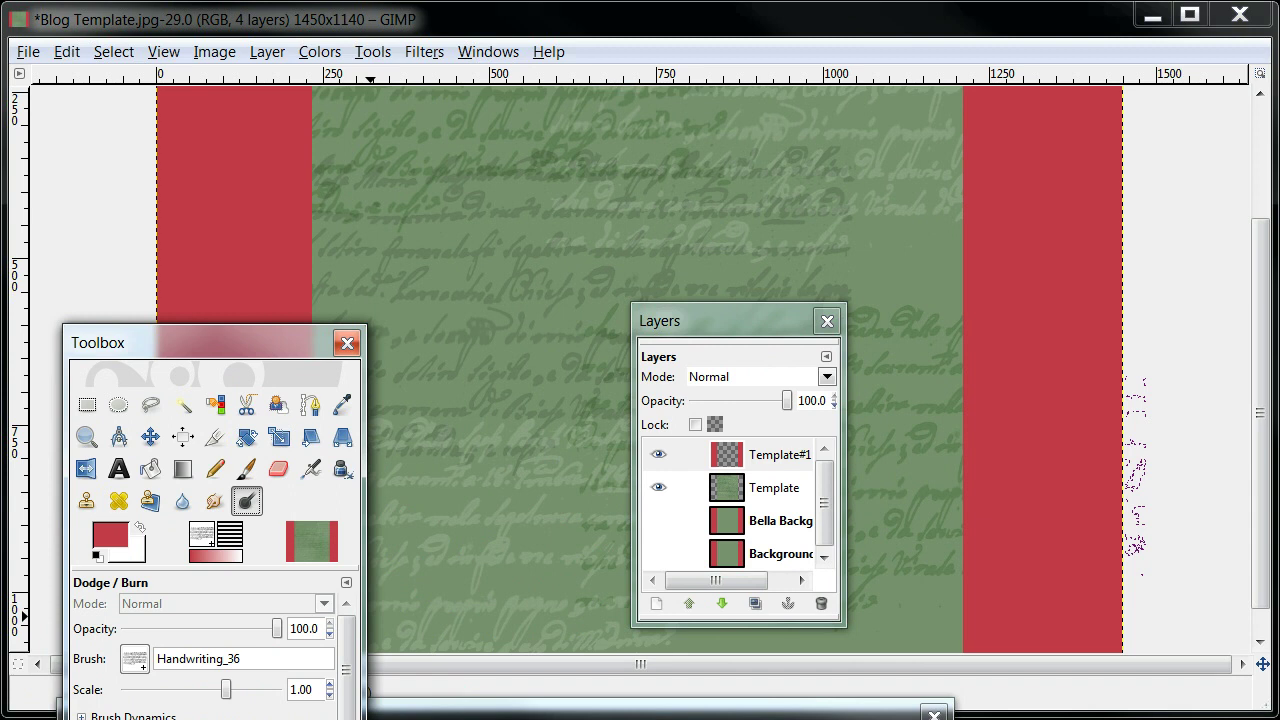
left_click(640, 719)
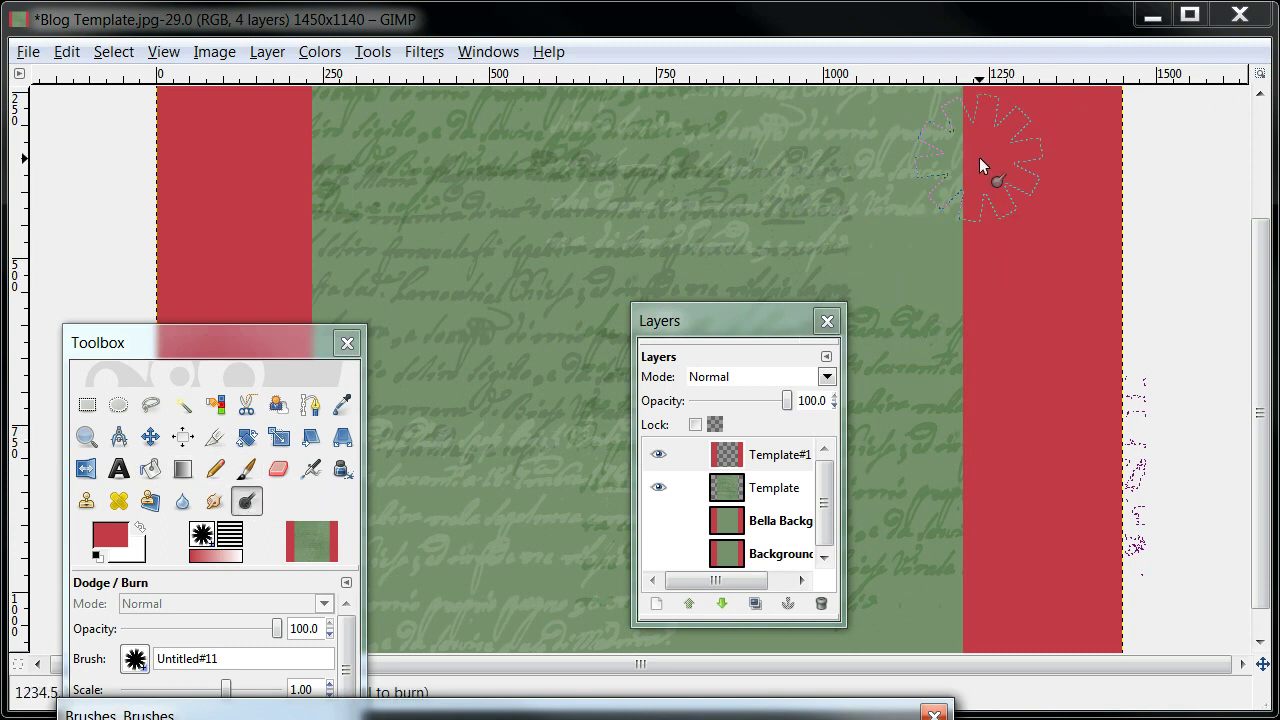
Dodge three flower stamps down the right red strip on the Template#1 layer, alternating between its inner and outer edges
left_click(773, 463)
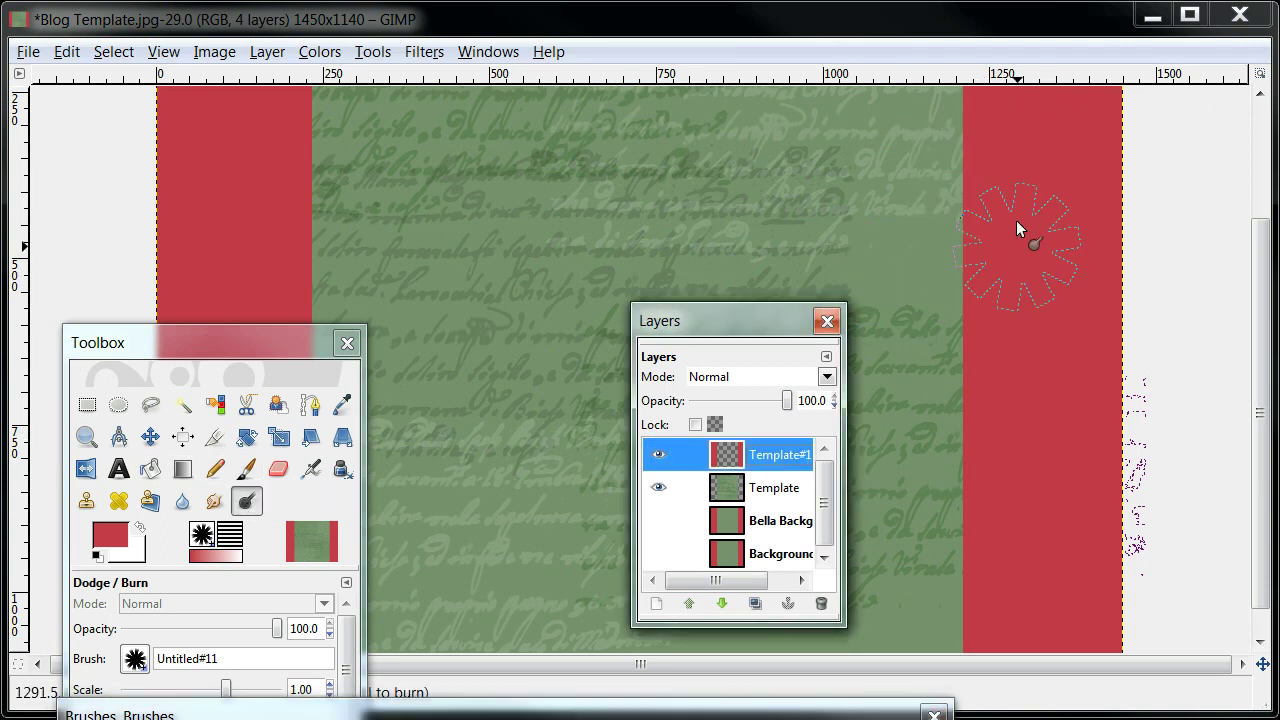
left_click(973, 154)
left_click(1080, 360)
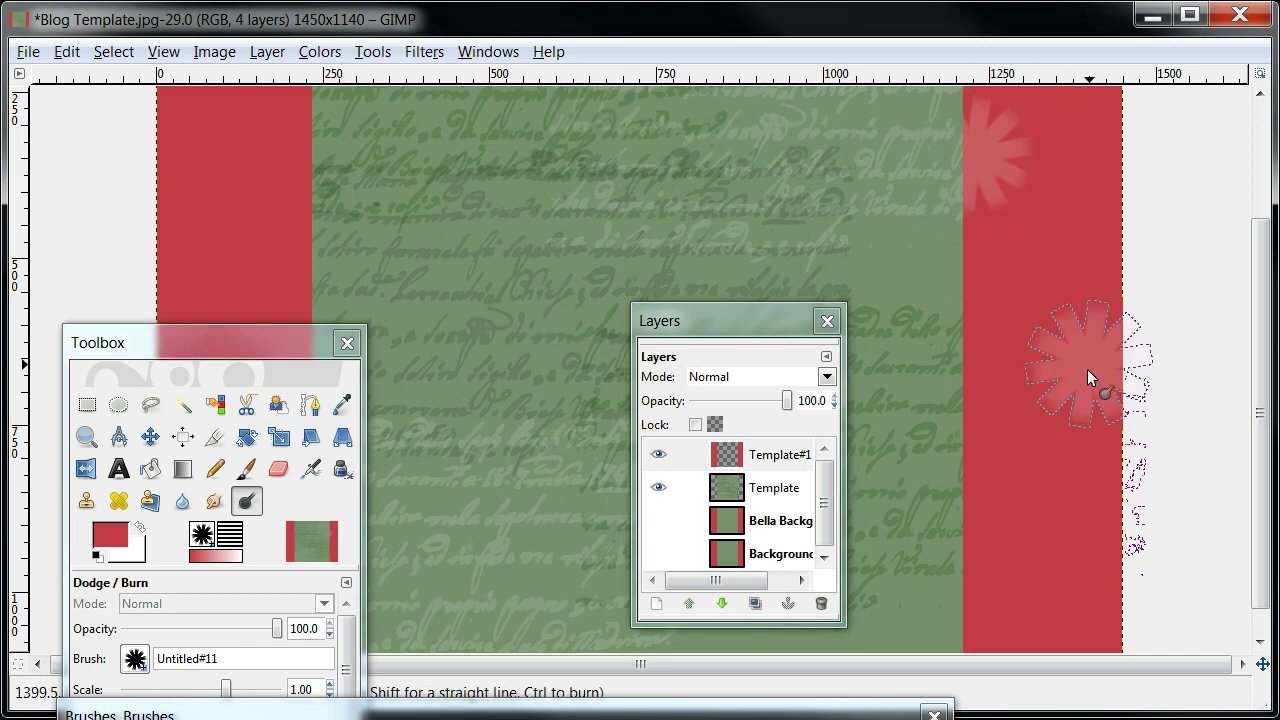
left_click(962, 634)
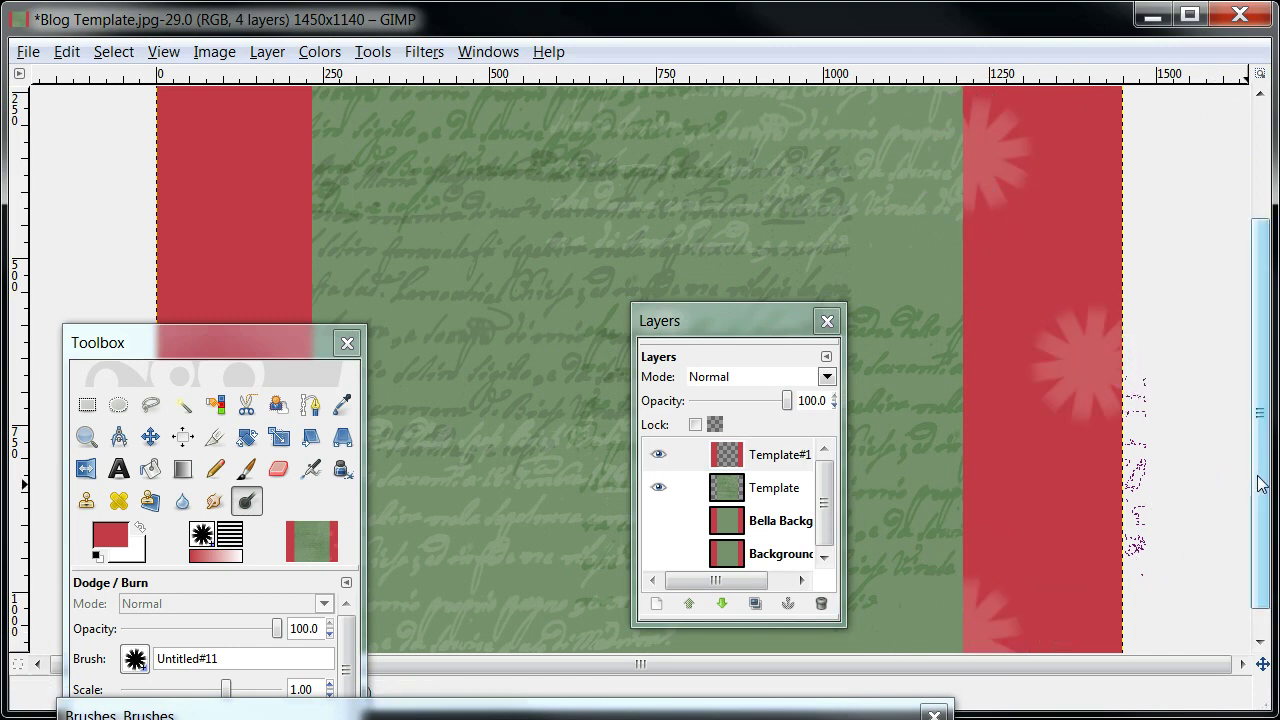
scroll(1260, 430, "down", 1)
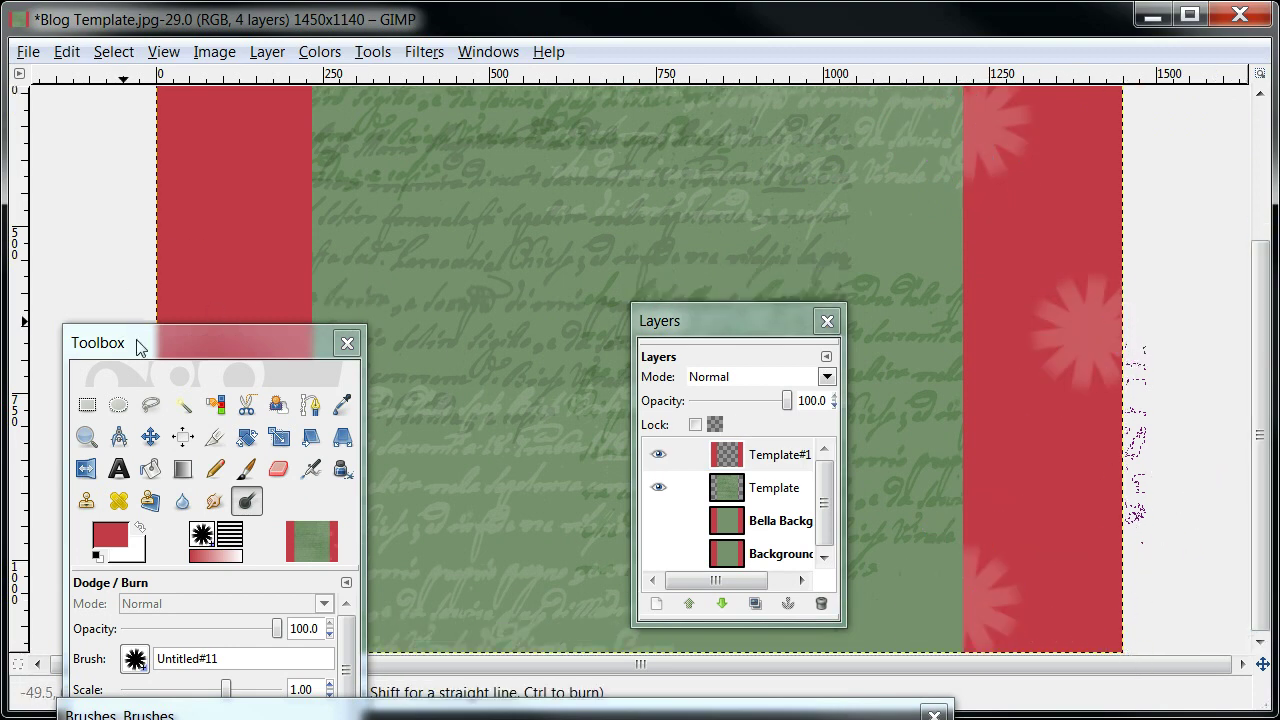
Dodge four flower stamps along the left red strip, alternating between its edges, and one at the right strip's upper outer corner
left_click_drag(156, 341, 850, 361)
left_click(183, 135)
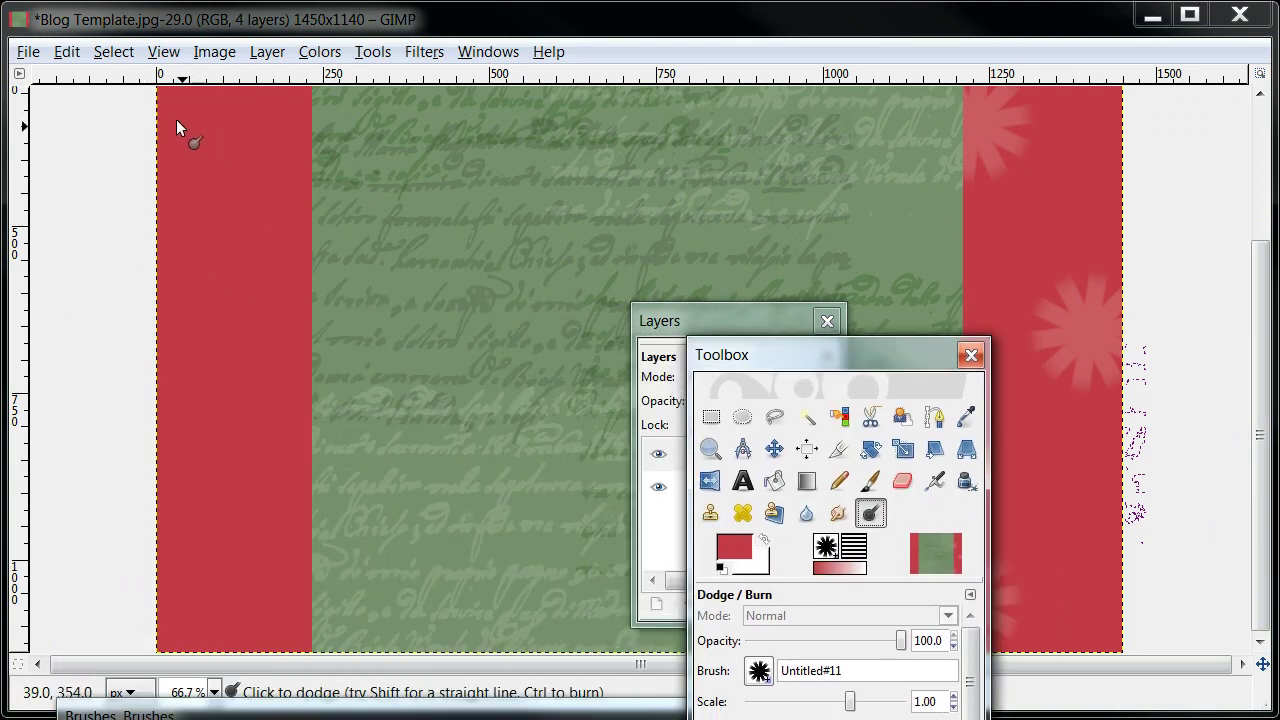
left_click(302, 348)
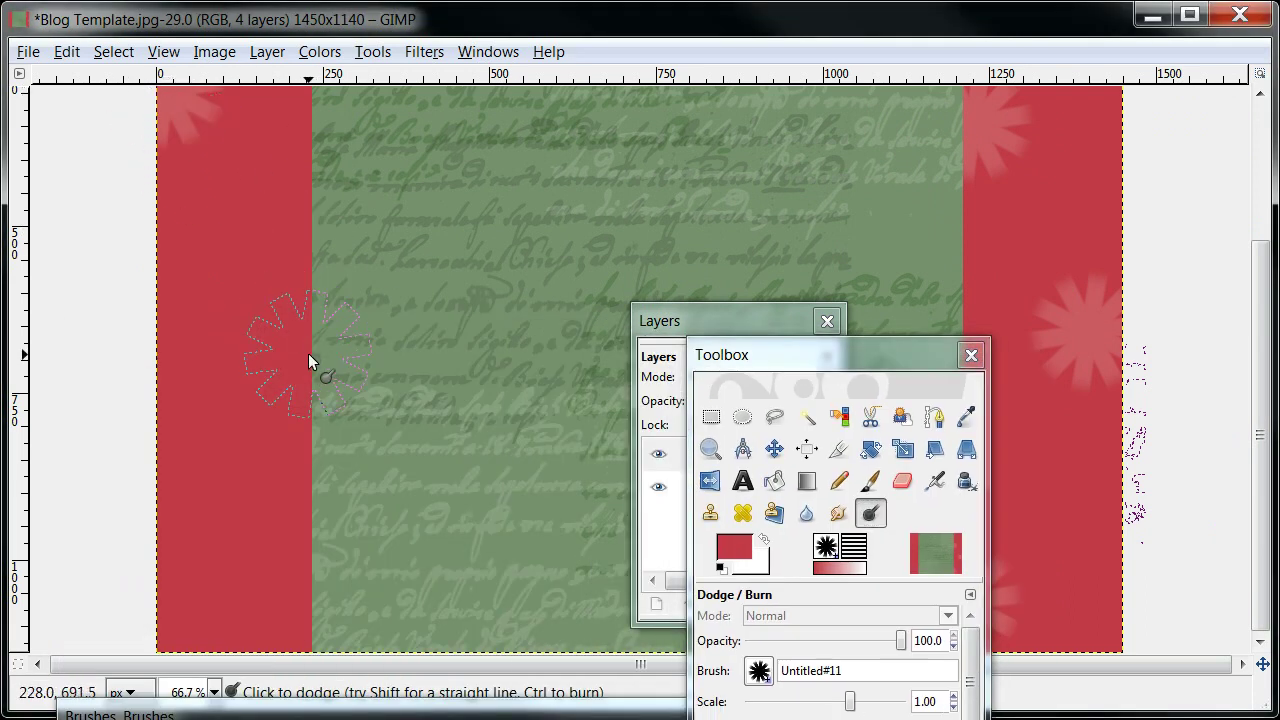
left_click(194, 622)
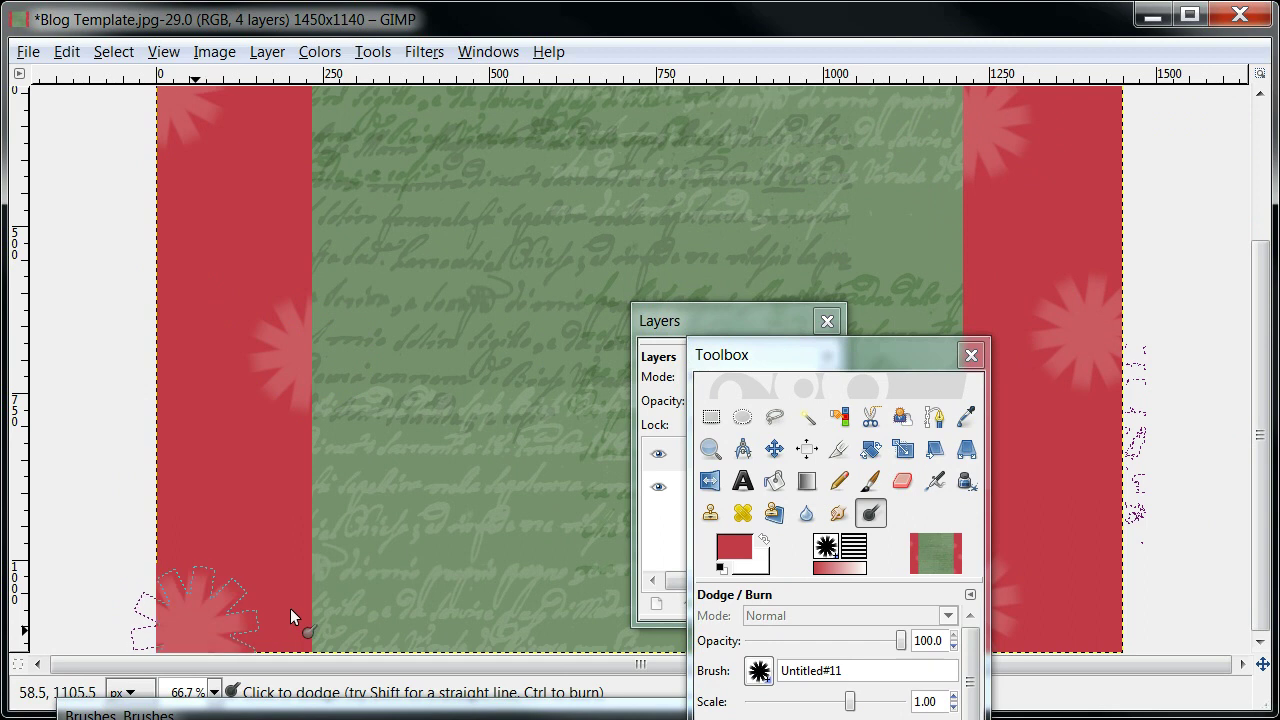
left_click_drag(1262, 540, 1241, 322)
left_click(1107, 116)
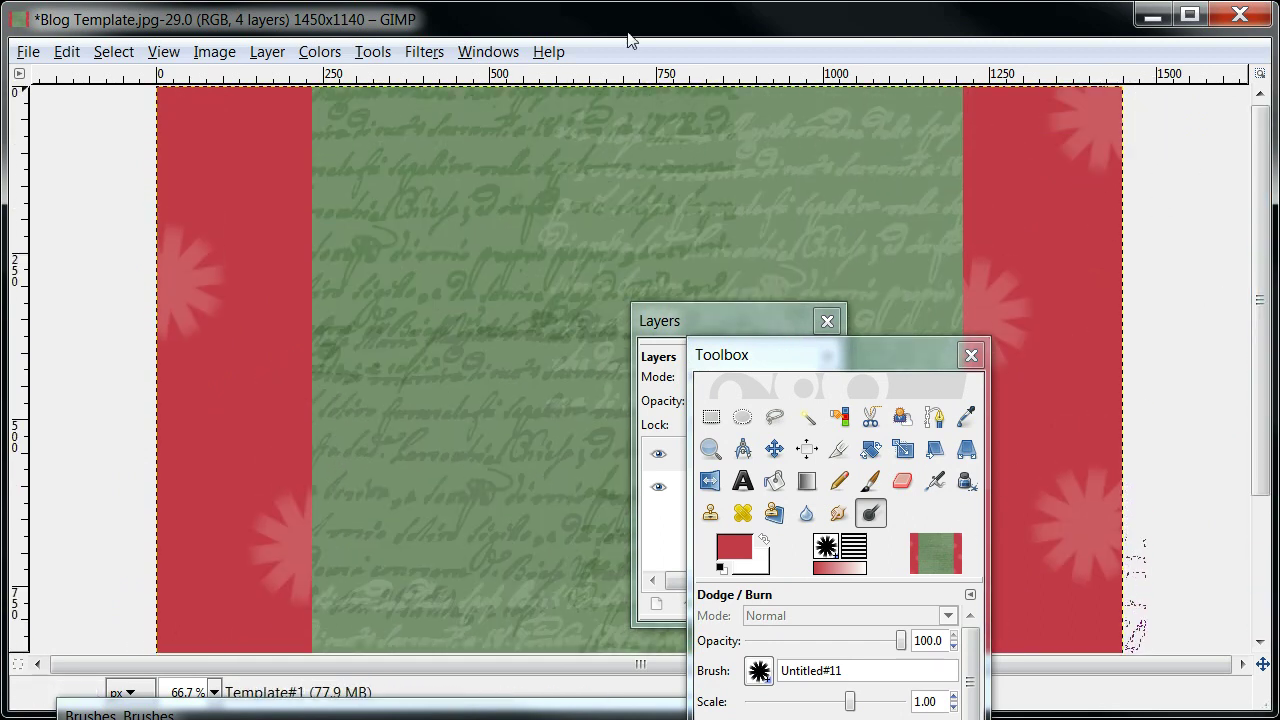
left_click(300, 114)
Switch to the Paintbrush tool with the bird-shaped brush and clear the floating windows away from the right strip
mouse_move(836, 353)
left_mouse_down()
mouse_move(796, 320)
mouse_move(445, 164)
mouse_move(363, 223)
left_mouse_up()
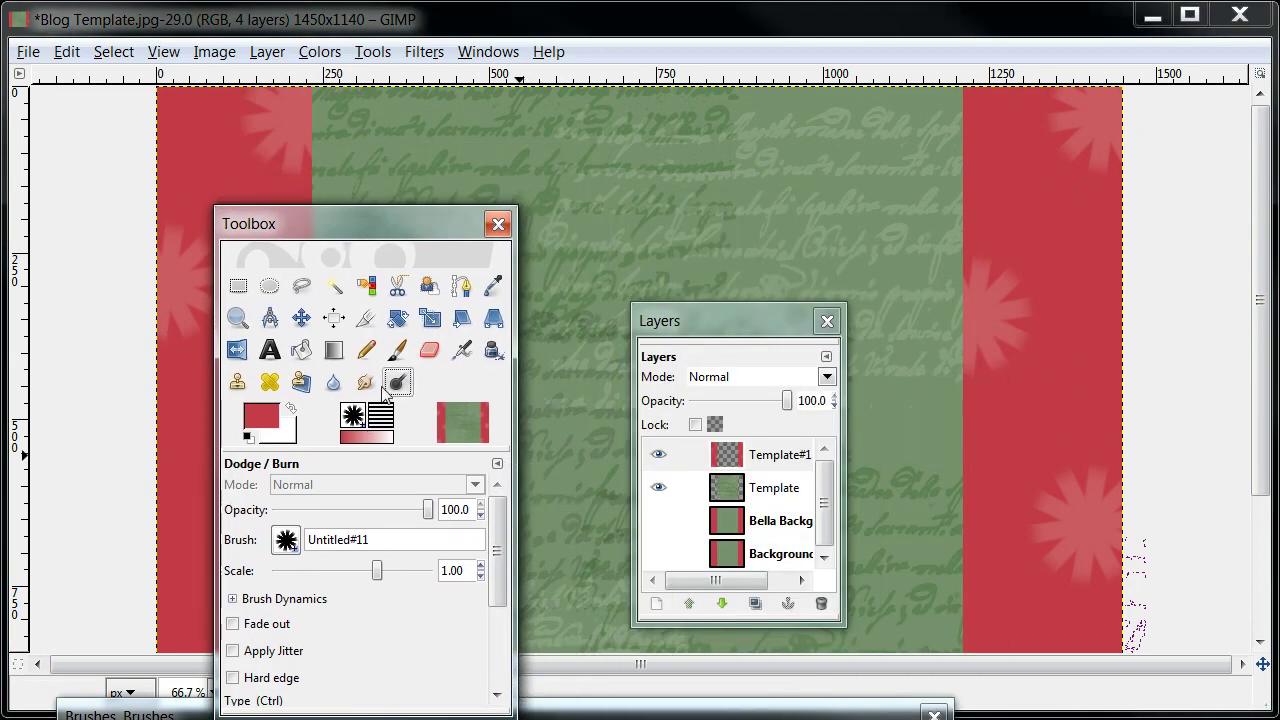
left_click(397, 349)
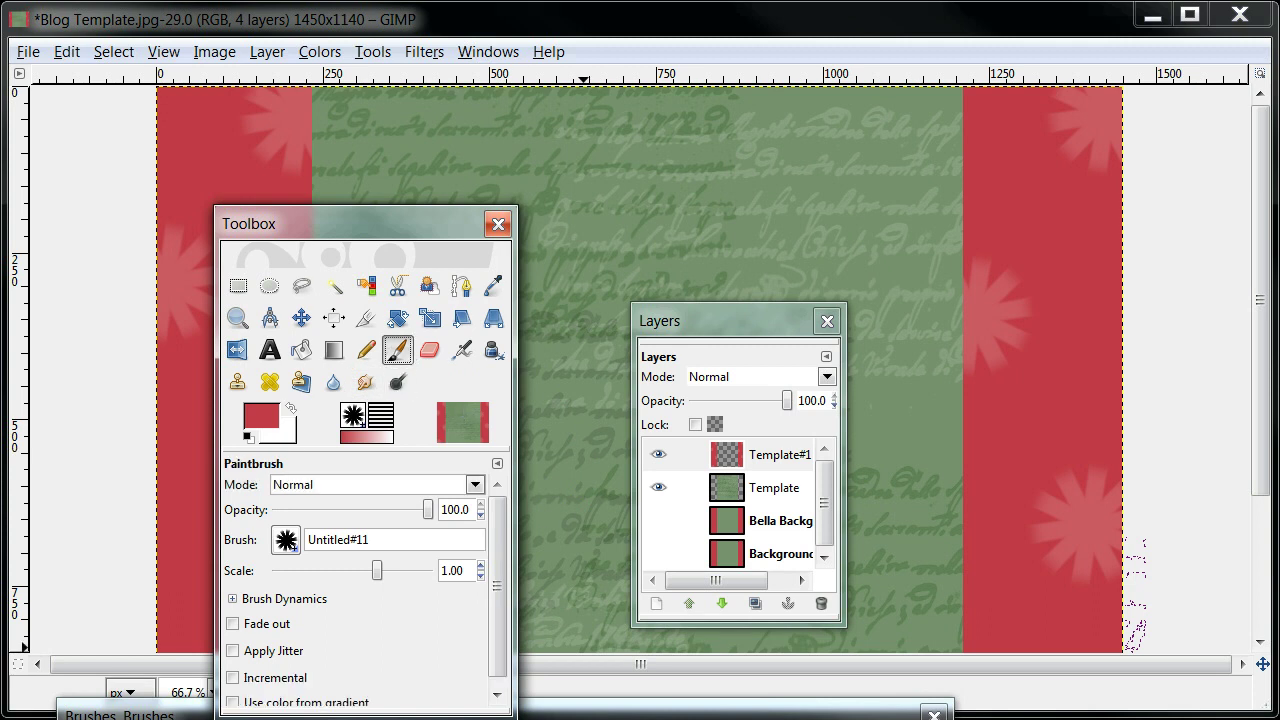
mouse_move(394, 220)
left_mouse_down()
mouse_move(341, 579)
mouse_move(300, 719)
left_mouse_up()
mouse_move(714, 322)
left_mouse_down()
mouse_move(1192, 357)
mouse_move(487, 298)
left_mouse_up()
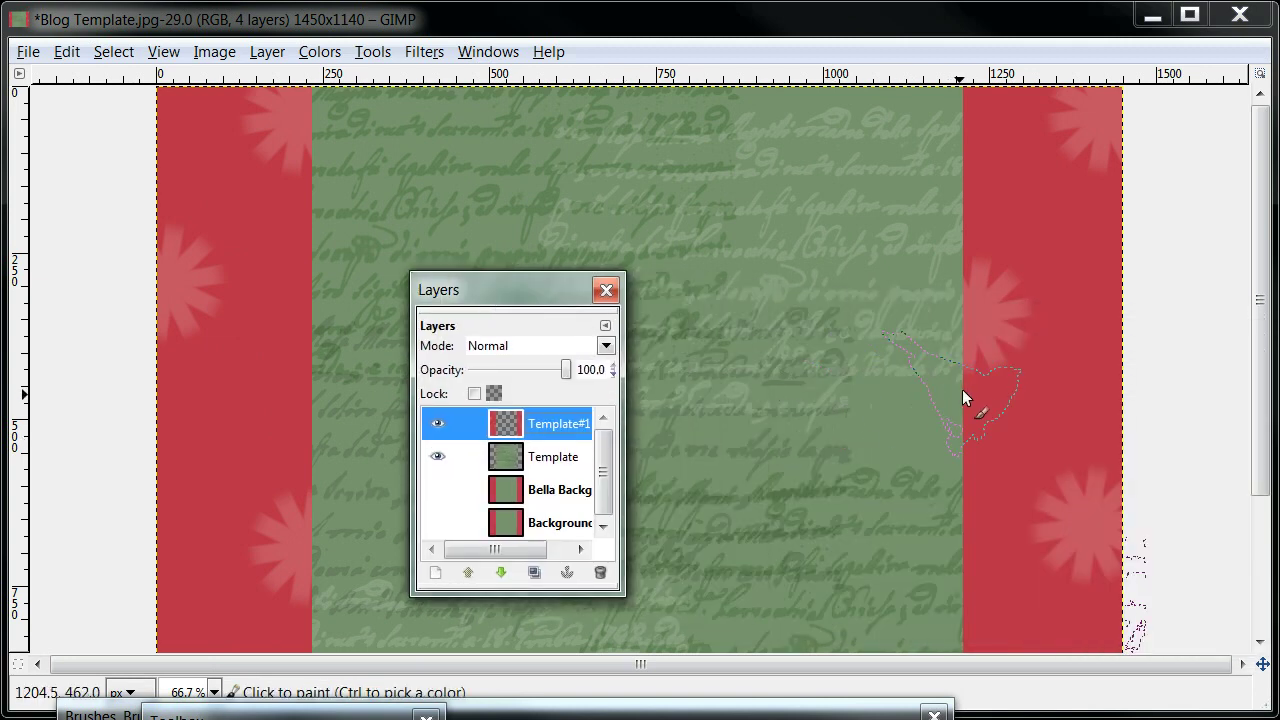
Add a transparent 1450 × 1140 px layer above Template#1 and name it "Bird right"
left_click(604, 330)
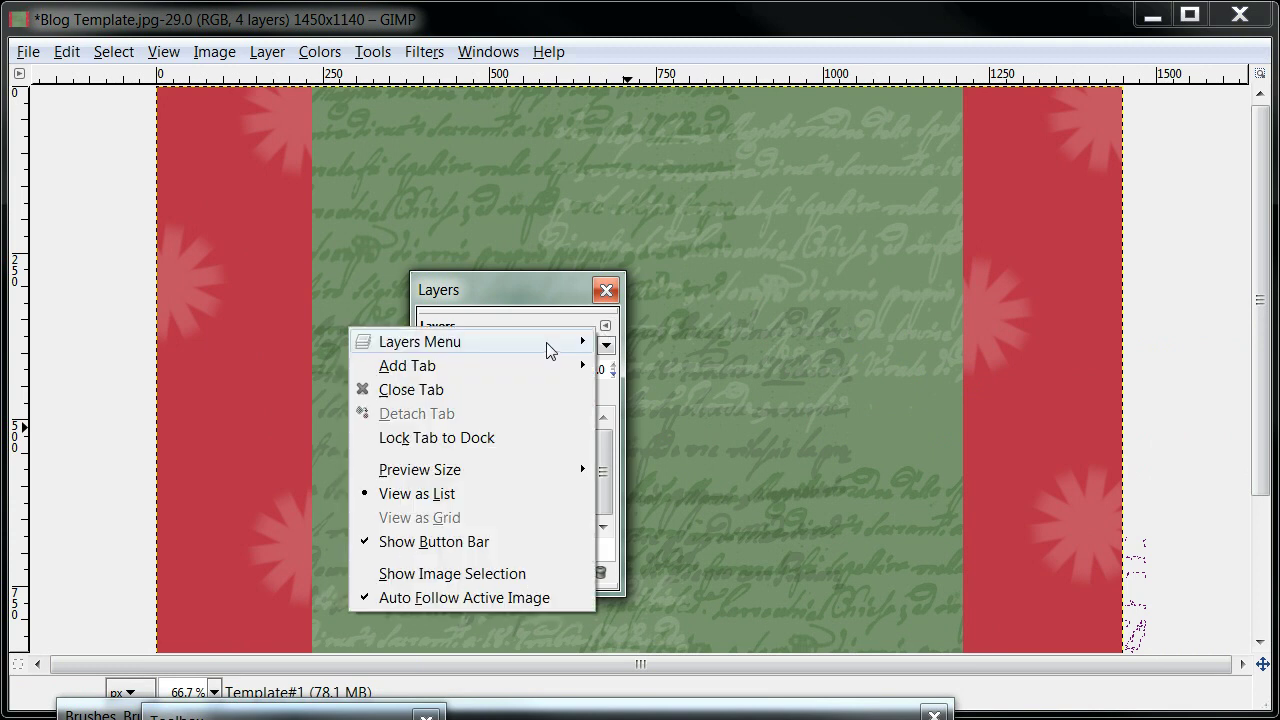
mouse_move(549, 349)
left_click(666, 372)
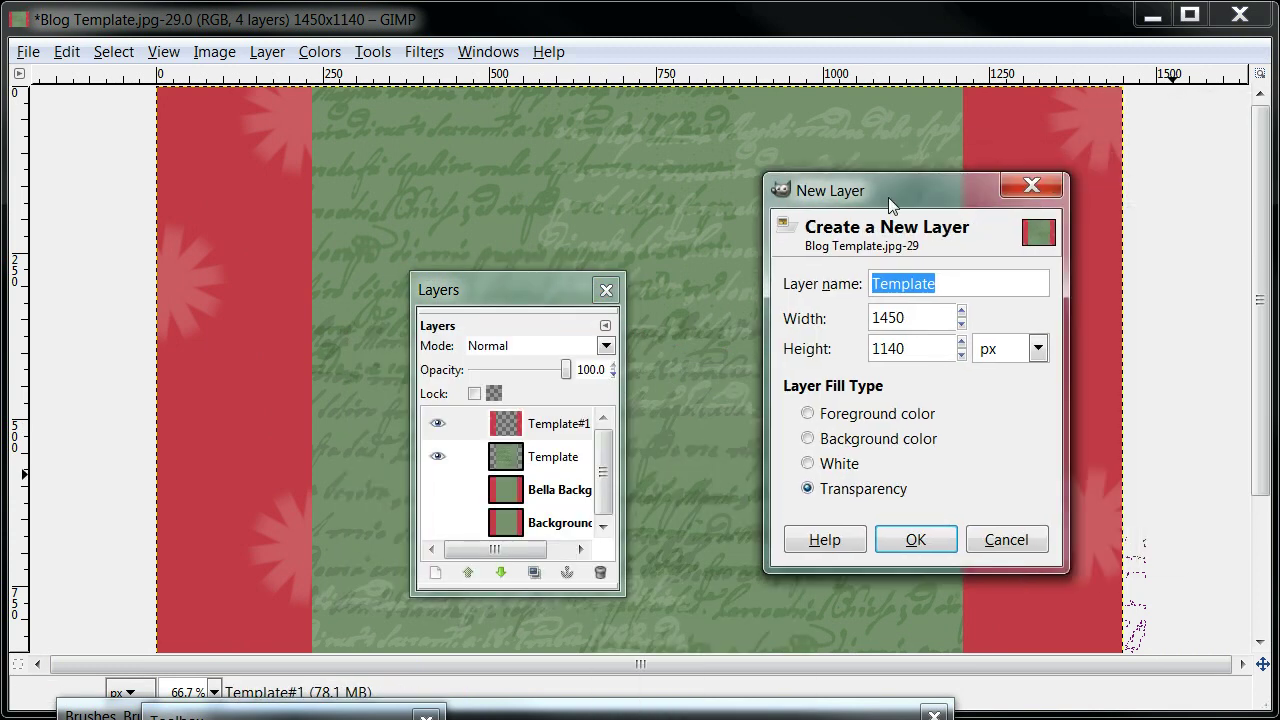
left_click_drag(888, 197, 846, 201)
left_click(876, 541)
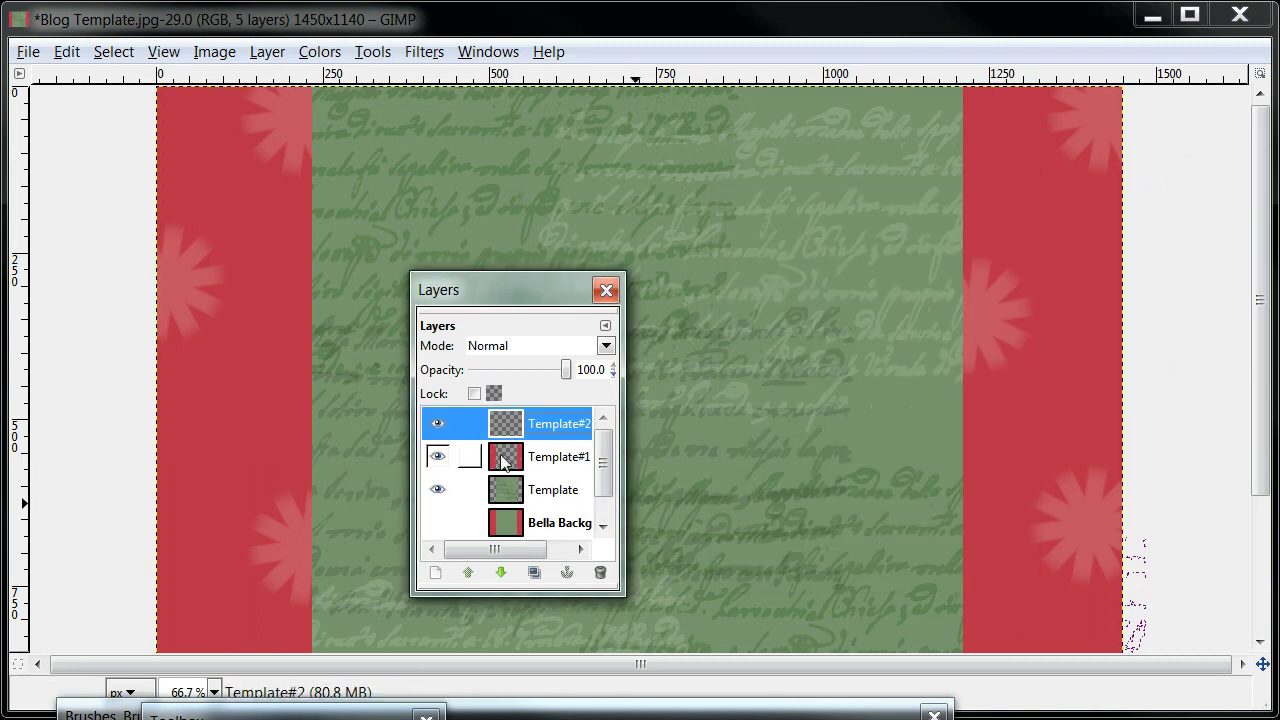
double_click(543, 424)
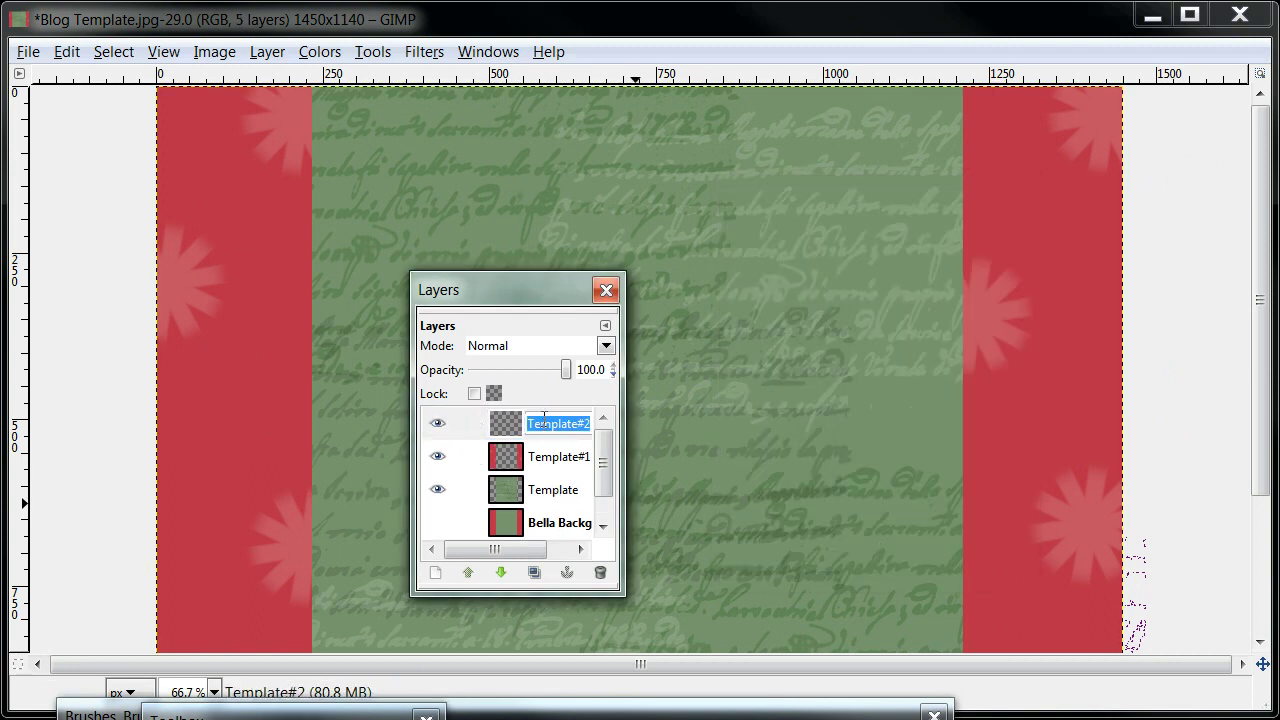
type("Bird righ")
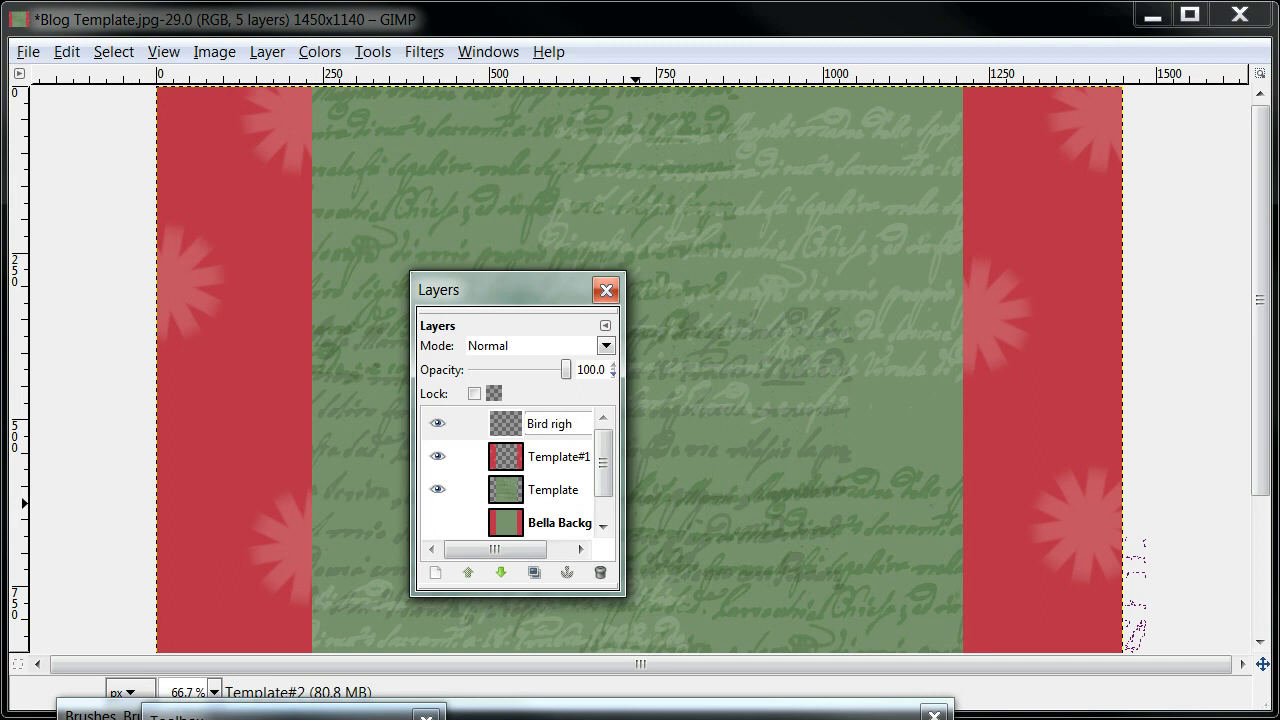
key("Return")
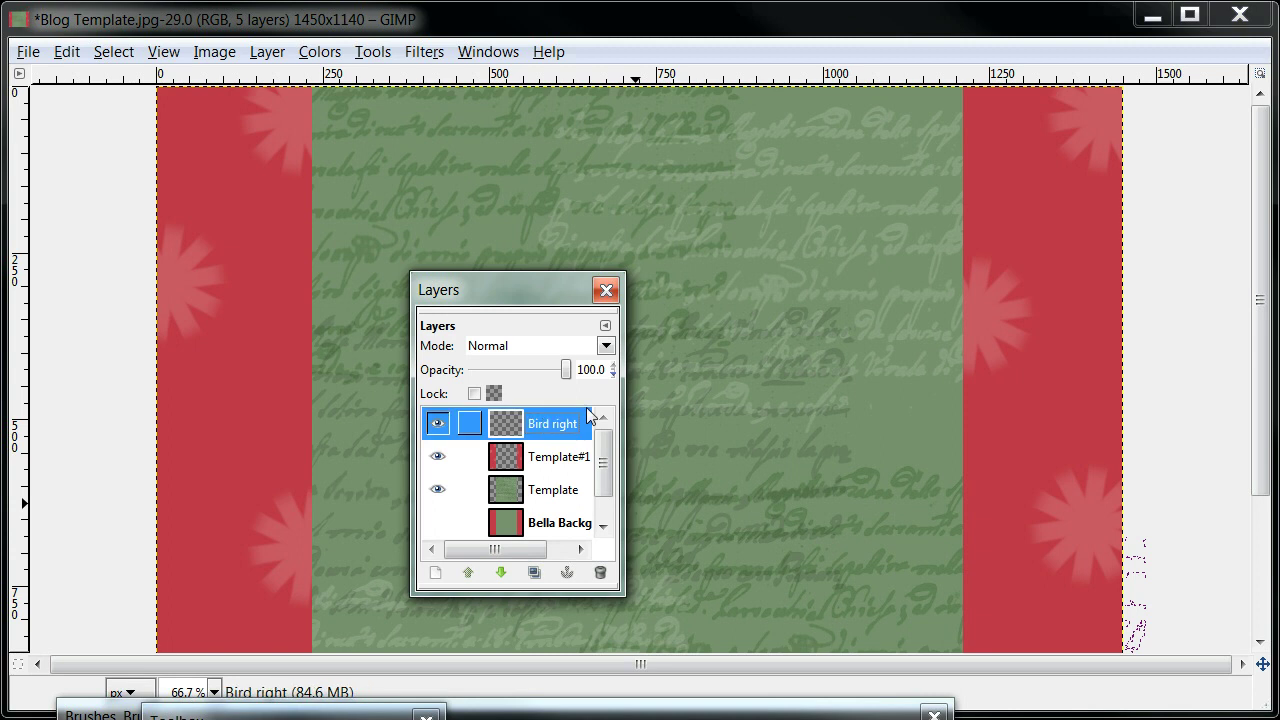
Stamp one bird across the right red strip's inner edge and enclose it in a rectangular selection of about 342 × 269 px
left_click(969, 248)
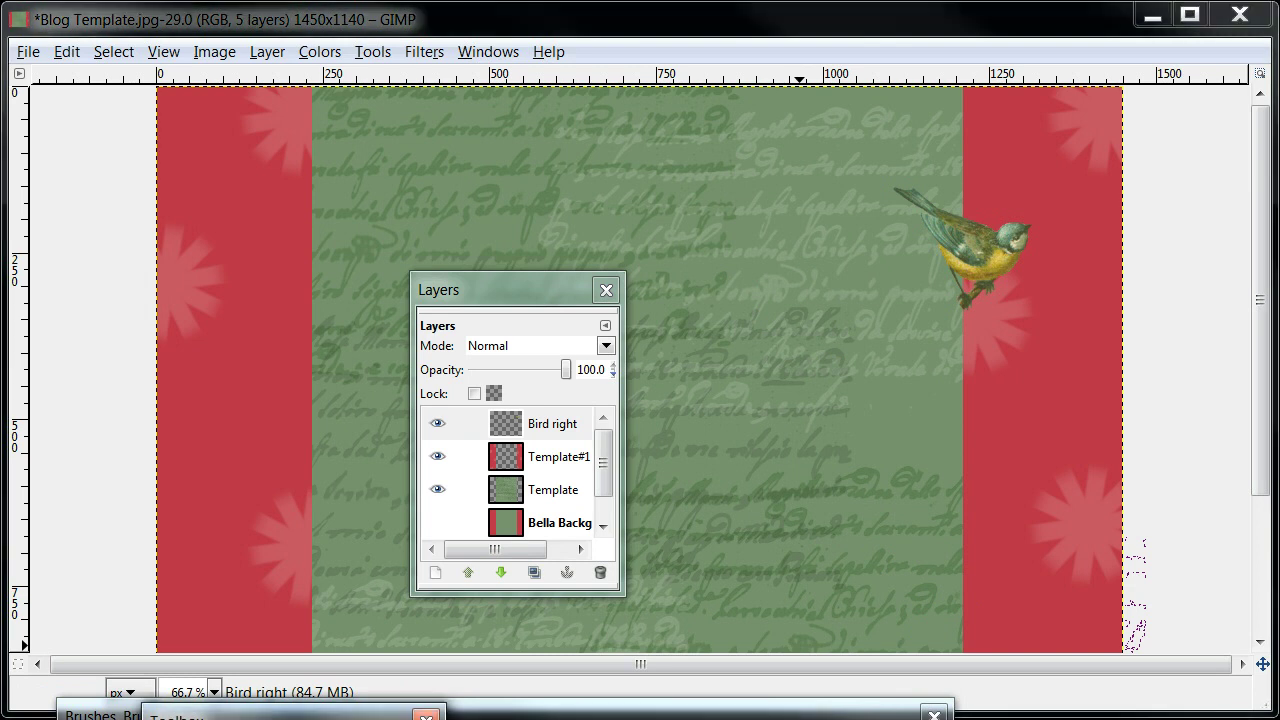
left_click_drag(233, 716, 255, 294)
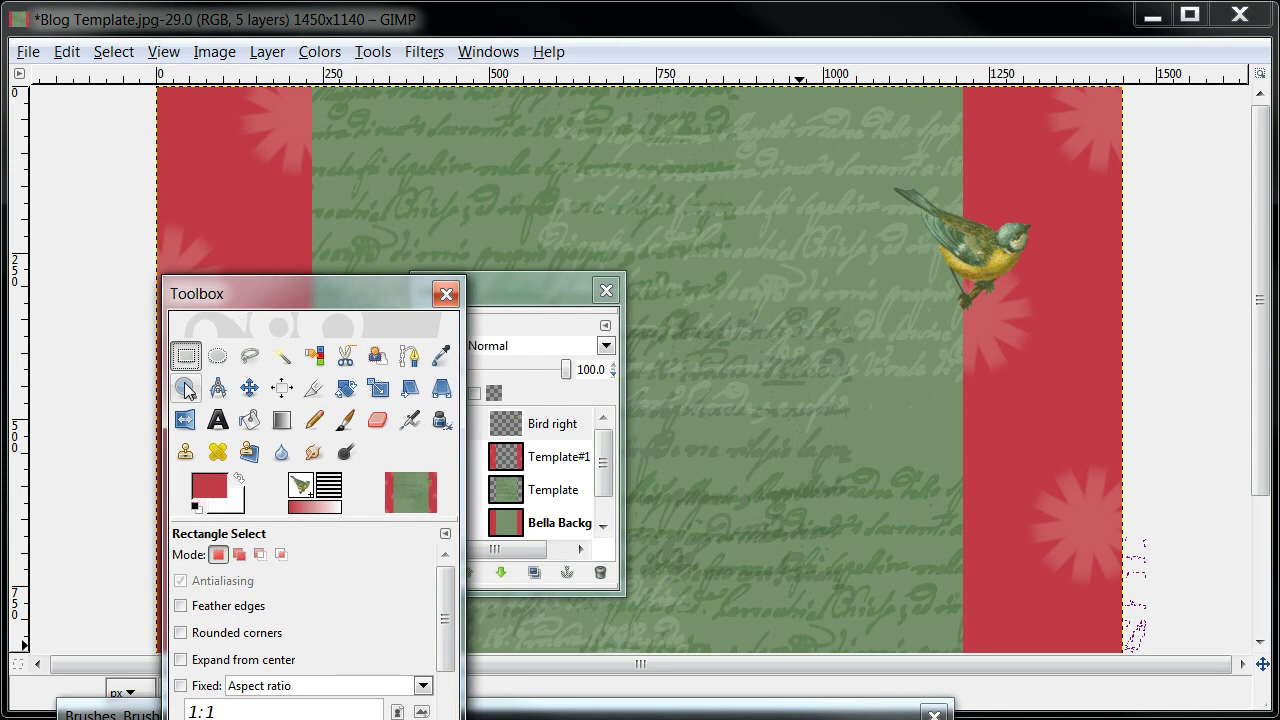
left_click(193, 364)
left_click_drag(851, 157, 1078, 334)
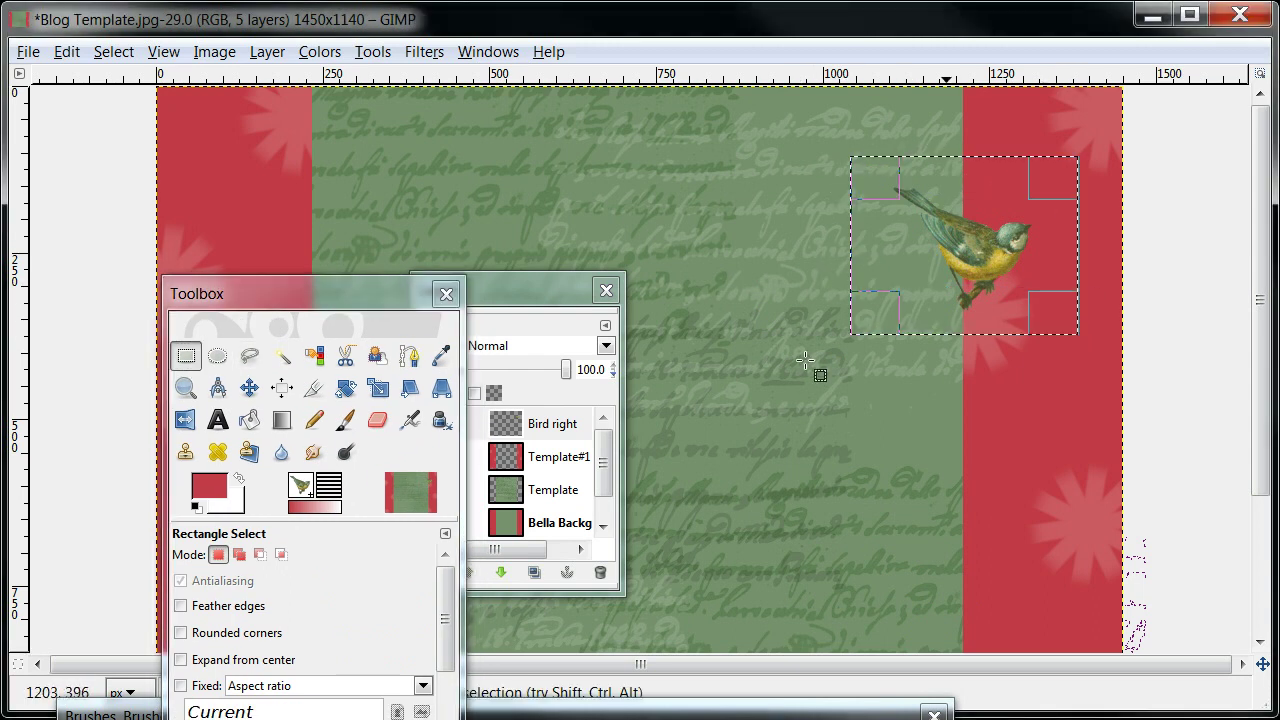
Scale the selected bird to 317 × 249 pixels with width and height linked
left_click(377, 392)
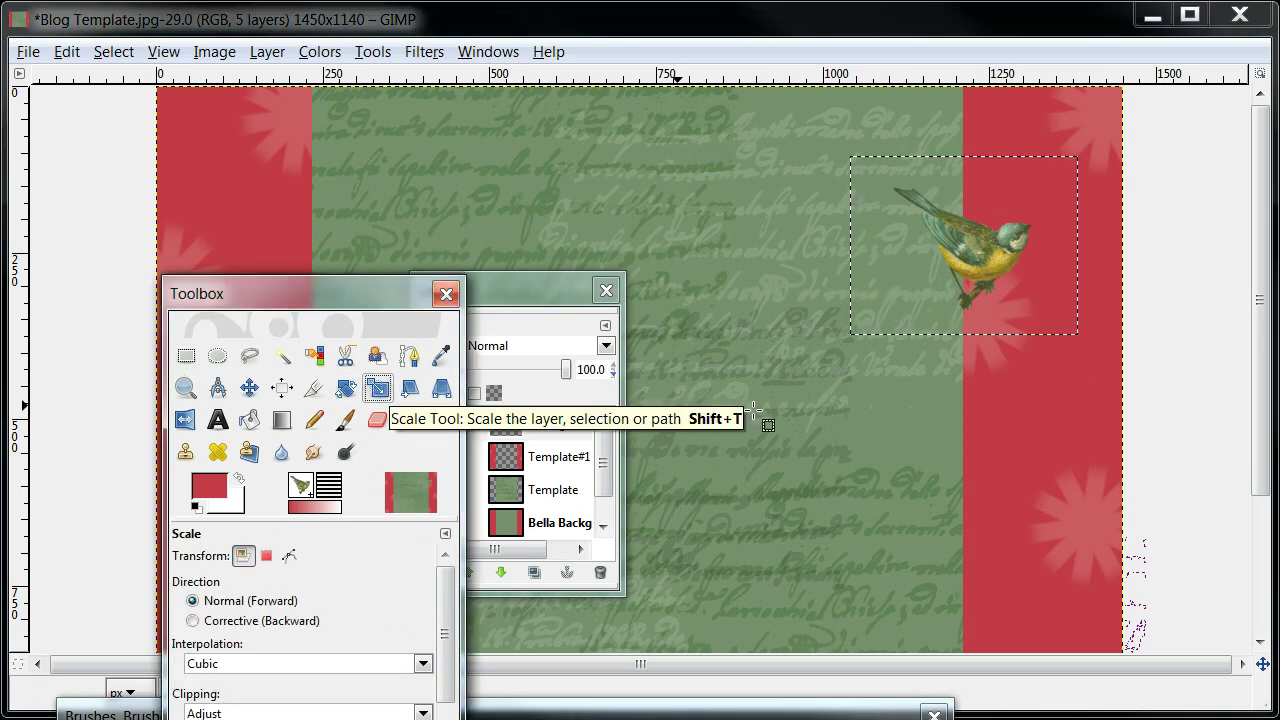
left_click(1070, 332)
left_click_drag(1197, 2, 831, 406)
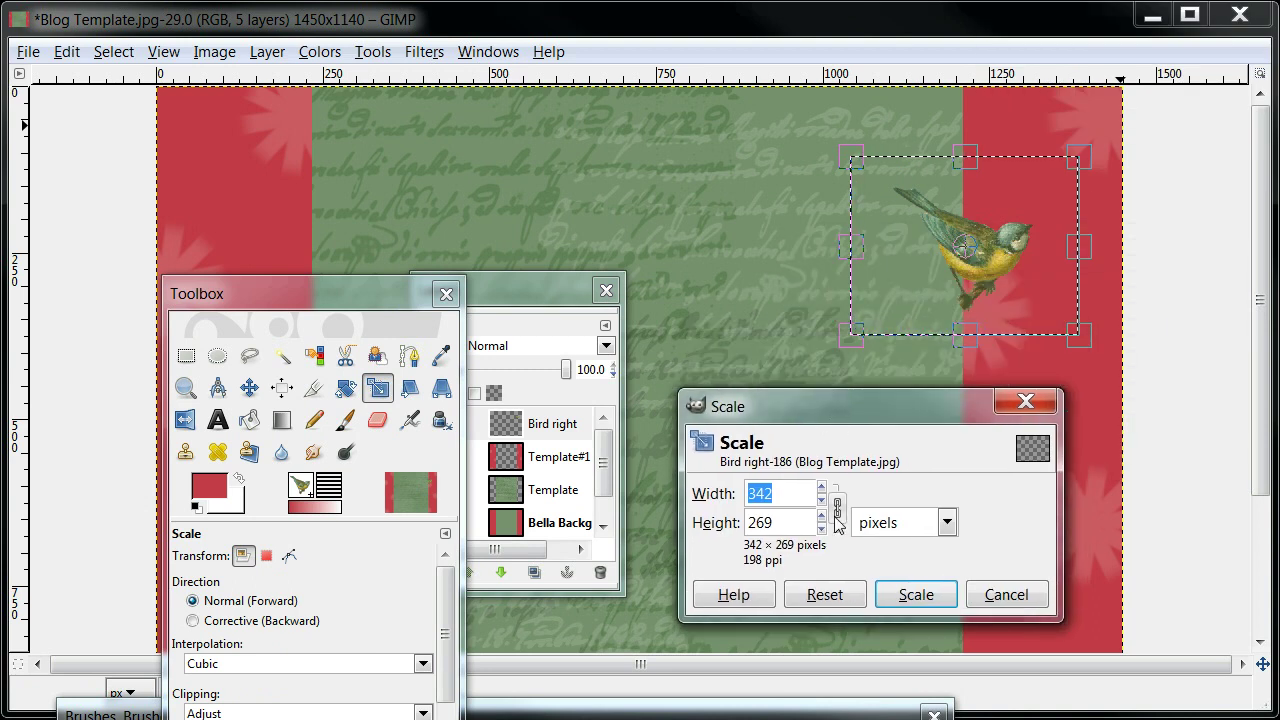
left_click(838, 510)
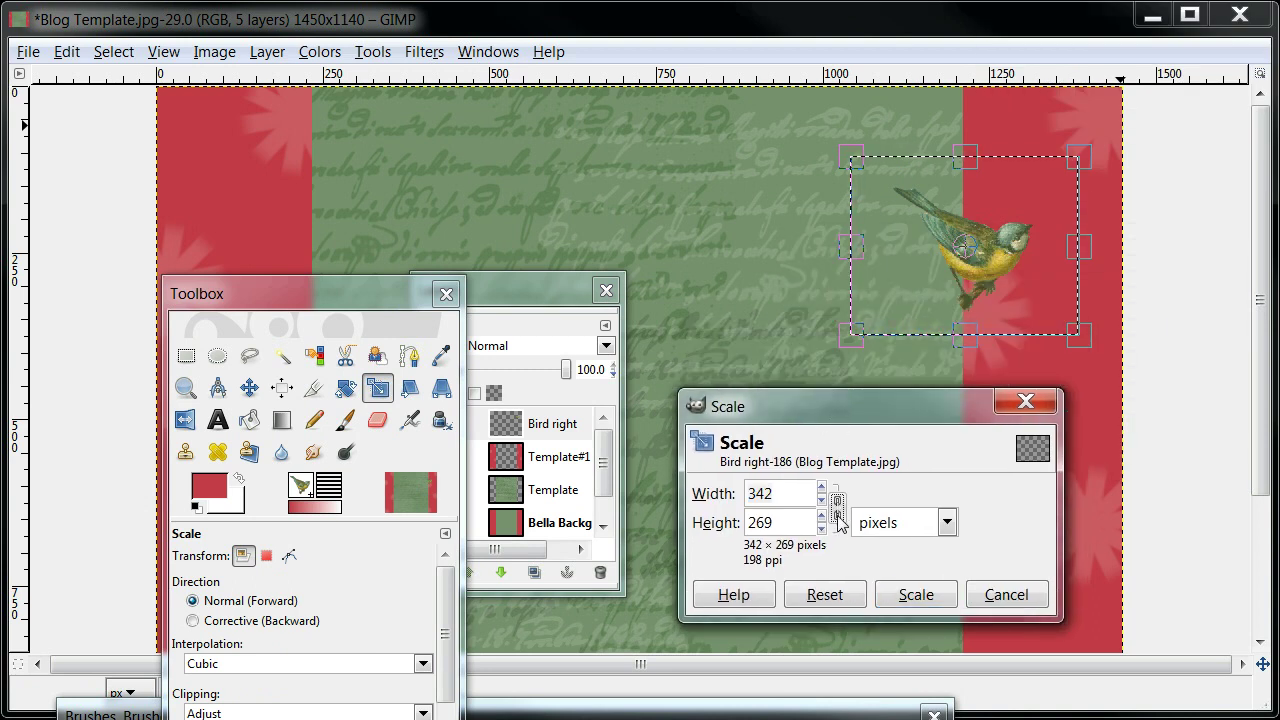
left_click(821, 501)
left_click(821, 501)
left_click(821, 501)
left_click_drag(821, 501, 821, 501)
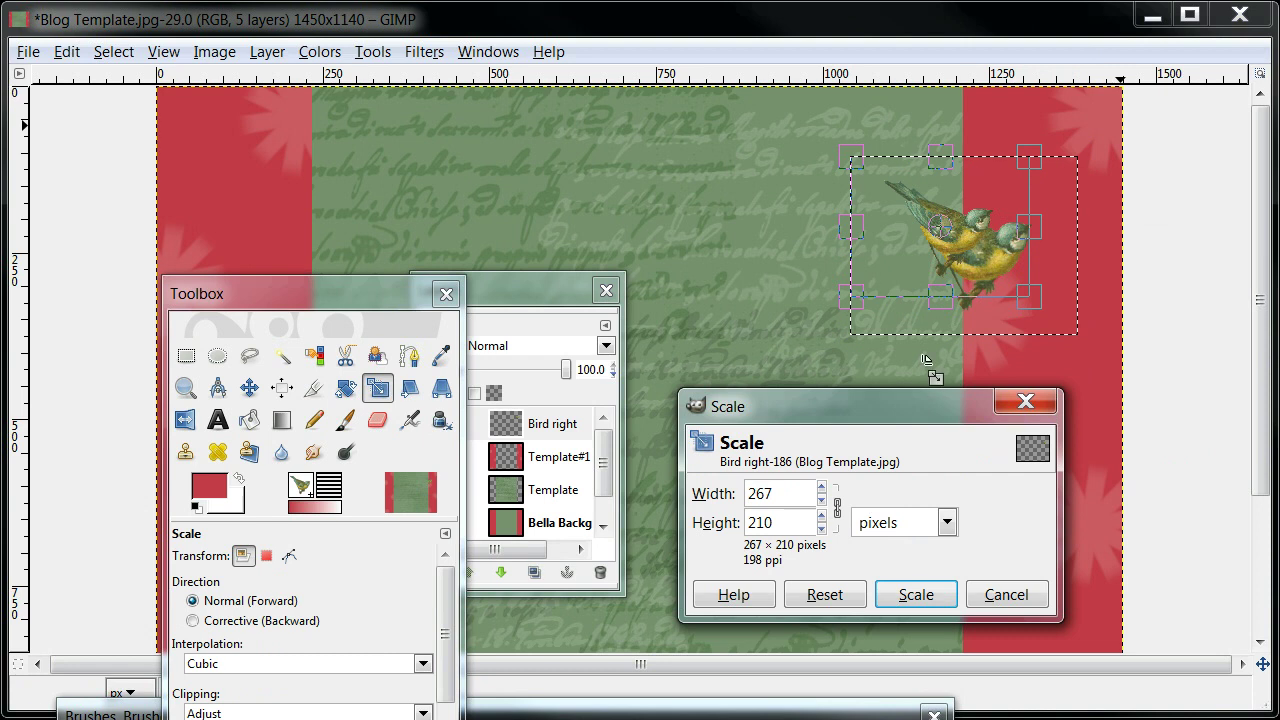
left_click(822, 487)
left_click_drag(824, 489, 823, 488)
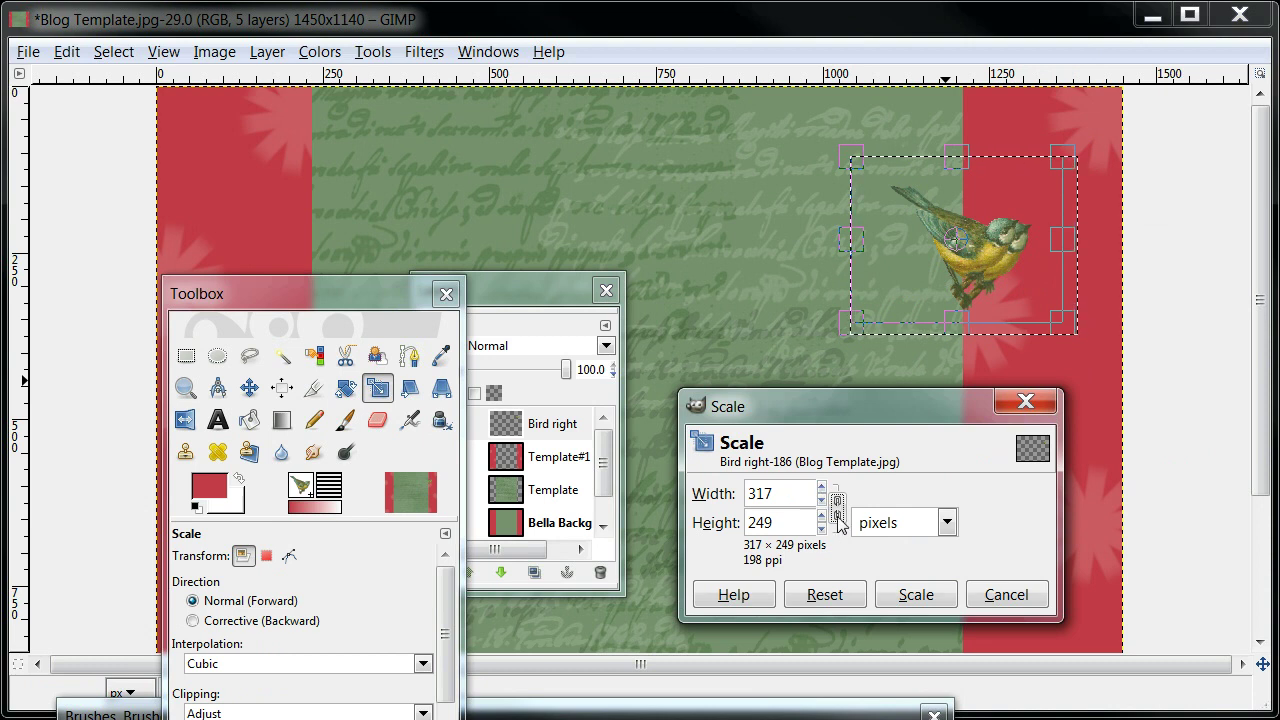
left_click(922, 596)
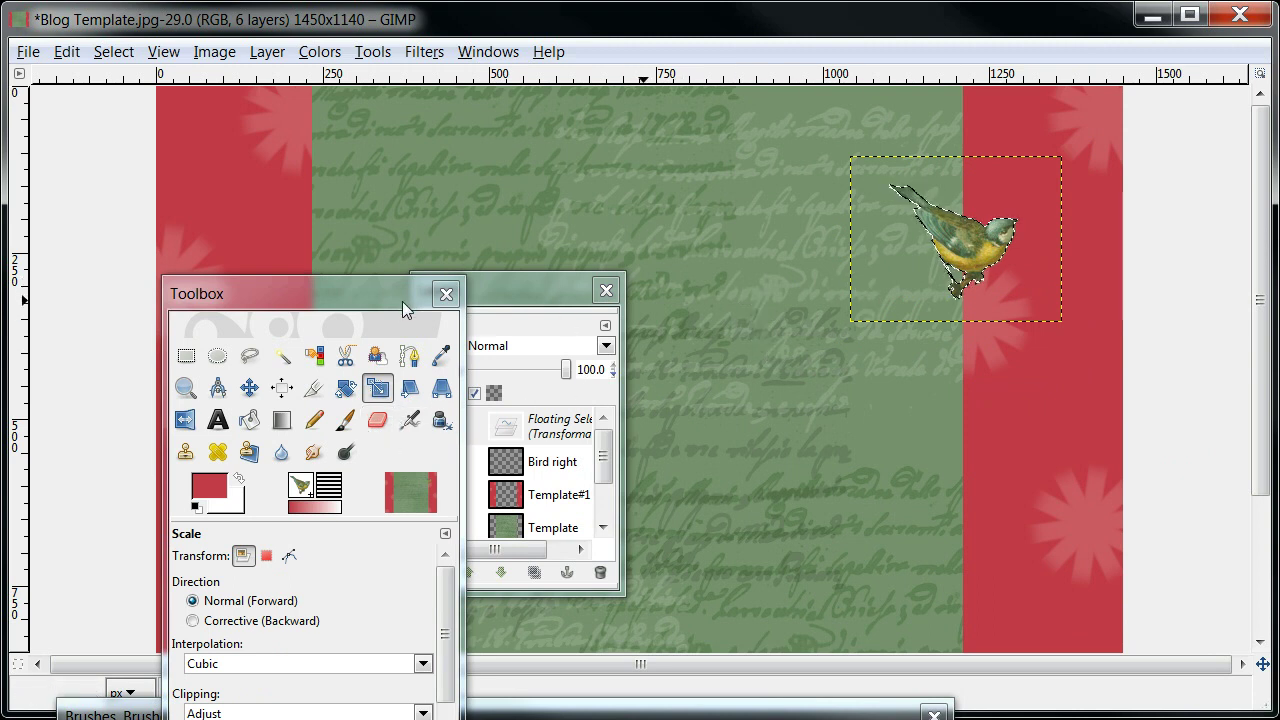
Move the floating bird across to the left red strip so it straddles the strip's inner edge
left_click_drag(393, 281, 822, 425)
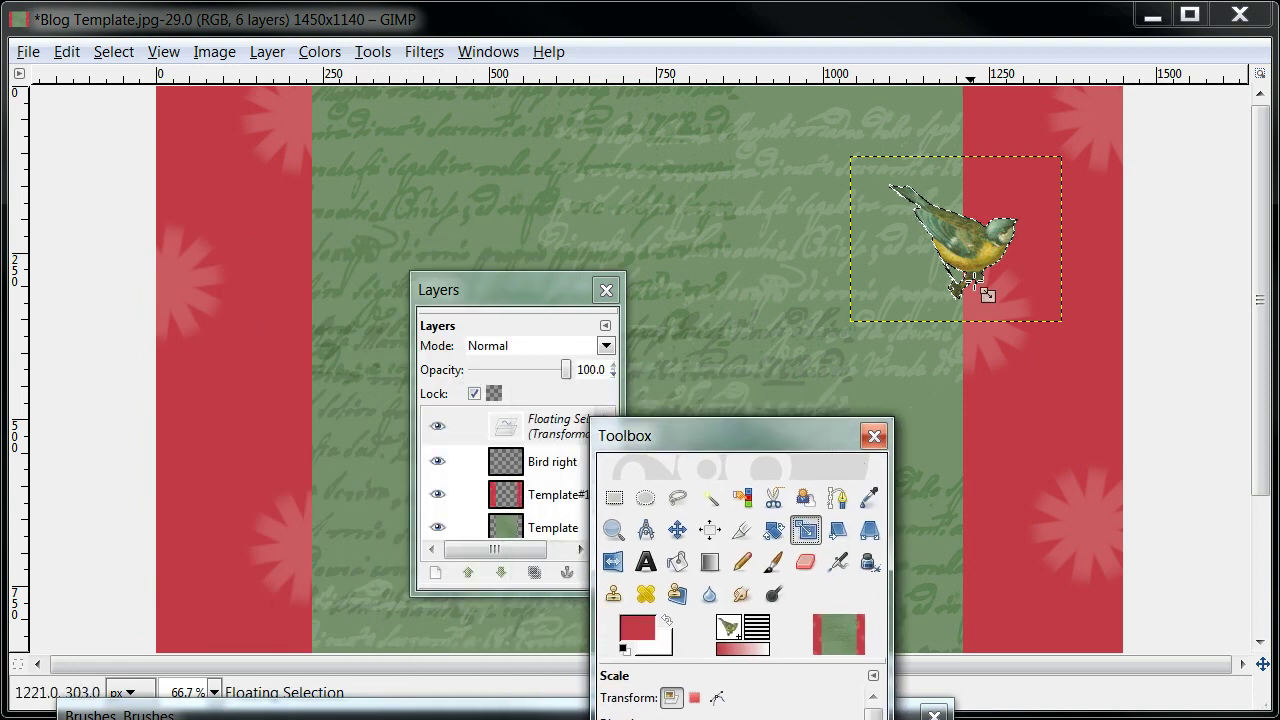
left_click(683, 535)
left_click_drag(1000, 250, 320, 311)
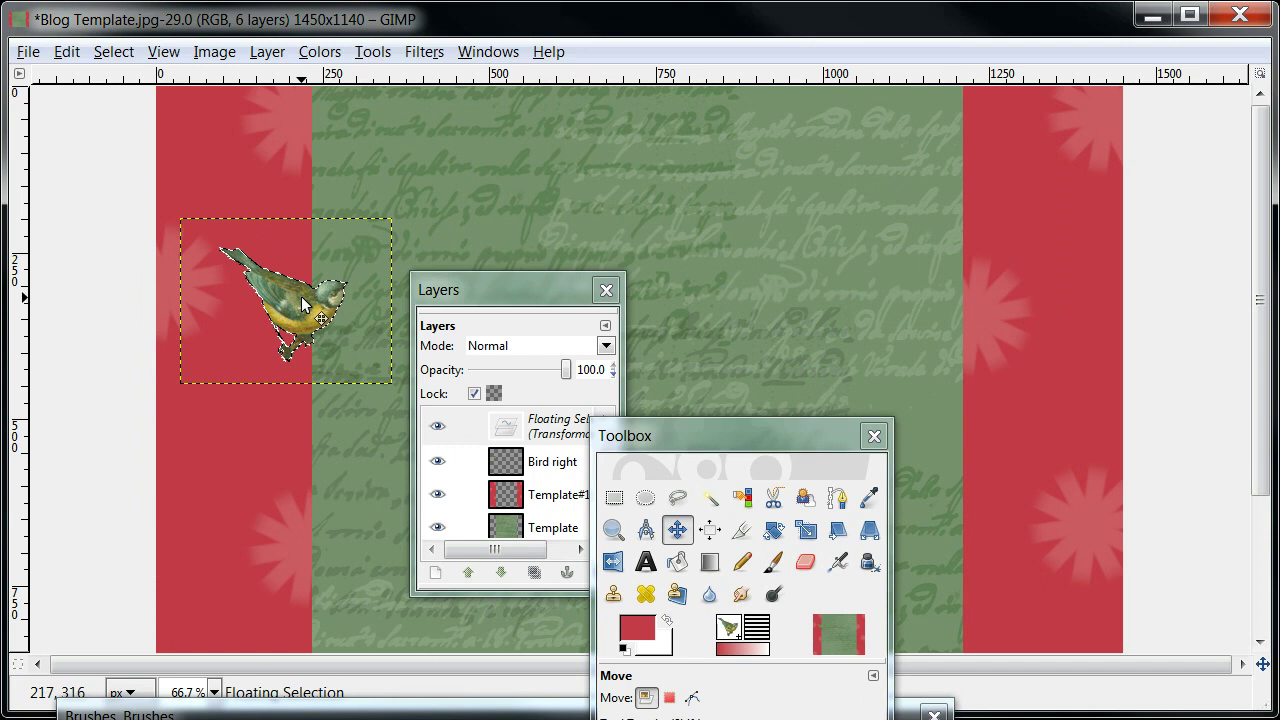
Copy and paste the bird, and move the duplicate to the upper inner edge of the right red strip
right_click(303, 305)
mouse_move(342, 350)
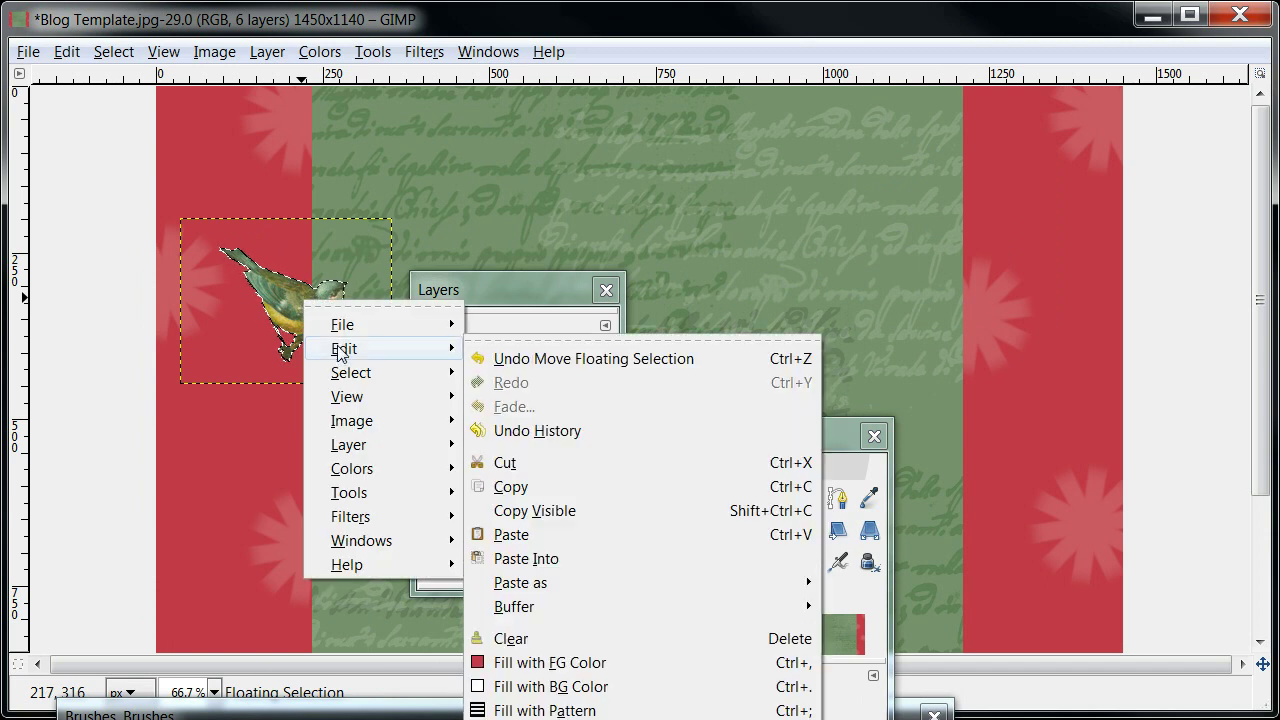
left_click(505, 486)
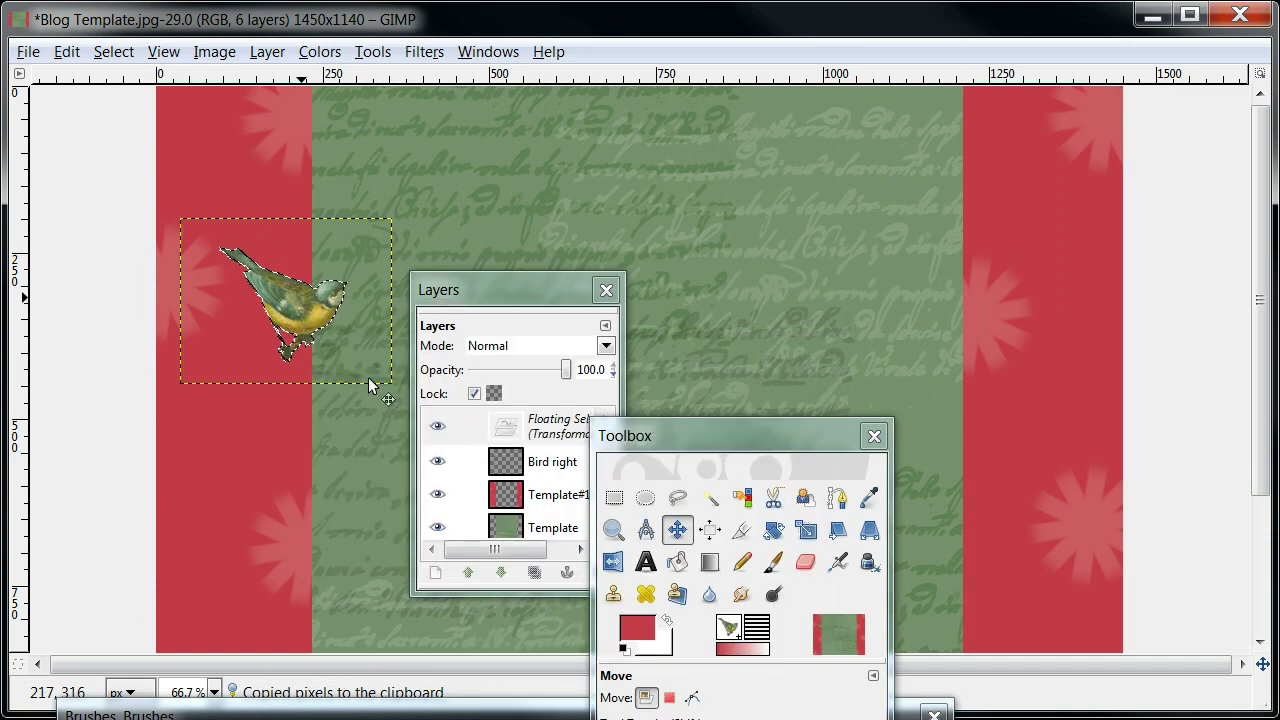
right_click(298, 322)
mouse_move(336, 368)
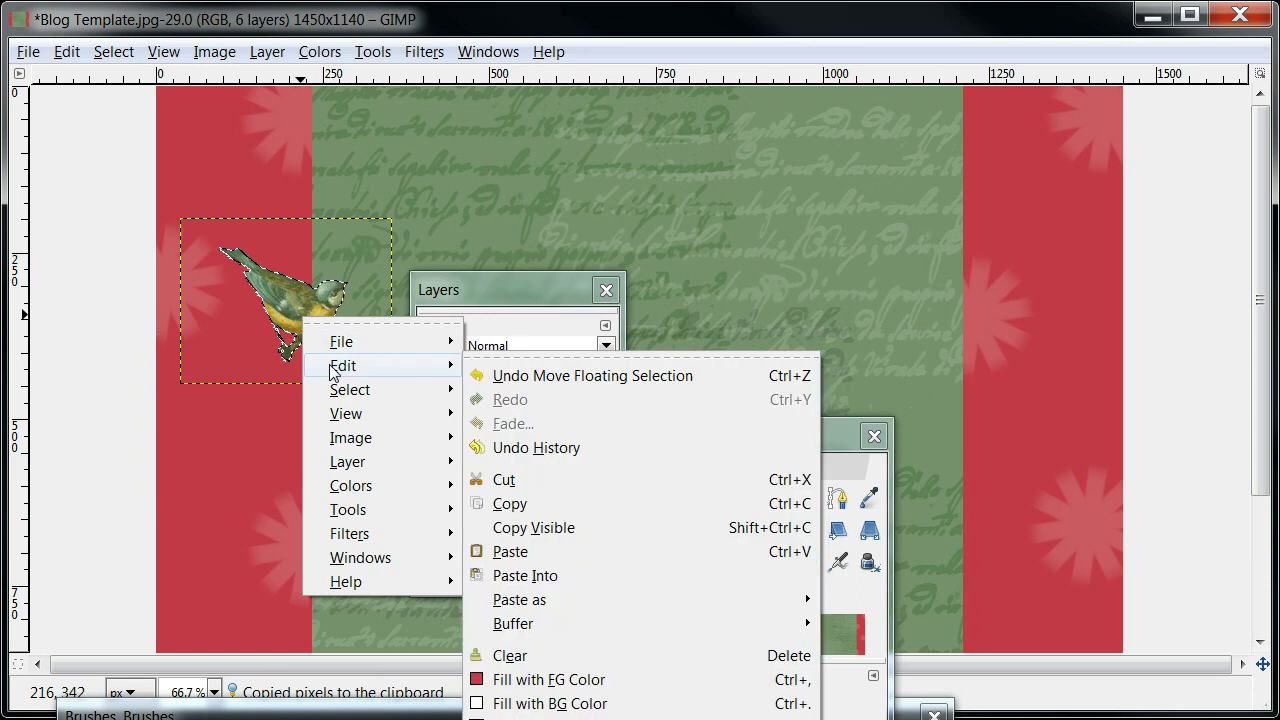
left_click(510, 552)
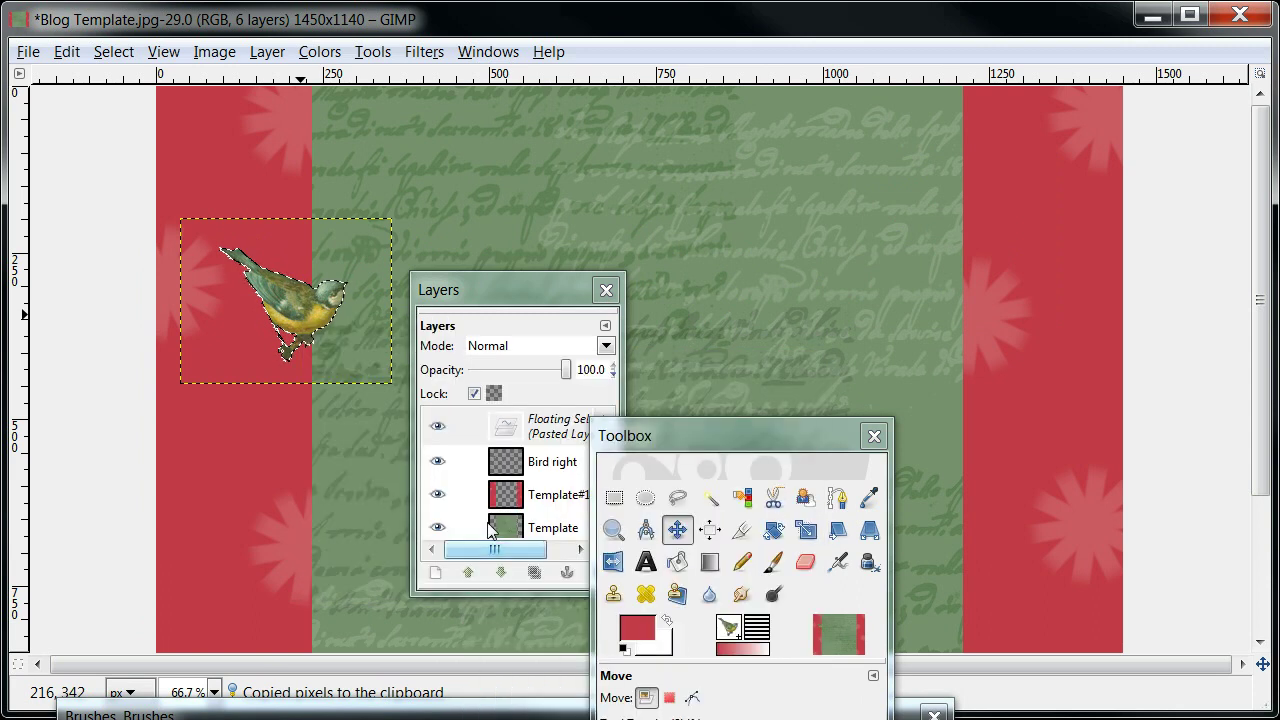
left_click_drag(298, 316, 966, 228)
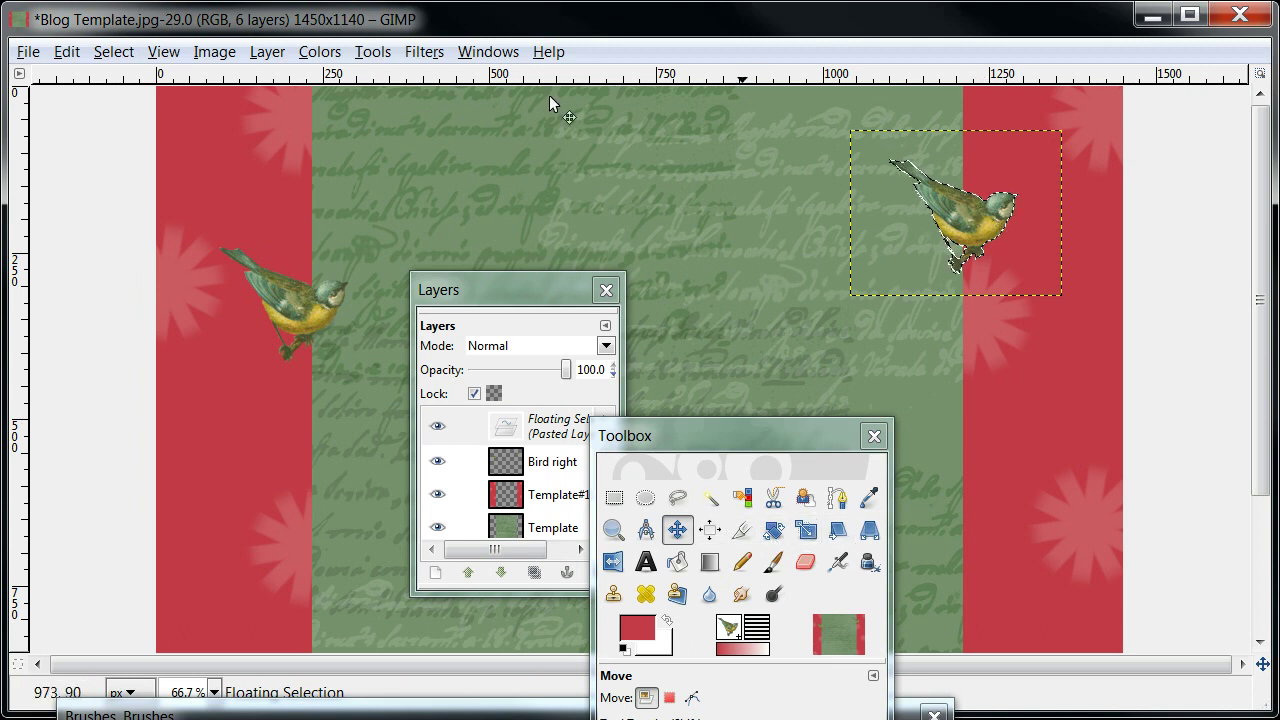
Flip the pasted bird horizontally and reposition it across the right red strip's inner edge, just above the flower stamp
left_click(267, 55)
mouse_move(297, 307)
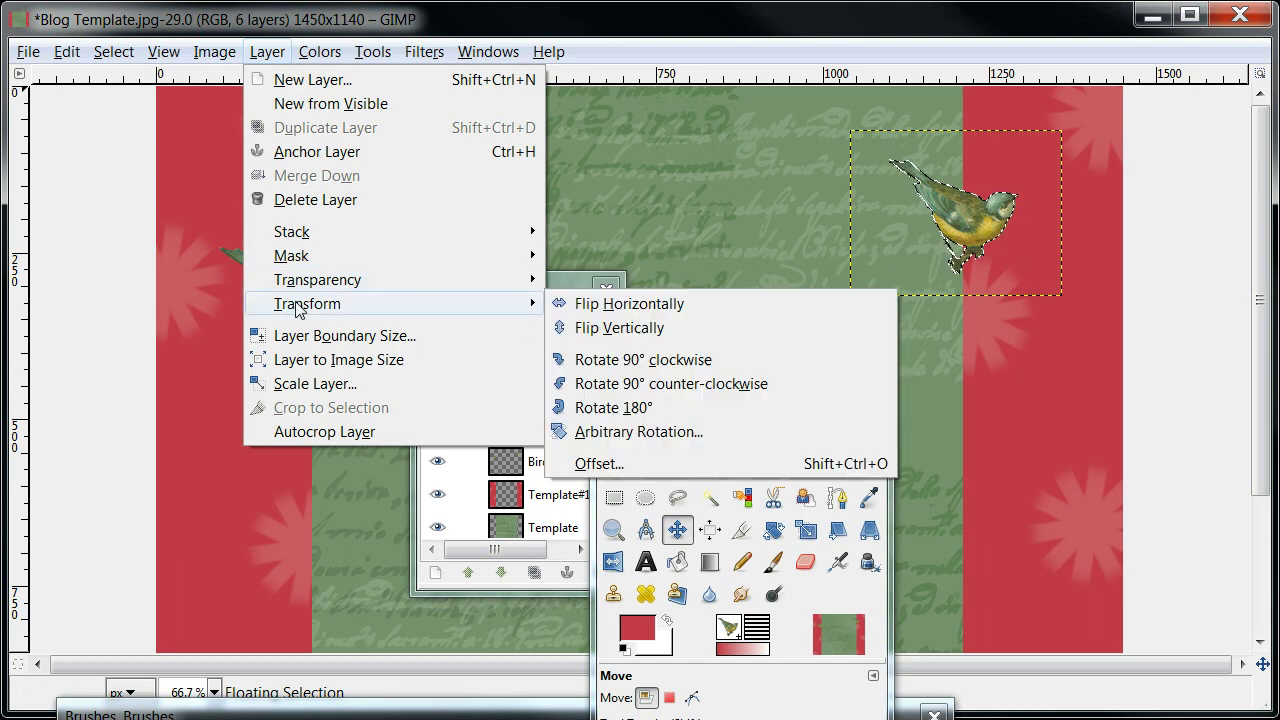
left_click(594, 310)
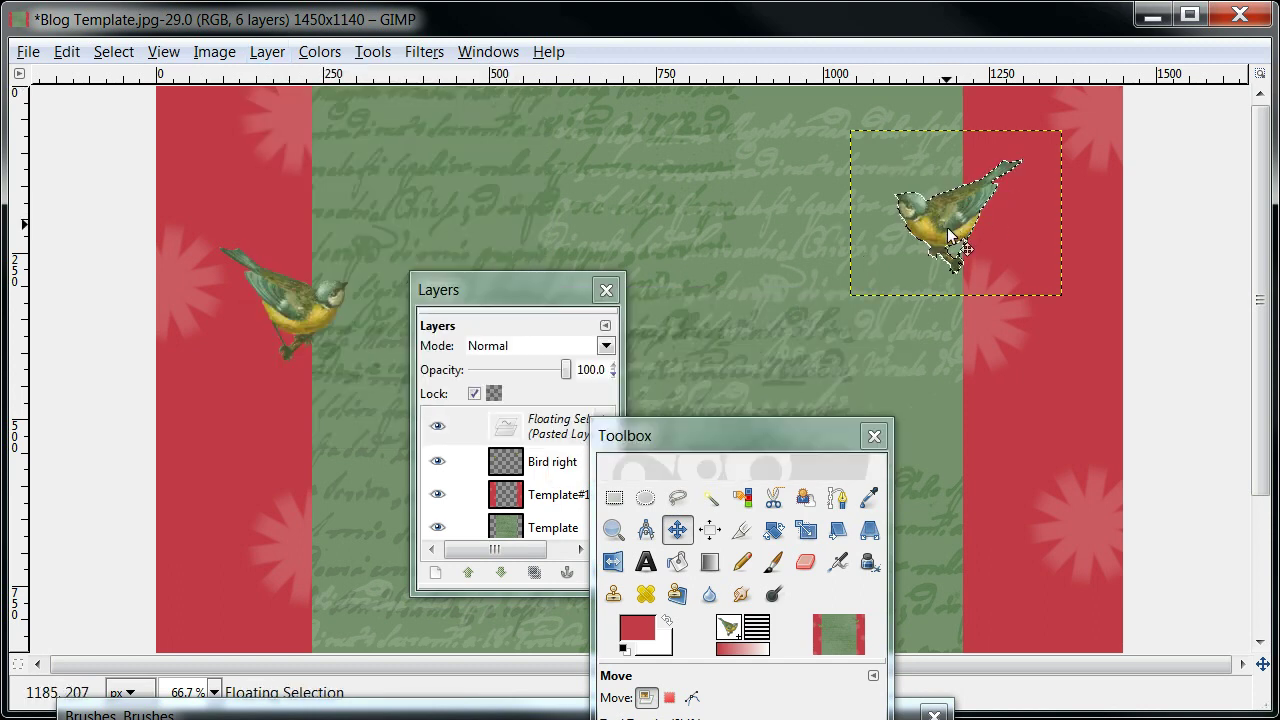
left_click_drag(950, 237, 990, 254)
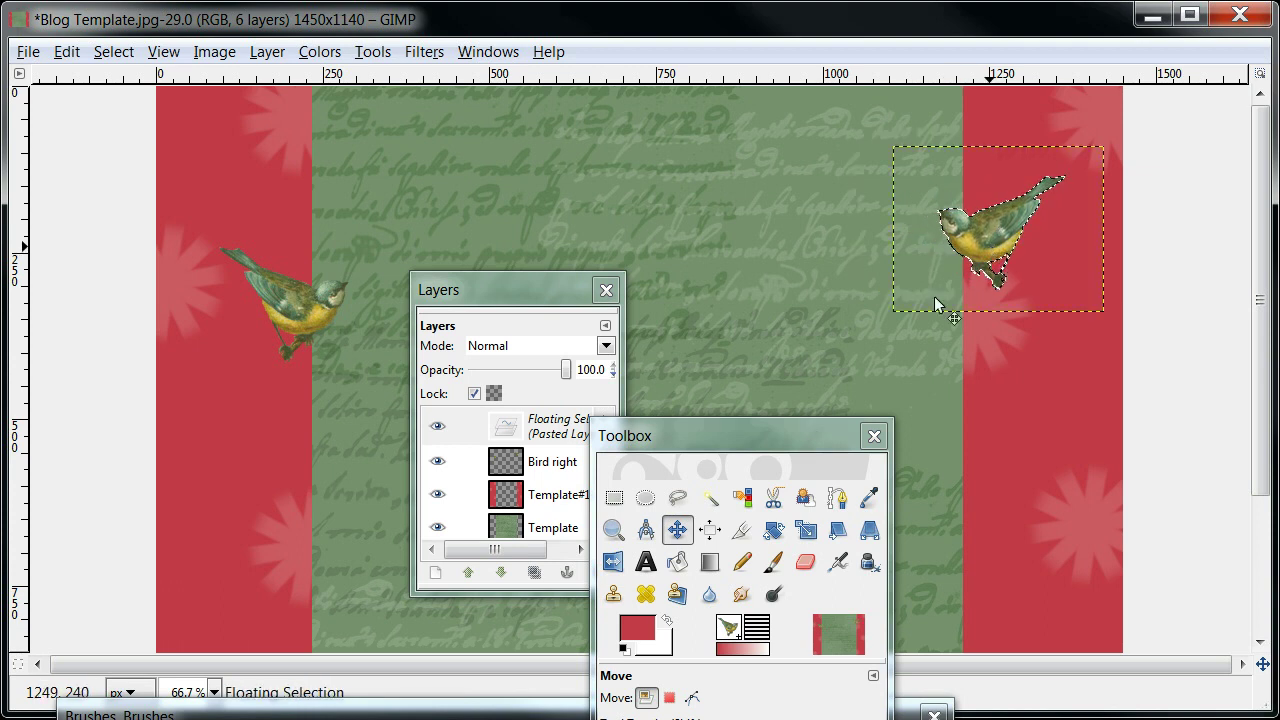
Anchor the pasted bird's floating selection to the Bird right layer and move the layer list clear of the birds
left_click(557, 425)
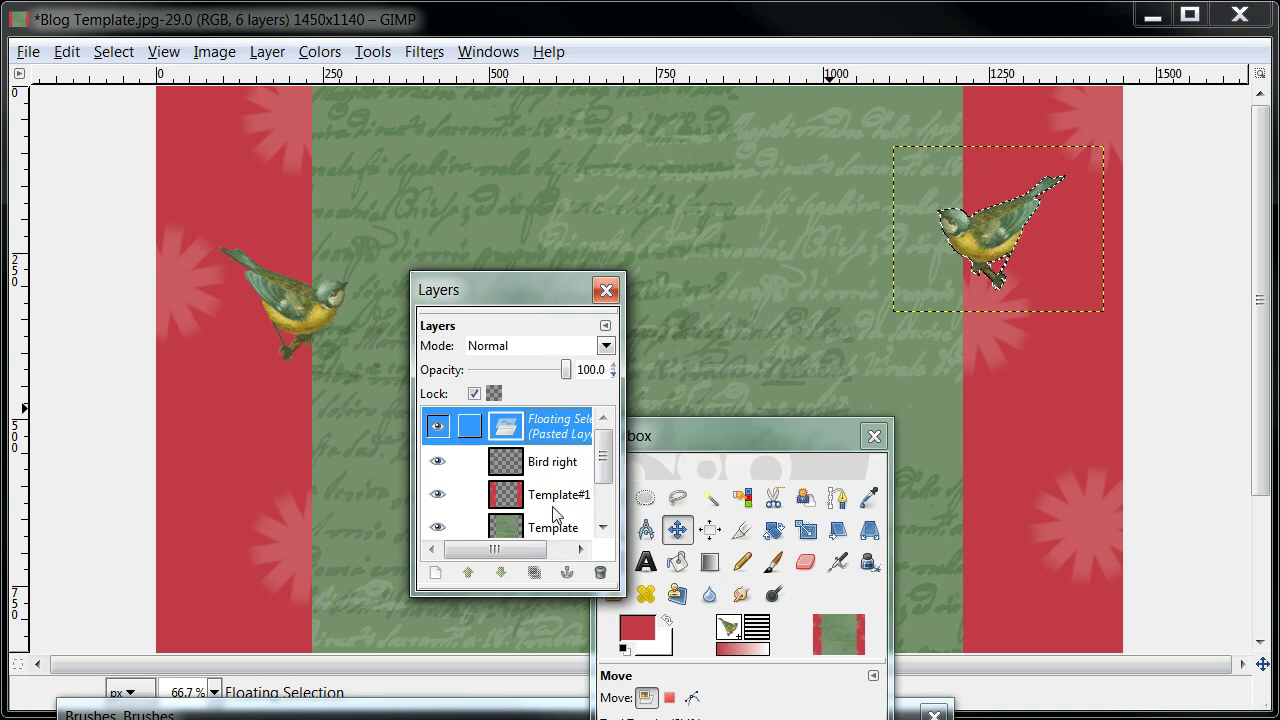
left_click(567, 572)
left_click_drag(544, 294, 438, 481)
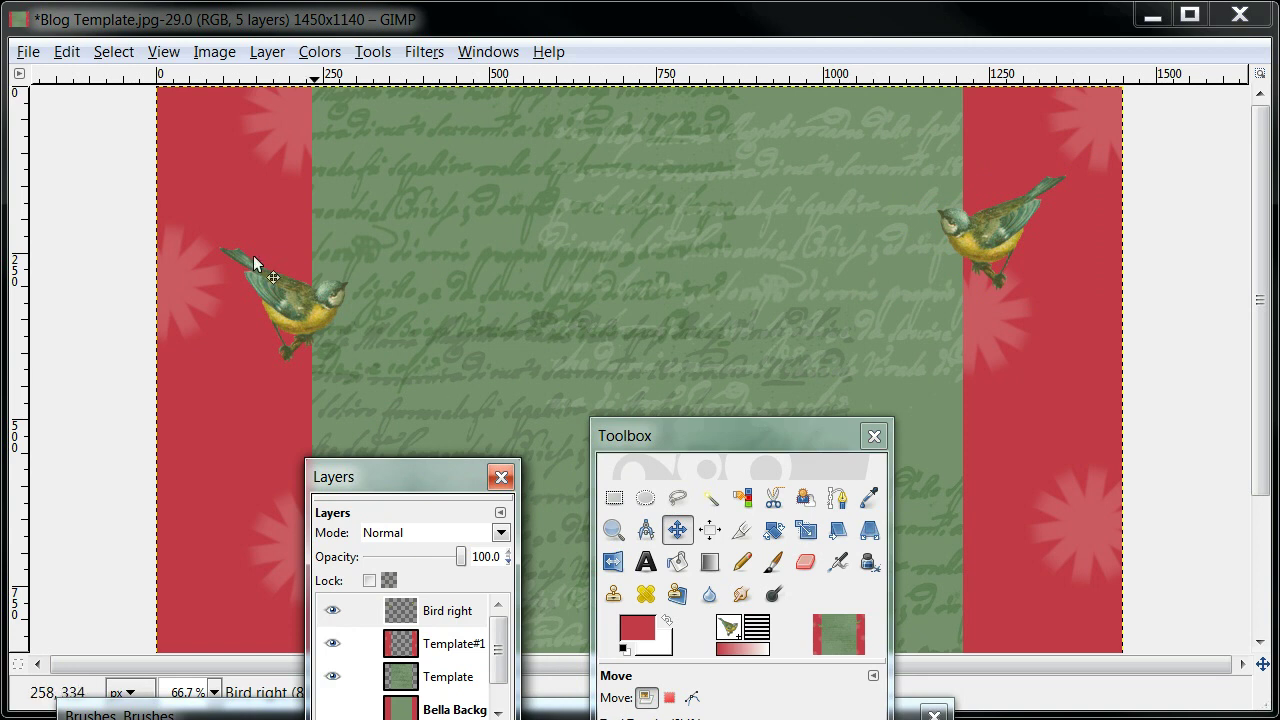
Try to save the layered image as Blog Template.xcf in the Bella Blog Group folder, declining to replace the existing file
left_click(28, 52)
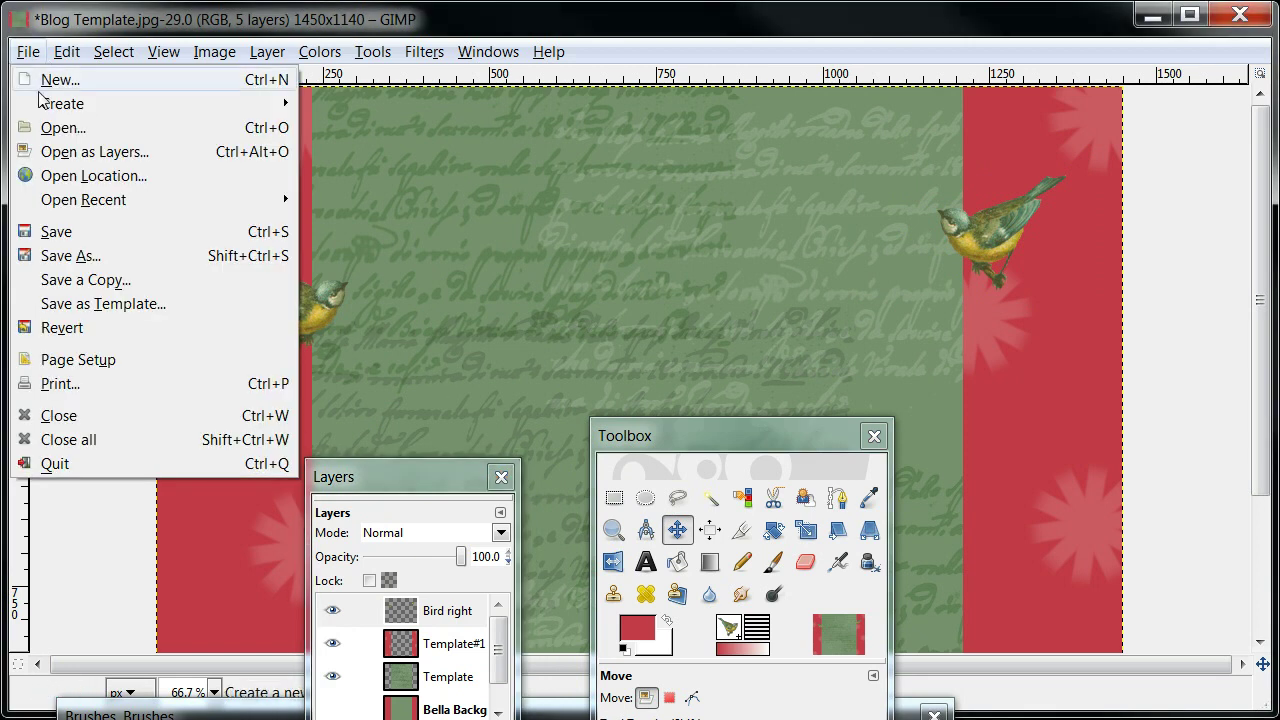
left_click(66, 257)
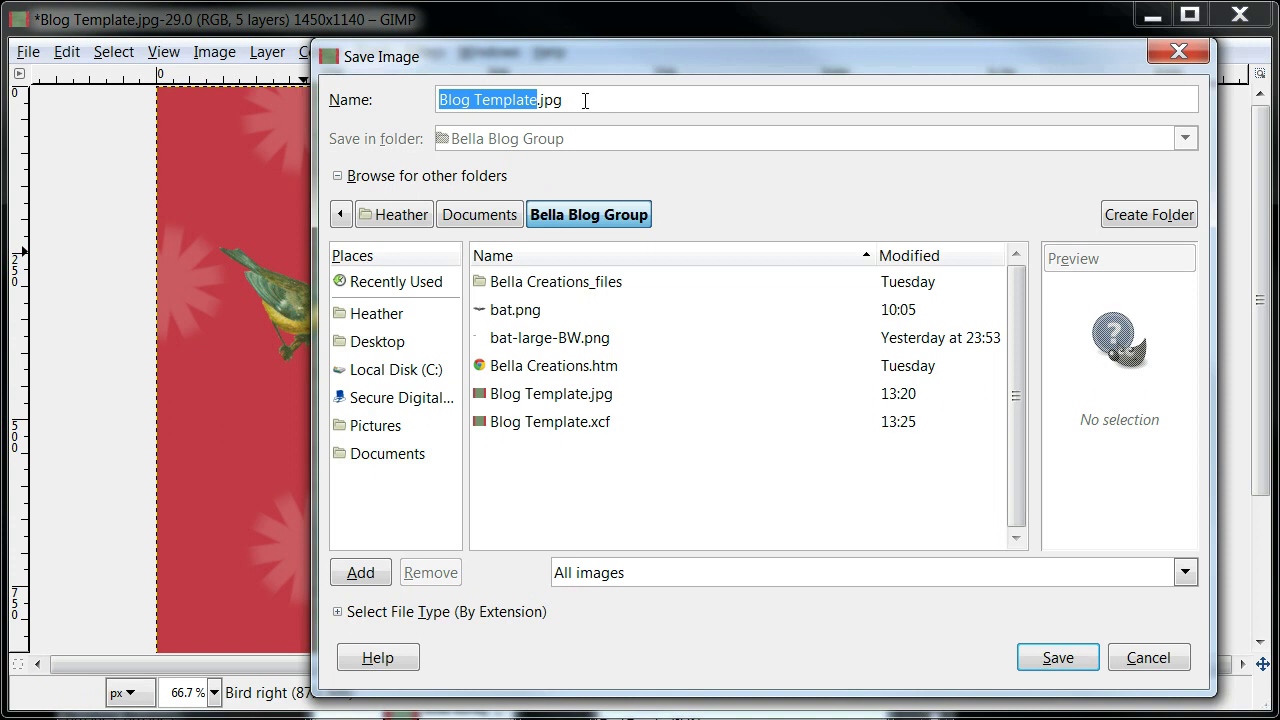
left_click(585, 100)
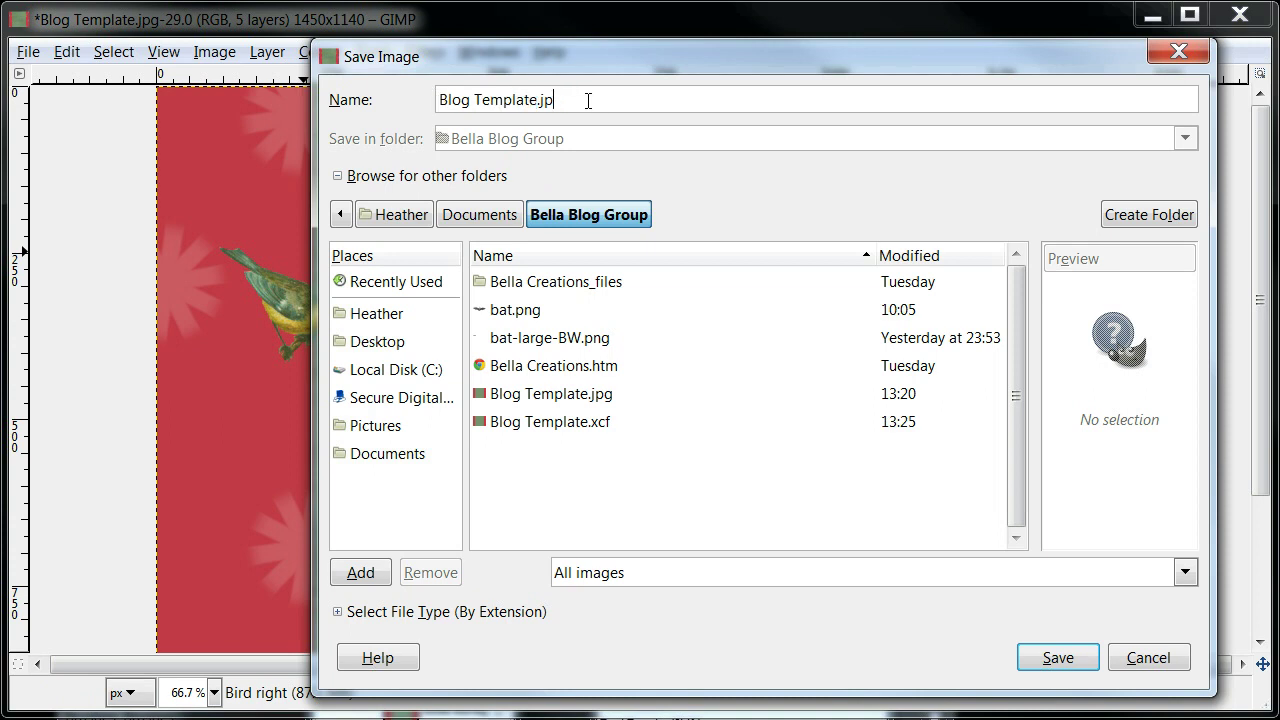
key("BackSpace")
key("BackSpace")
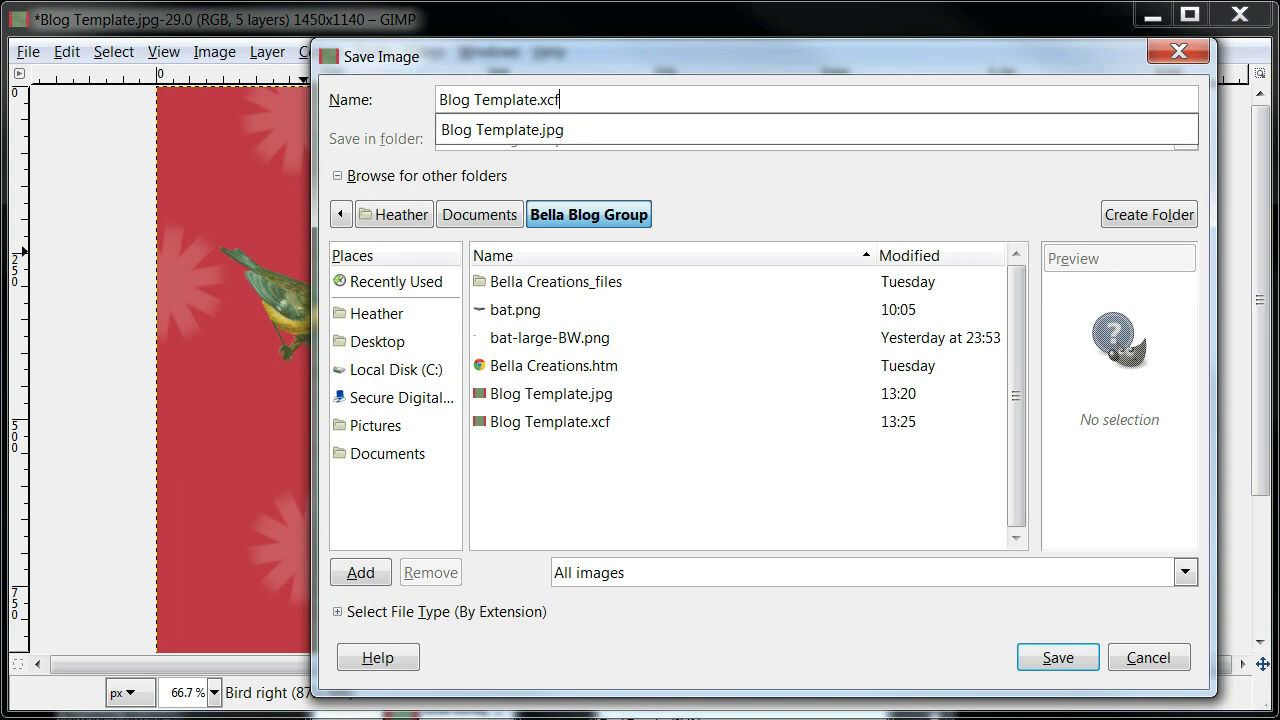
left_click(191, 380)
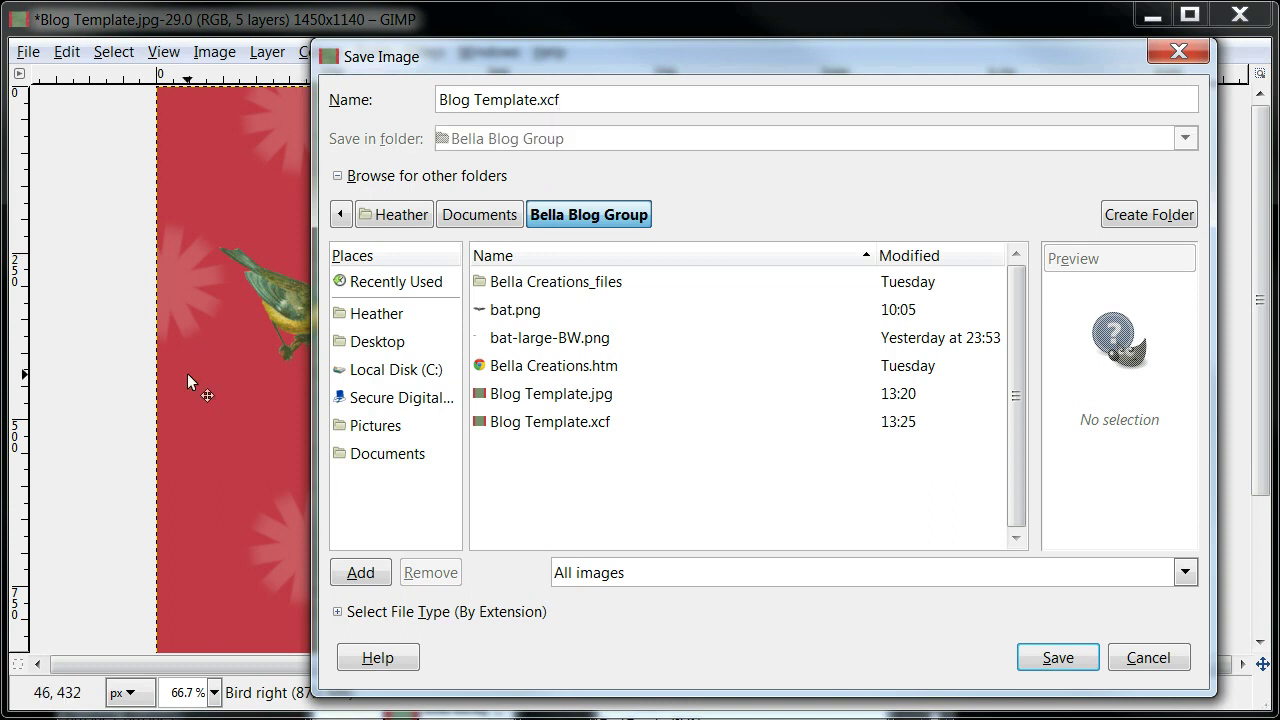
left_click(1057, 655)
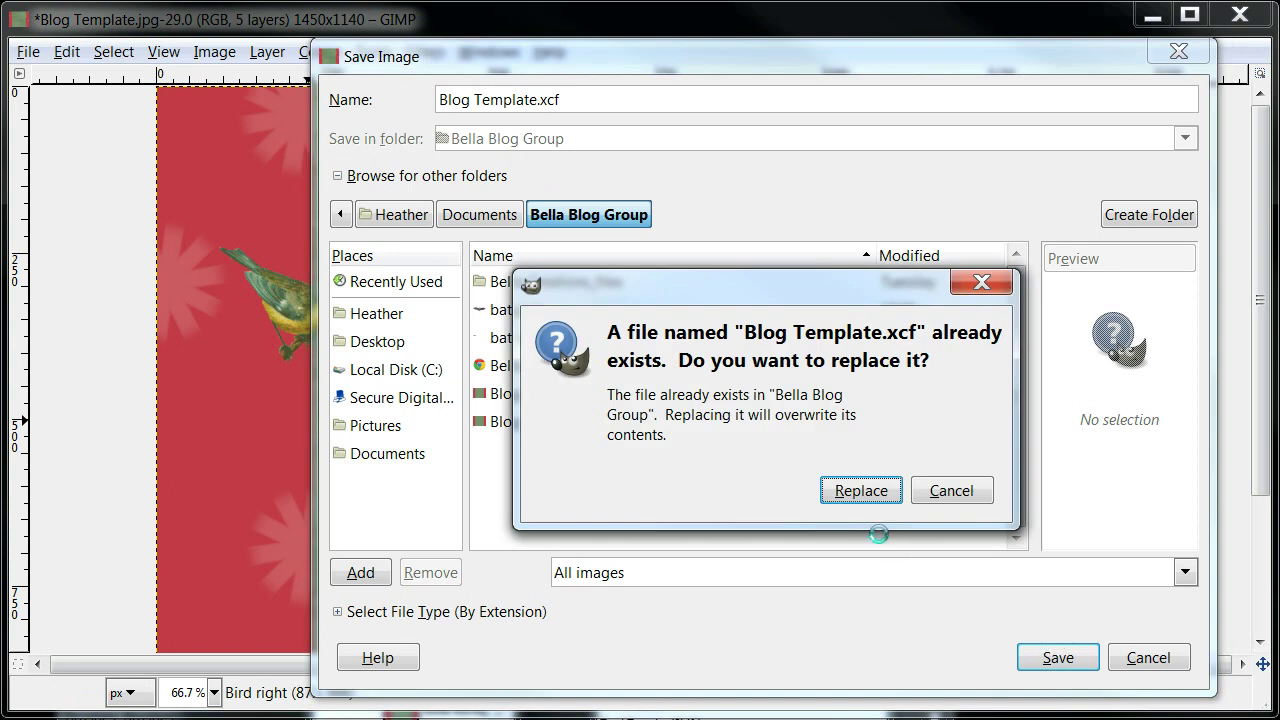
left_click(940, 491)
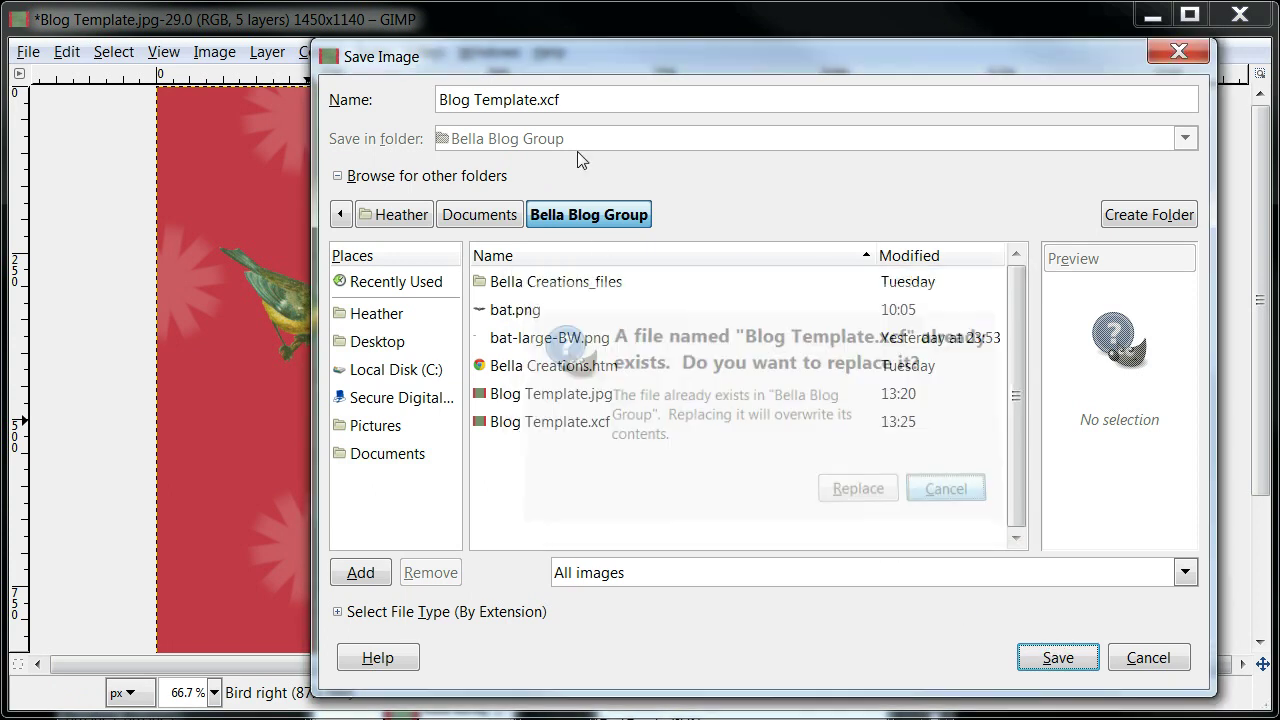
Change the file name to Blog Template2.xcf and save the layered image in the Bella Blog Group folder
left_click(538, 99)
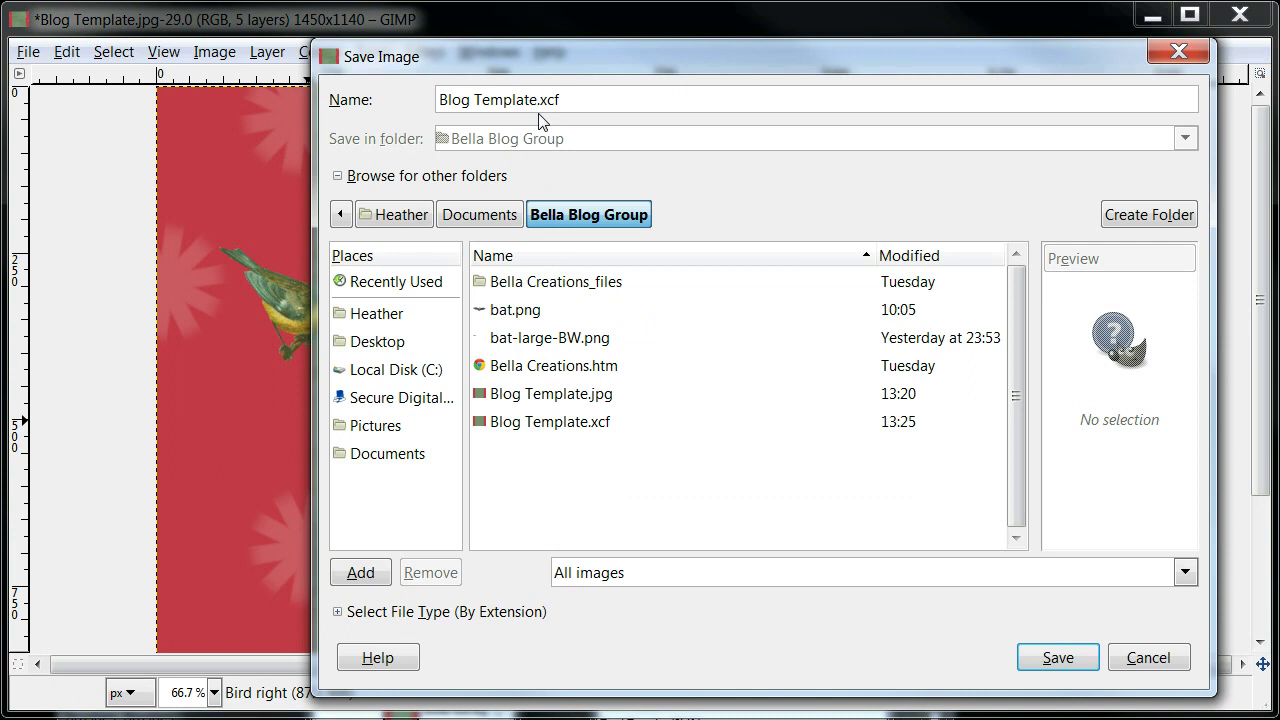
type("2")
left_click(1076, 664)
left_click(1062, 659)
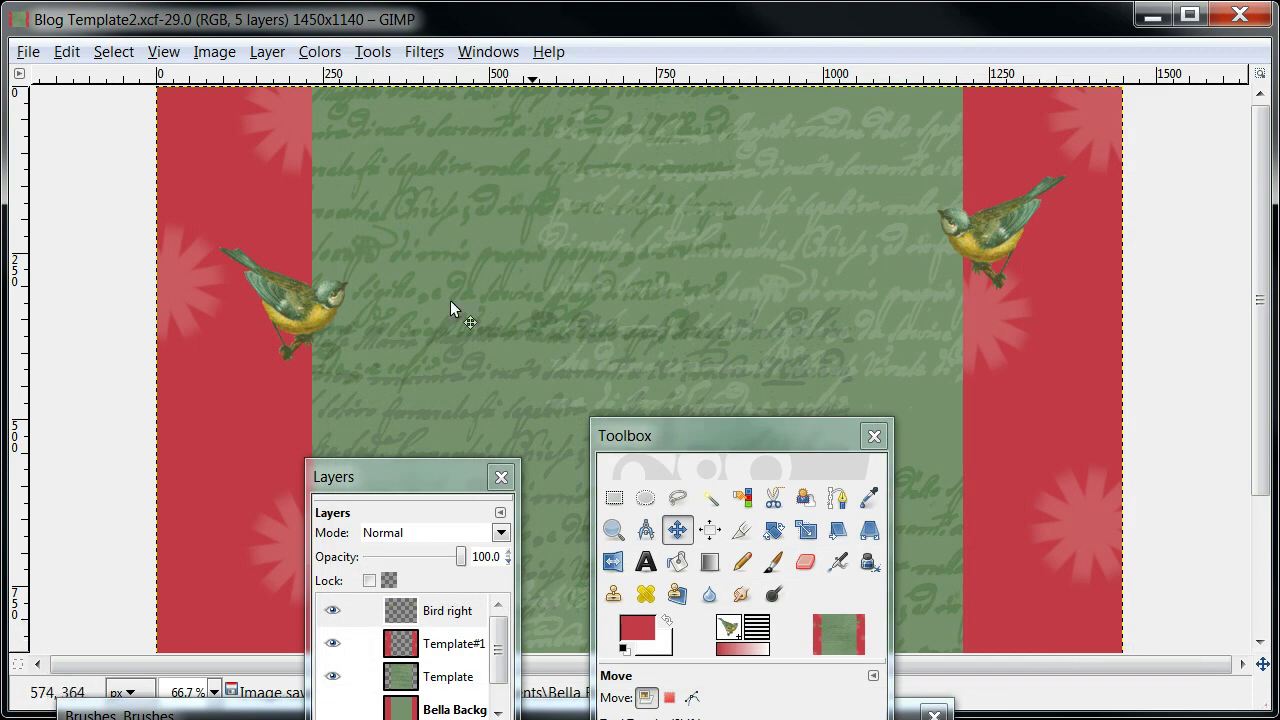
Save a flattened JPEG copy of the image as Blog Template2.jpg in the same folder at quality 90
left_click(28, 51)
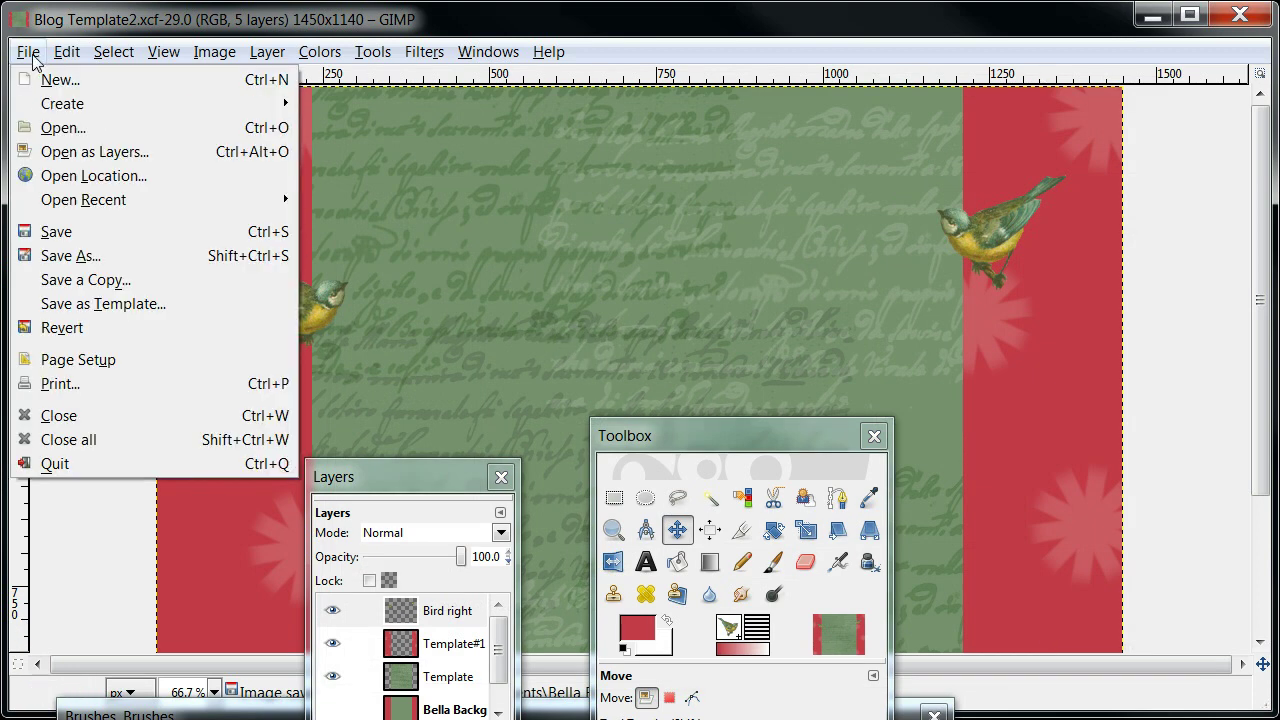
left_click(72, 256)
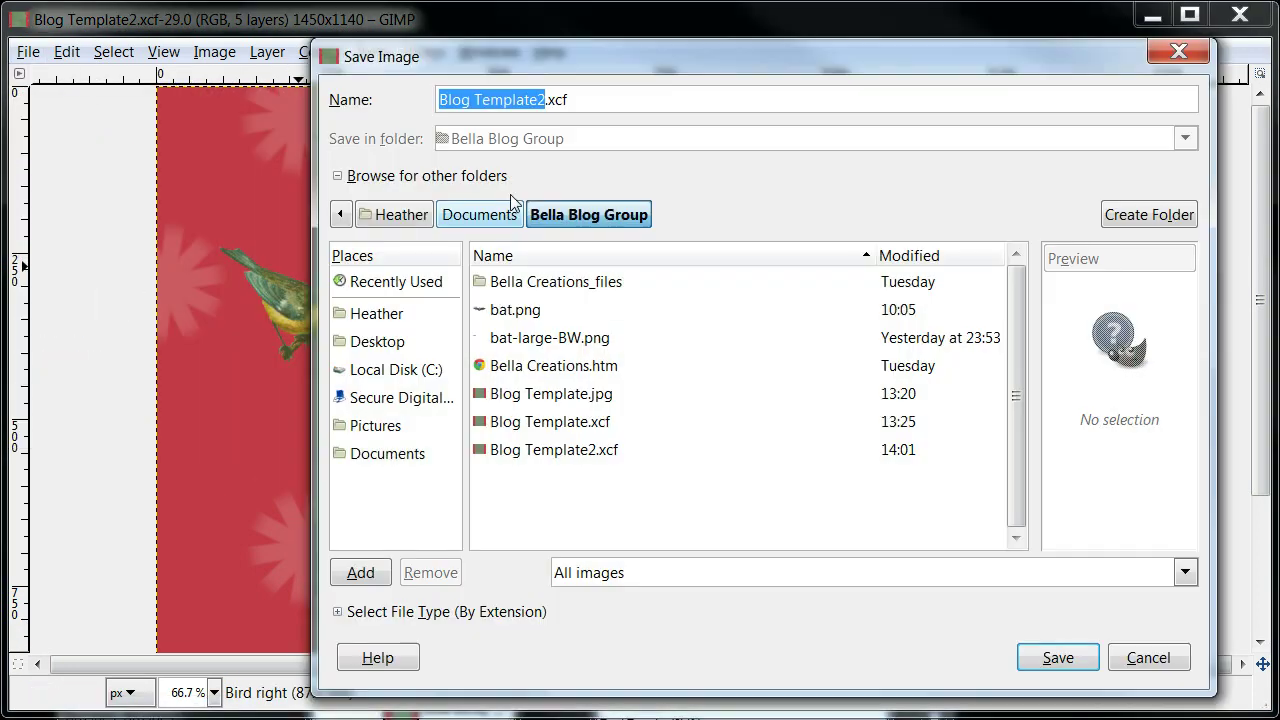
left_click(580, 98)
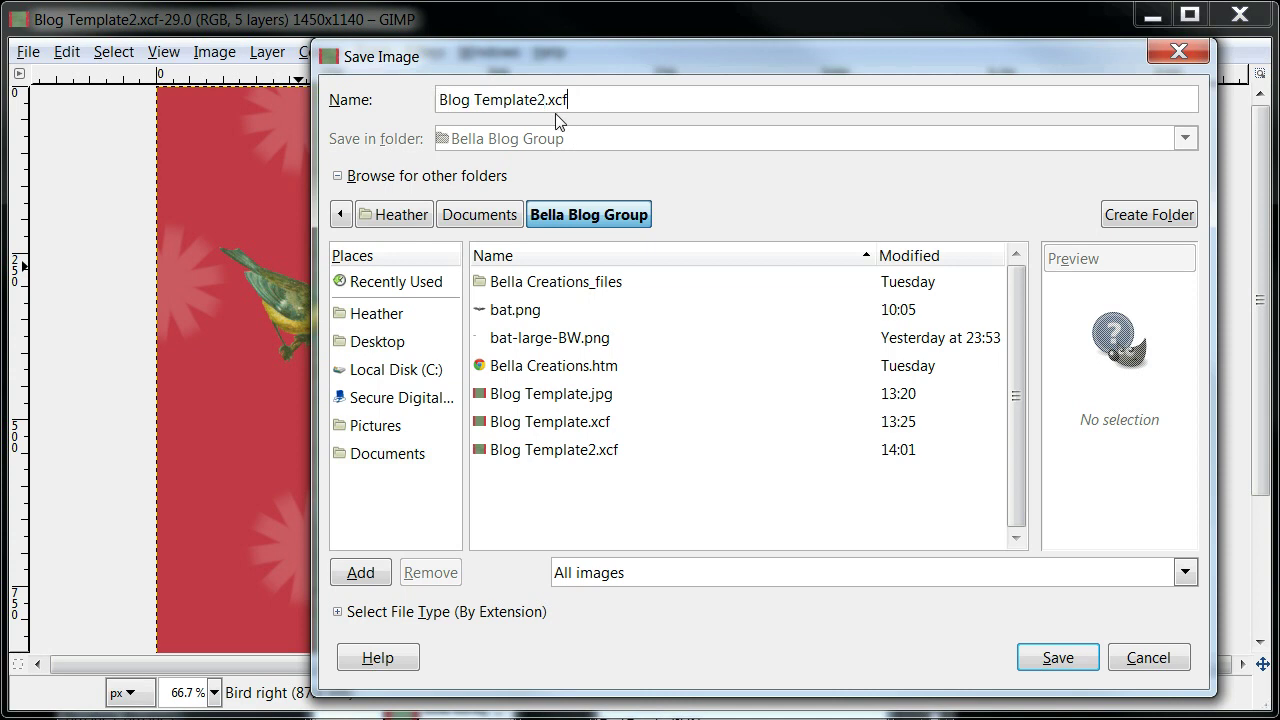
key("BackSpace")
key("BackSpace")
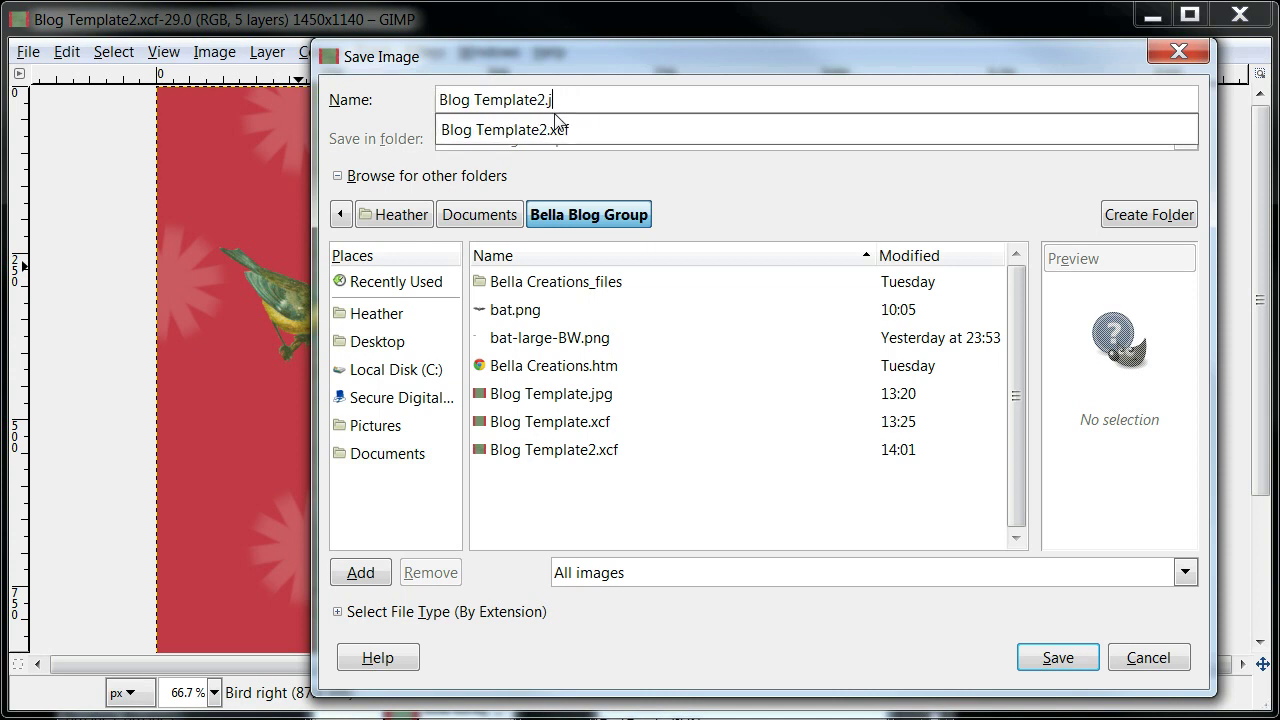
left_click(1066, 667)
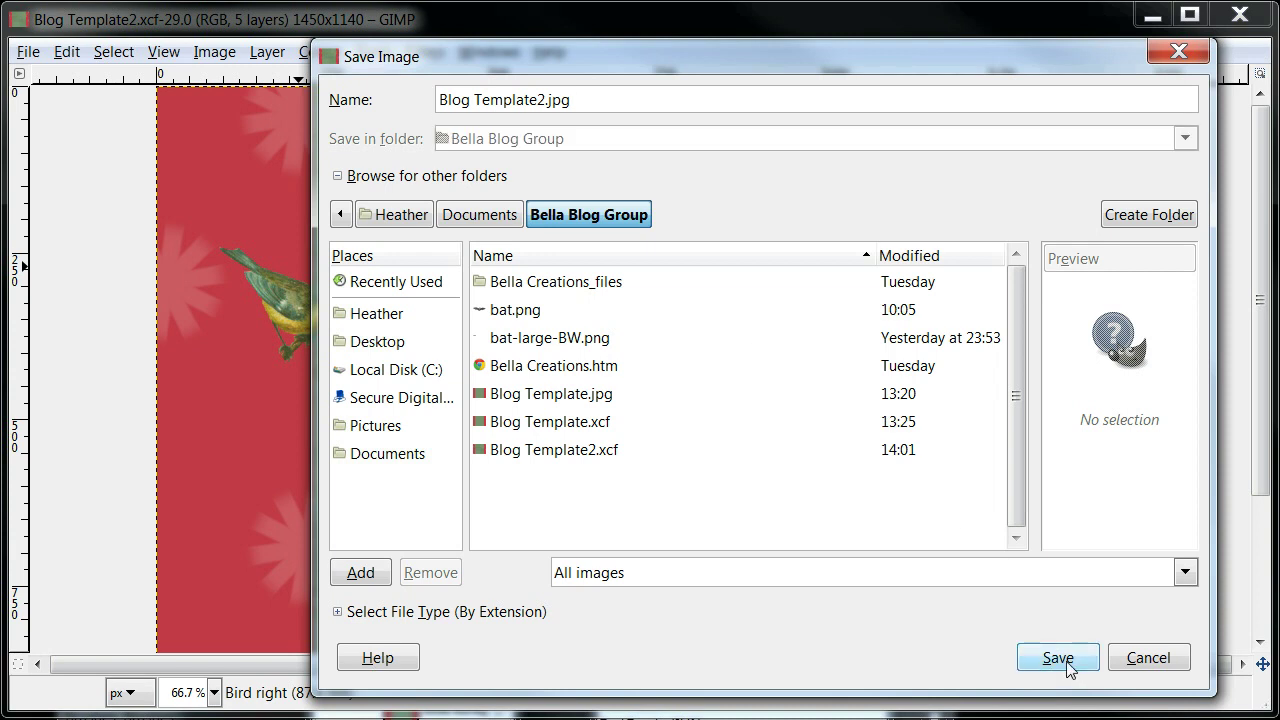
left_click(1066, 666)
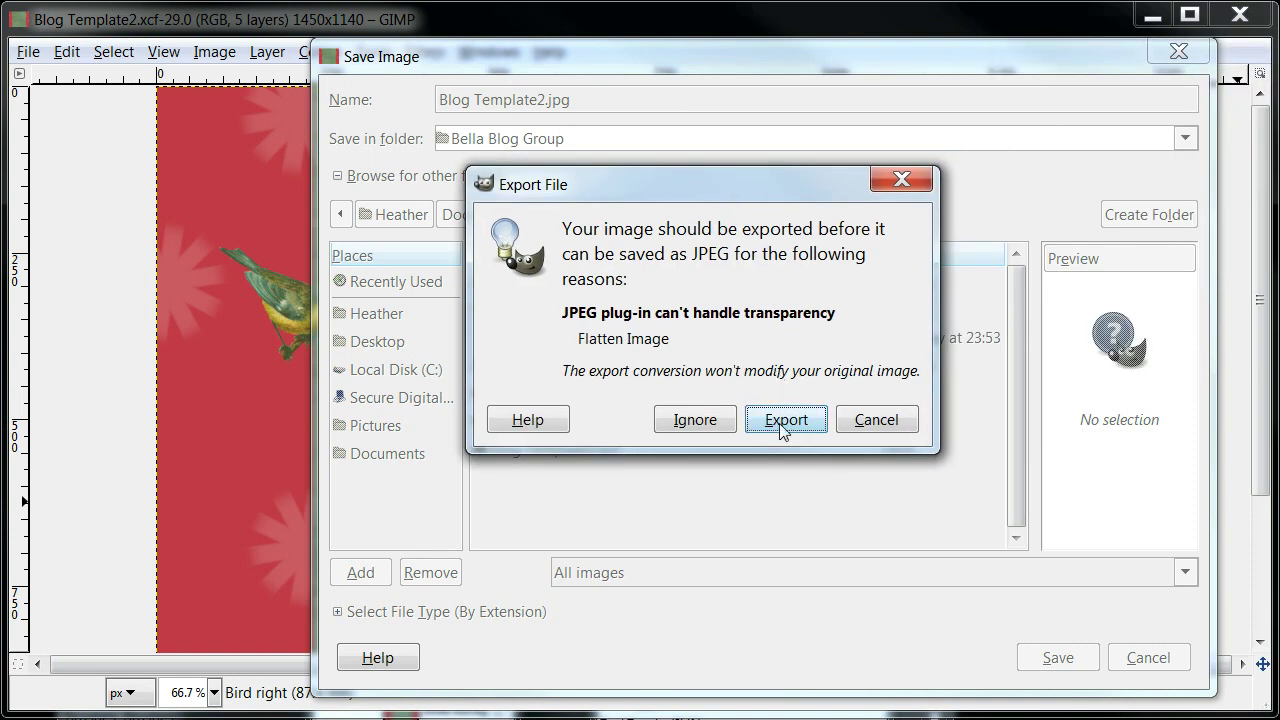
left_click(781, 421)
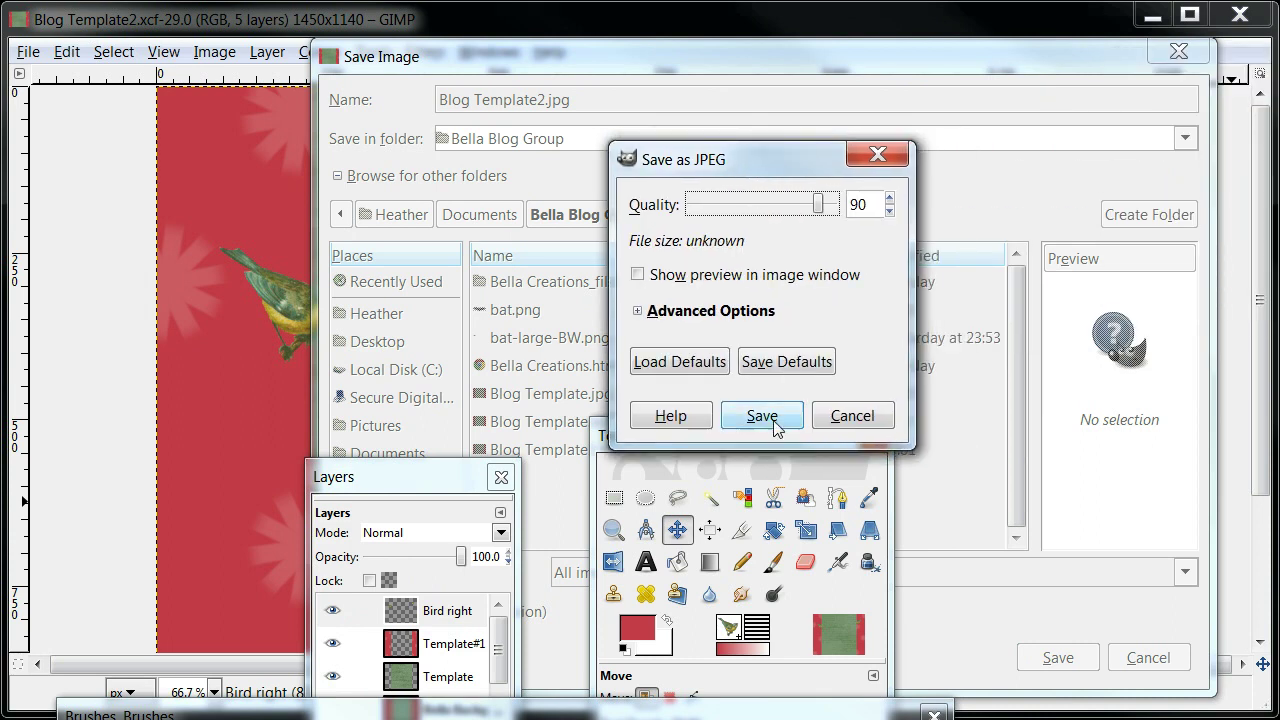
left_click(773, 418)
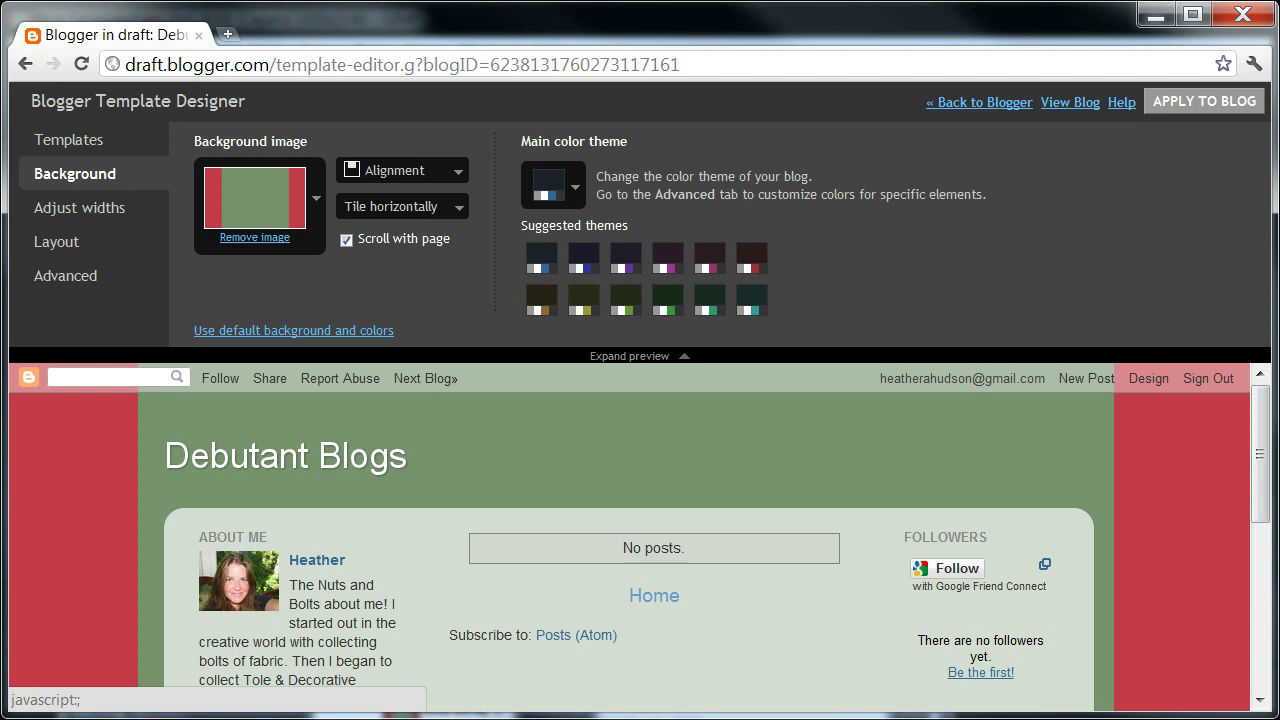
Switch to the Blogger Template Designer in the browser and replace the current background image by uploading Blog Template2.jpg
left_click(254, 237)
left_click(894, 379)
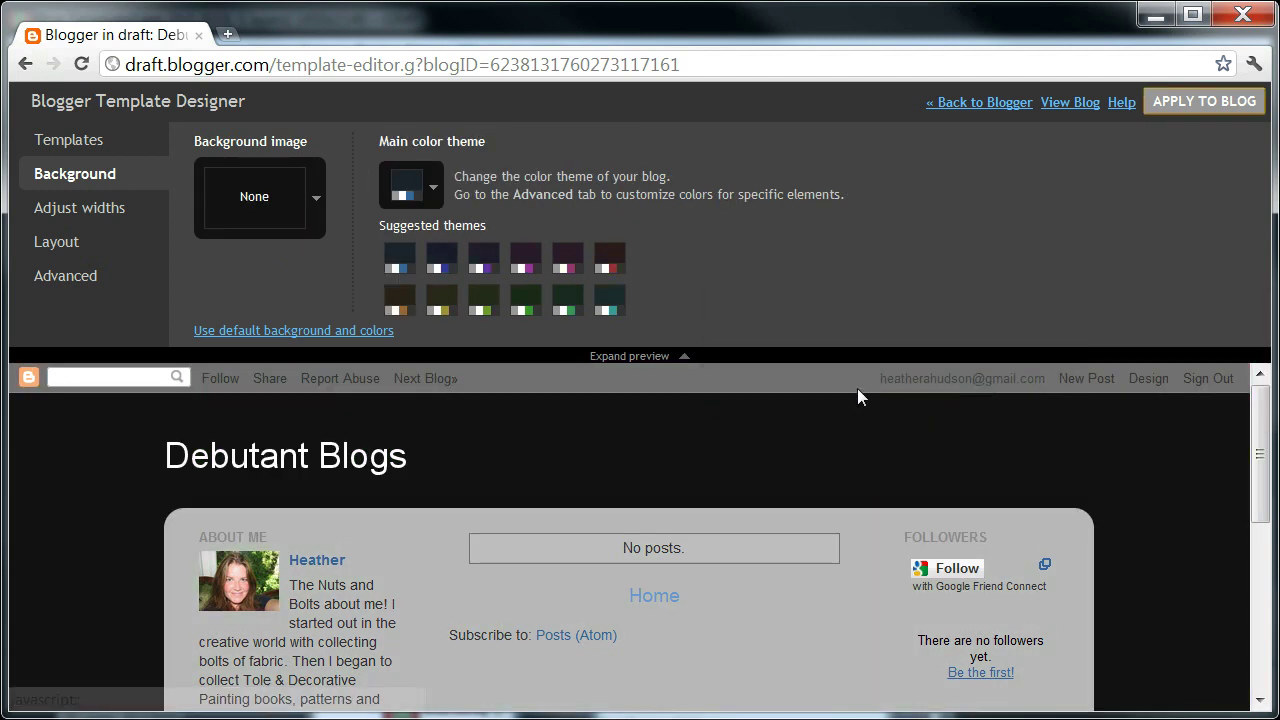
left_click(316, 200)
left_click(385, 200)
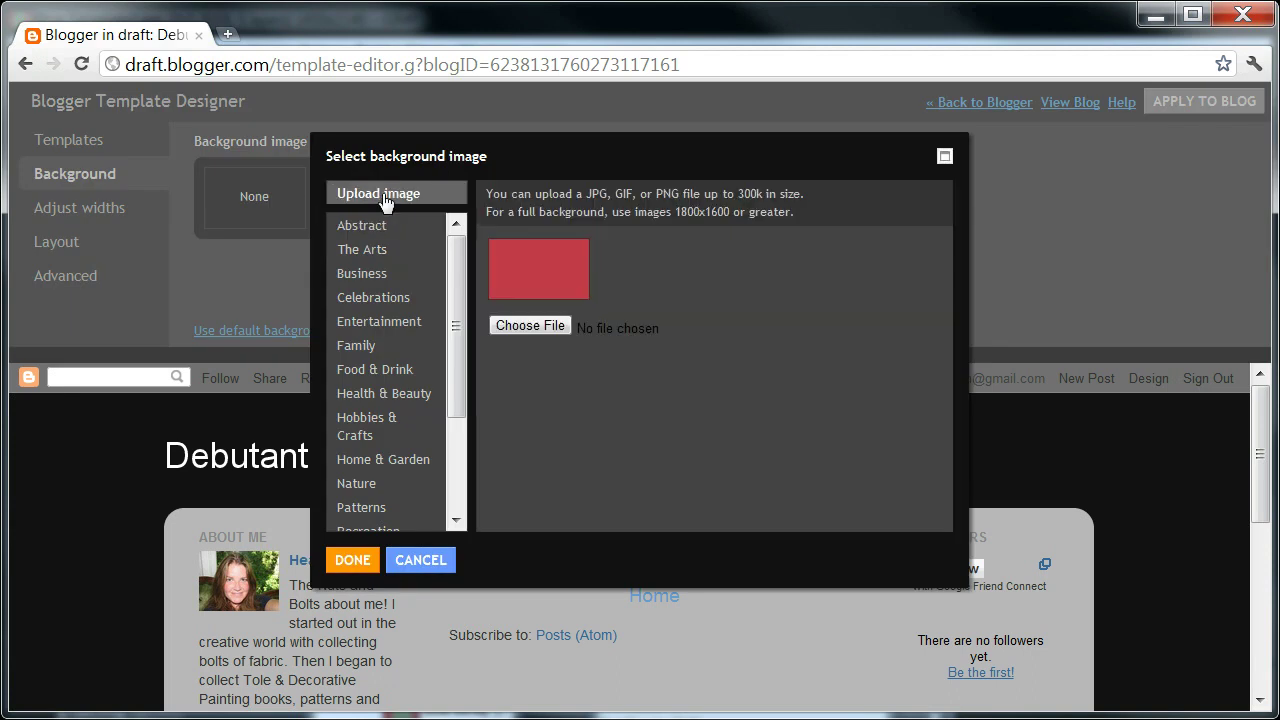
left_click(524, 326)
left_click_drag(456, 259, 433, 483)
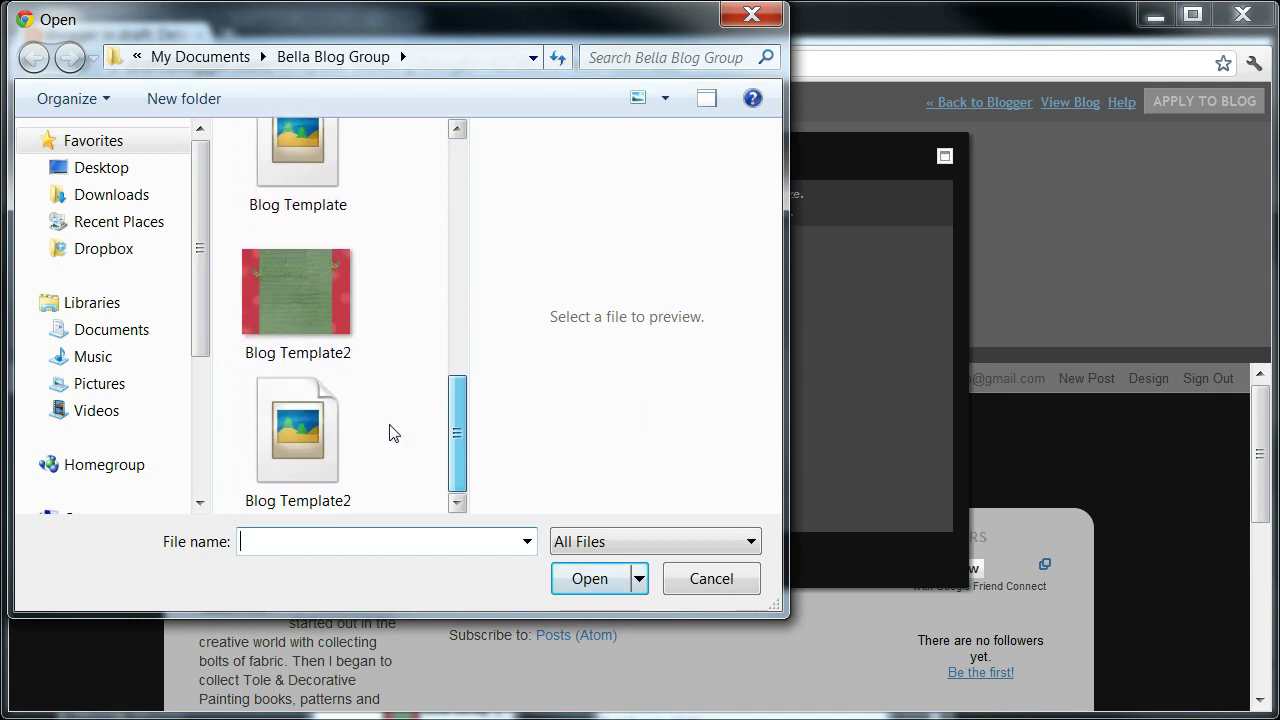
left_click(328, 322)
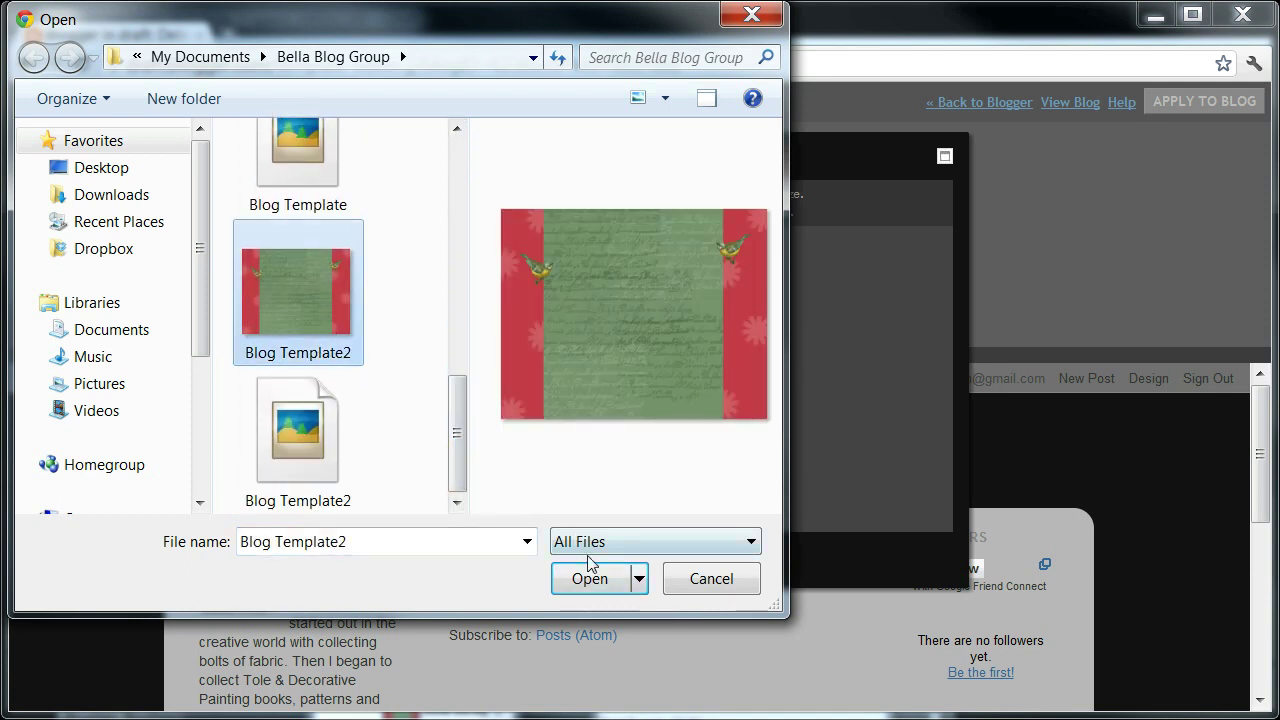
left_click(607, 586)
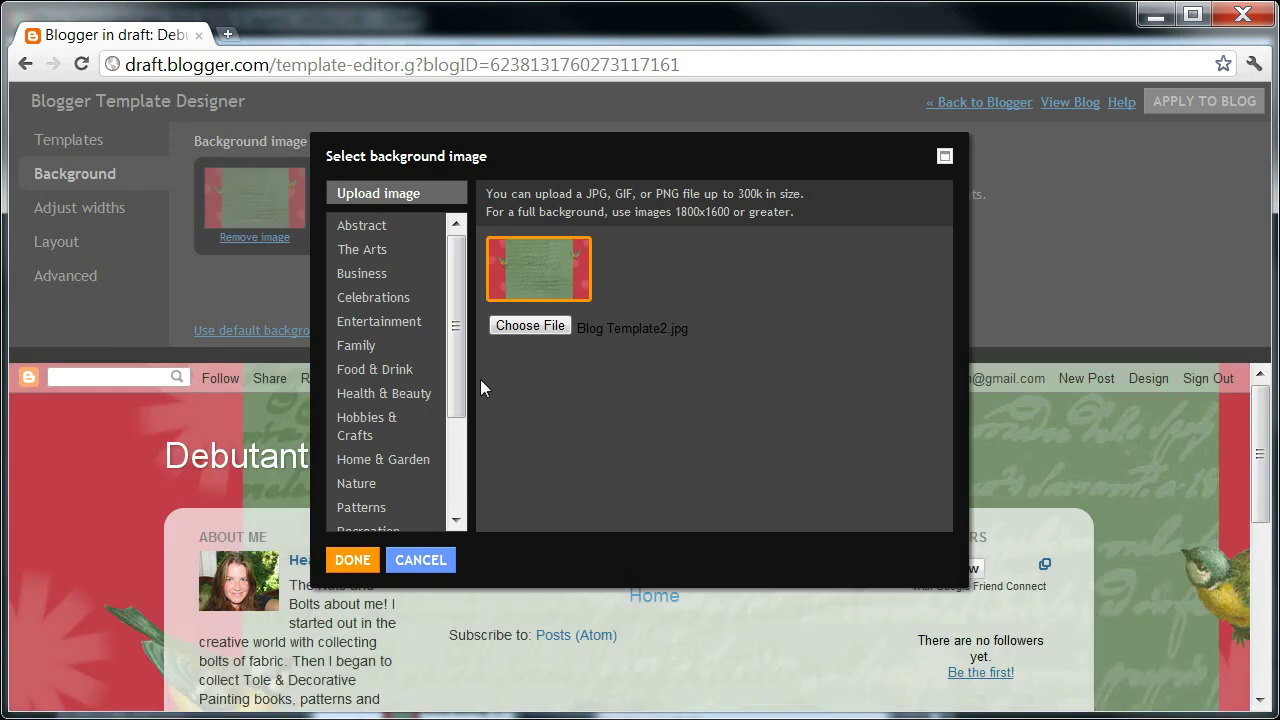
left_click(364, 562)
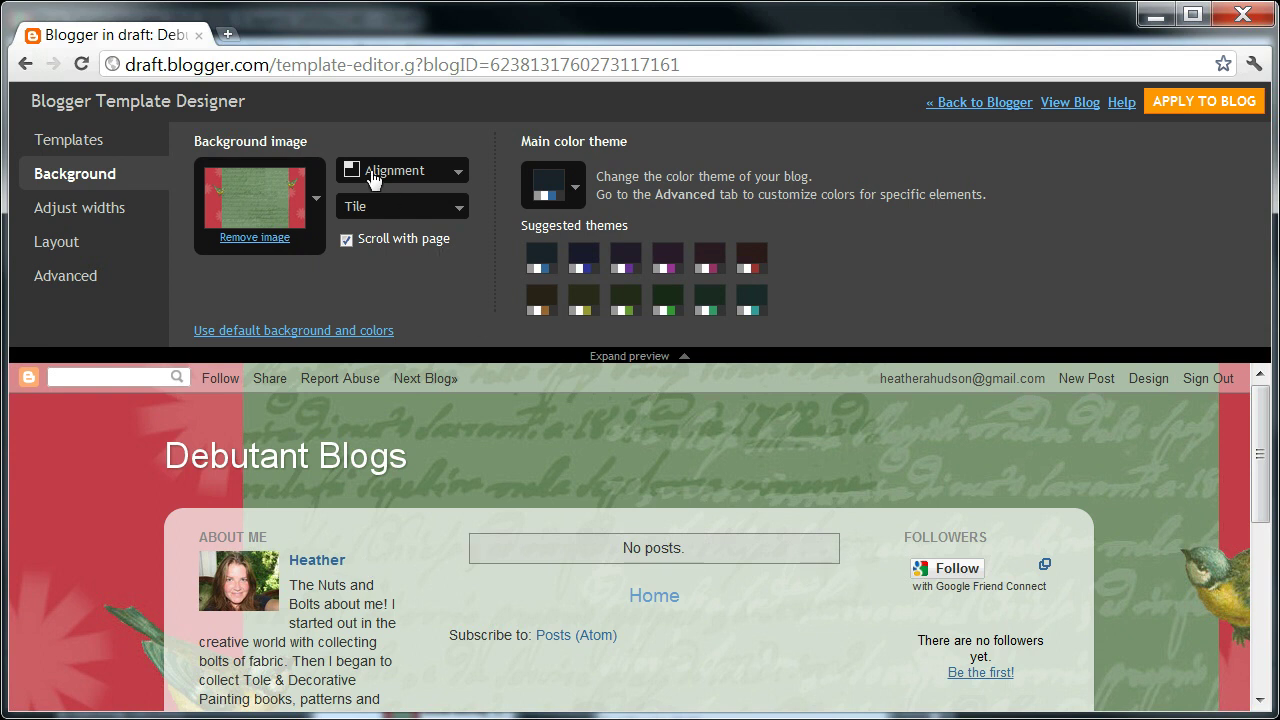
Align the blog's background image to top centre and check the birds and side strips in the preview
left_click(459, 176)
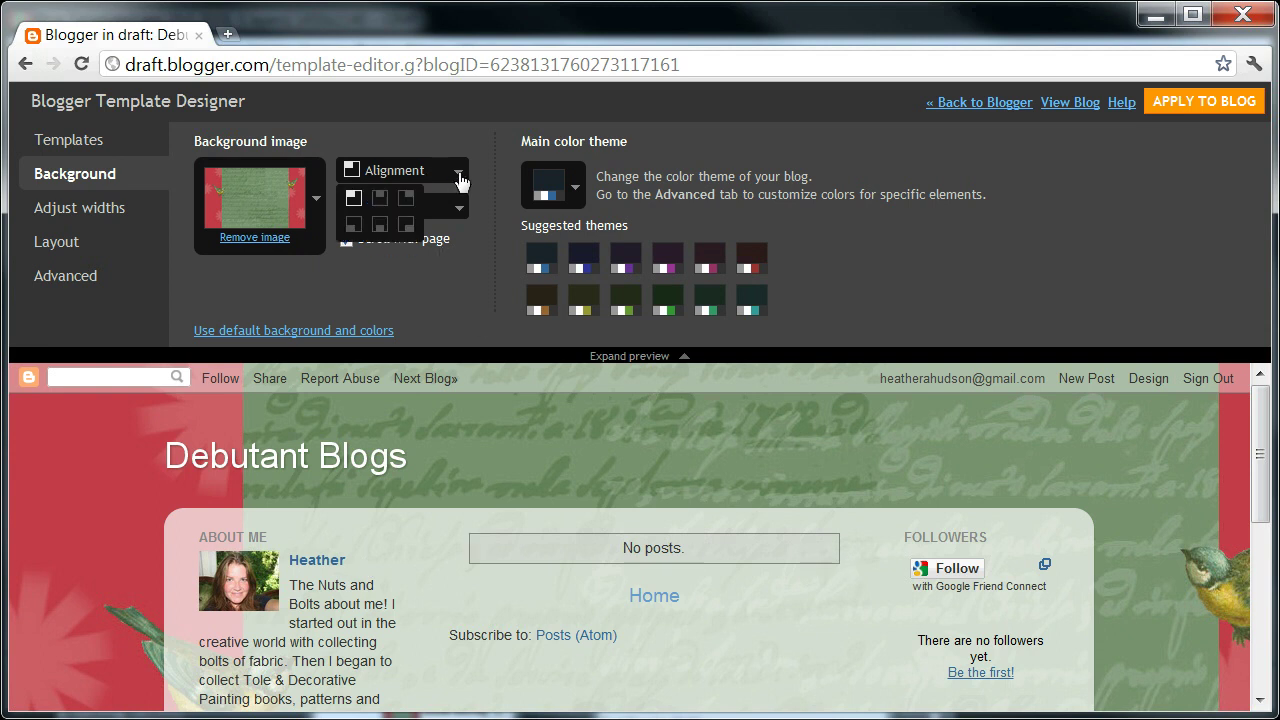
left_click(381, 200)
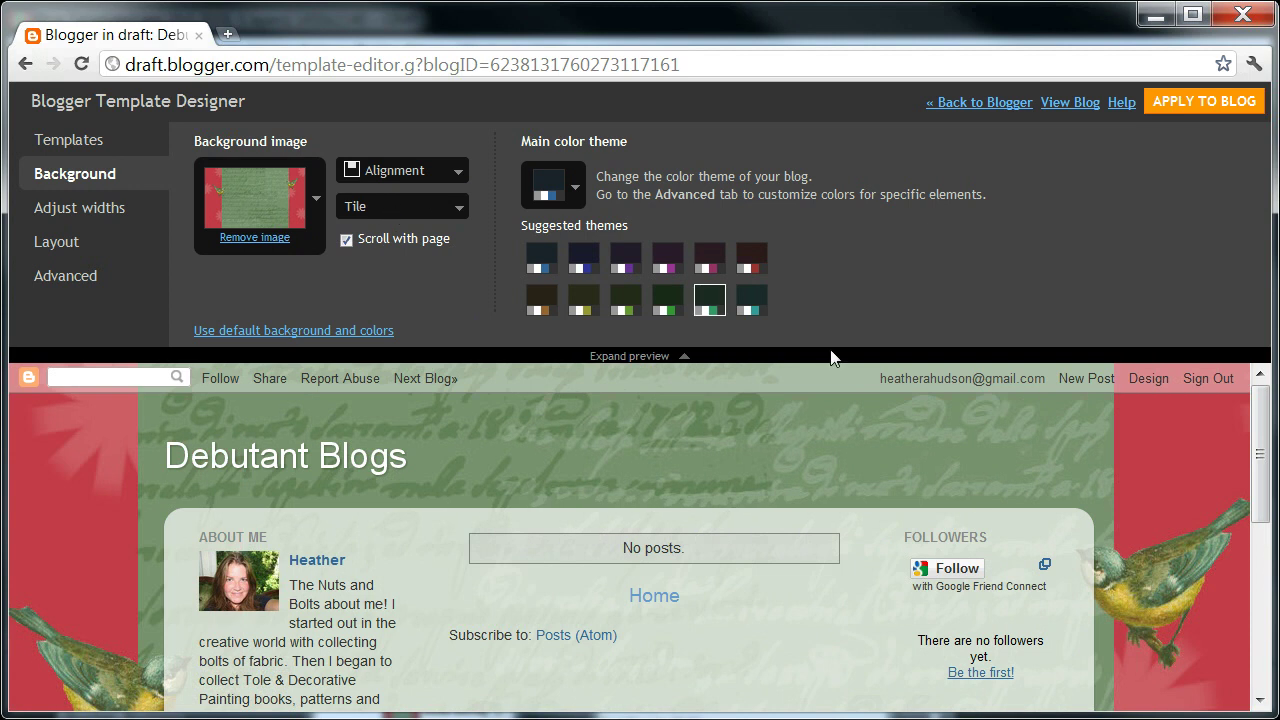
mouse_move(1262, 450)
left_mouse_down()
mouse_move(1262, 555)
mouse_move(1256, 432)
mouse_move(1258, 512)
mouse_move(1258, 474)
left_mouse_up()
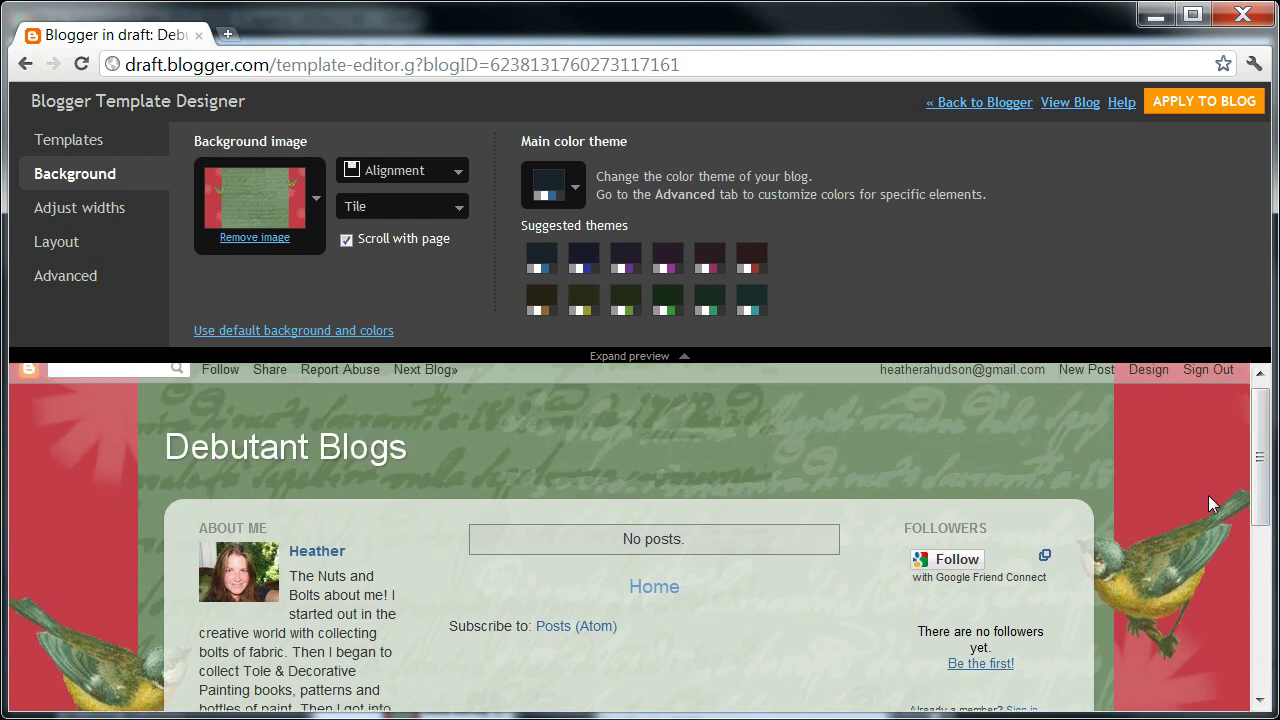